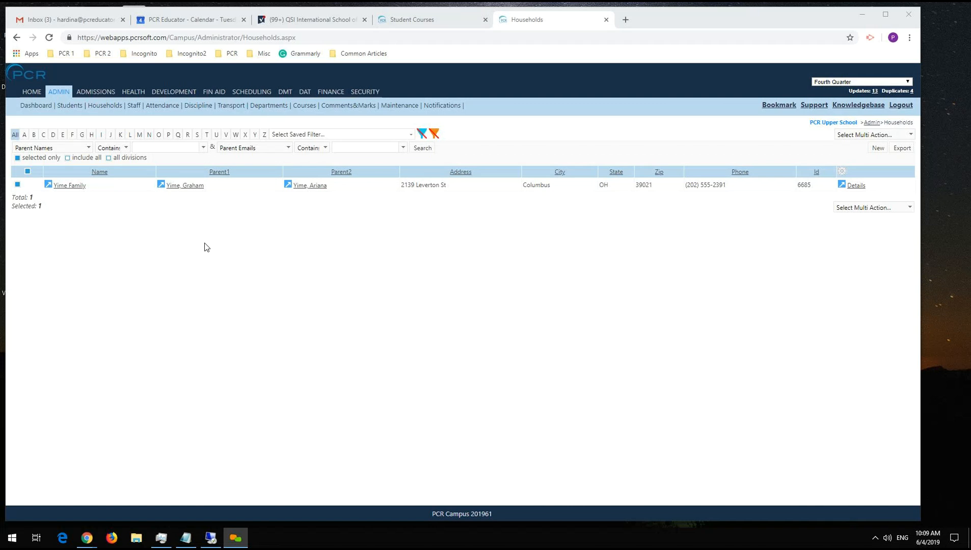
Open the selected student's record from the student list and go to the linked households.
click(77, 110)
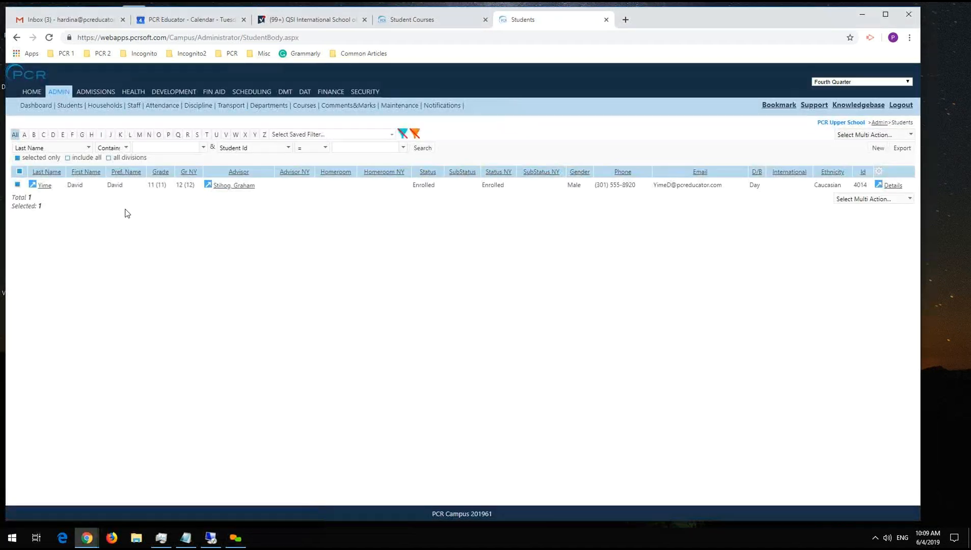
click(893, 186)
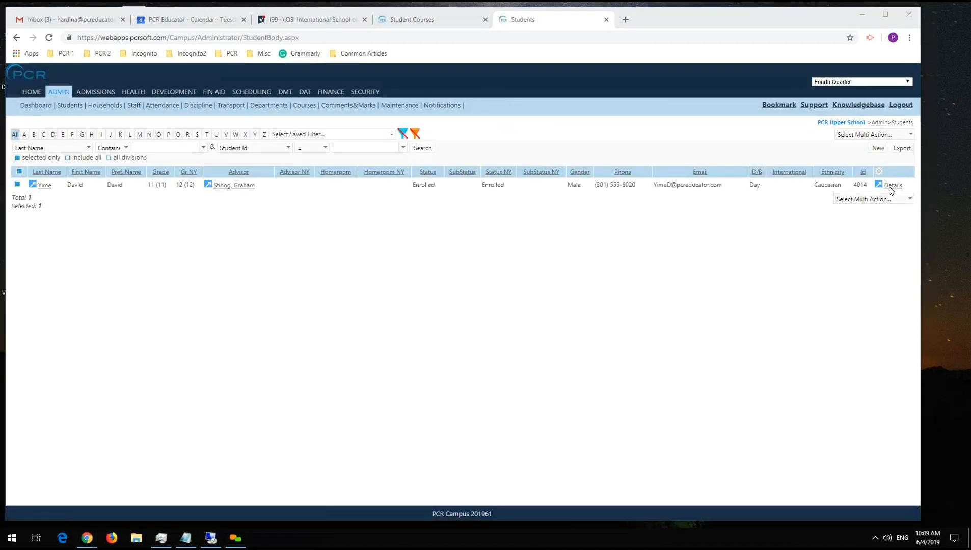
click(892, 185)
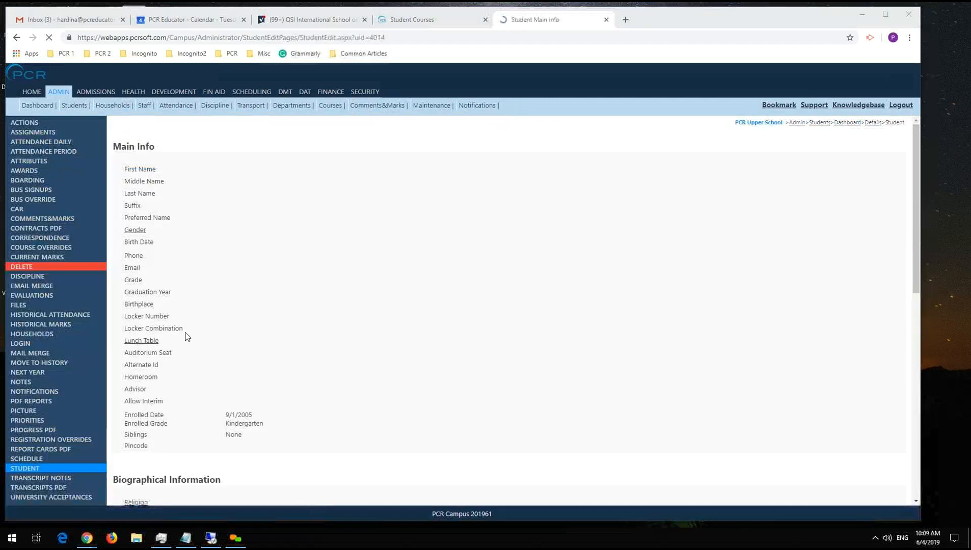
click(36, 334)
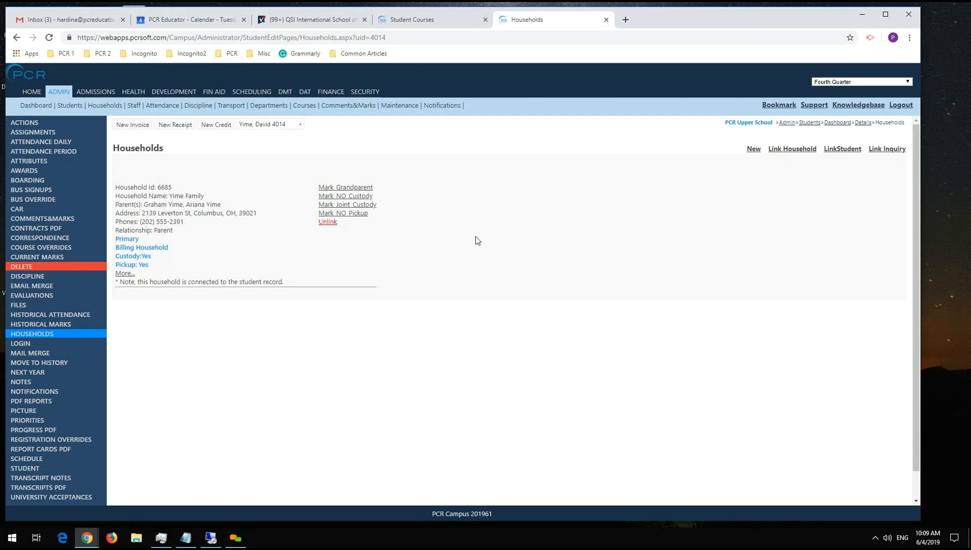
Link the seventh household in the selection list to the student as an additional household.
click(785, 151)
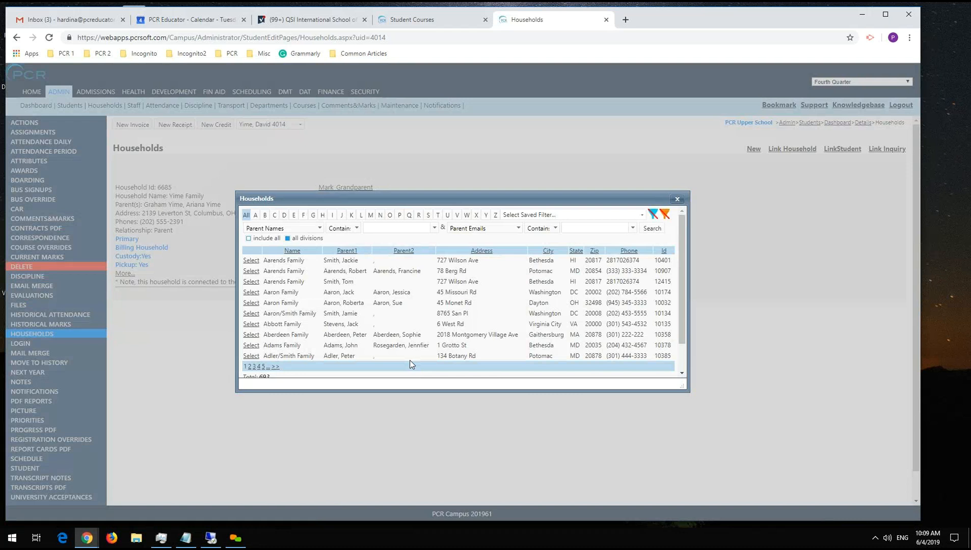
scroll(372, 317, down, 2)
scroll(370, 317, up, 2)
click(249, 324)
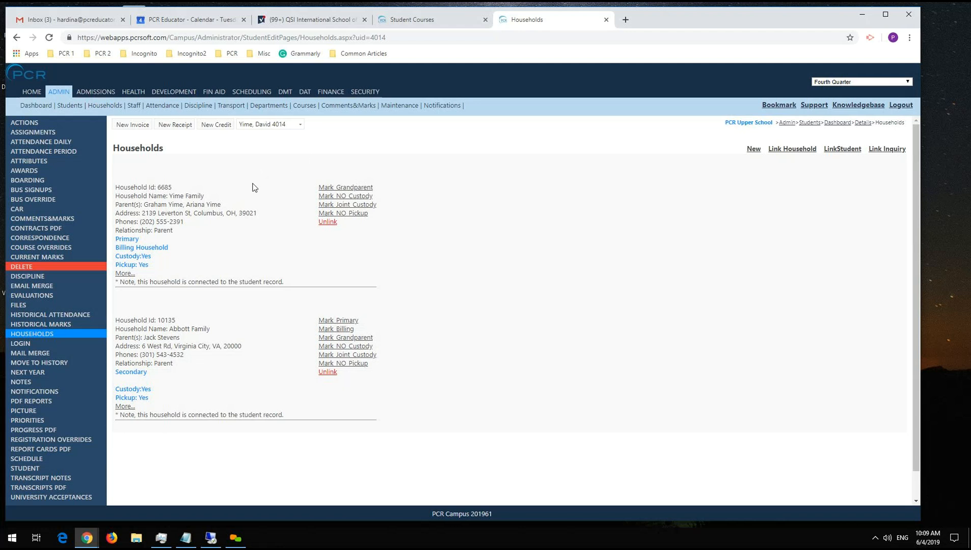
Examine the primary, secondary and billing designations of the student's two linked households.
drag(119, 238, 149, 243)
drag(120, 372, 173, 374)
click(172, 373)
drag(119, 248, 202, 247)
click(203, 250)
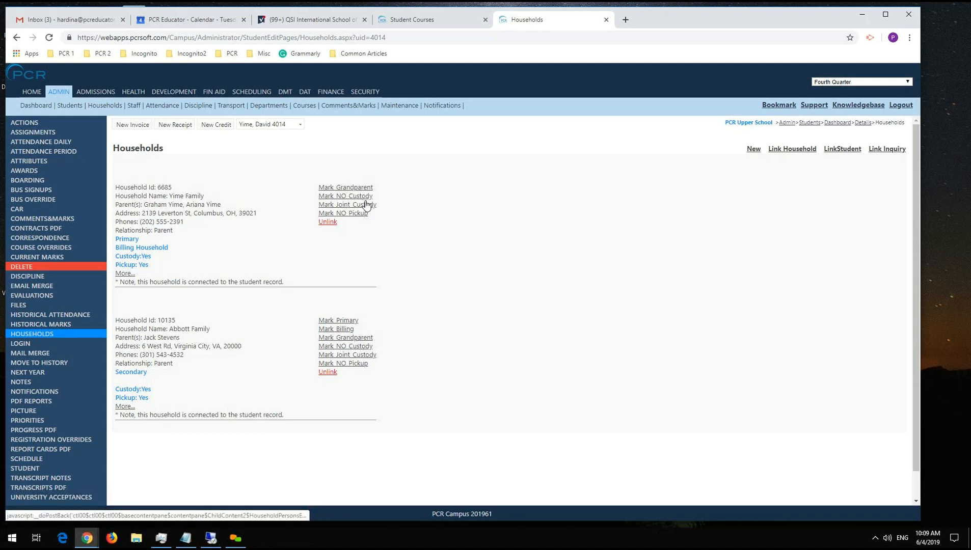
Unlink the secondary household from the student.
click(346, 330)
click(335, 188)
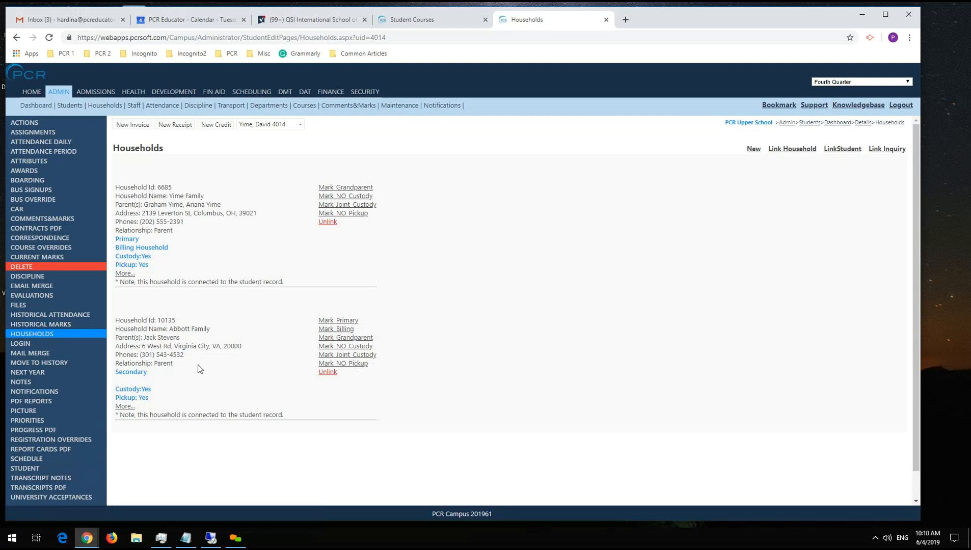
click(327, 372)
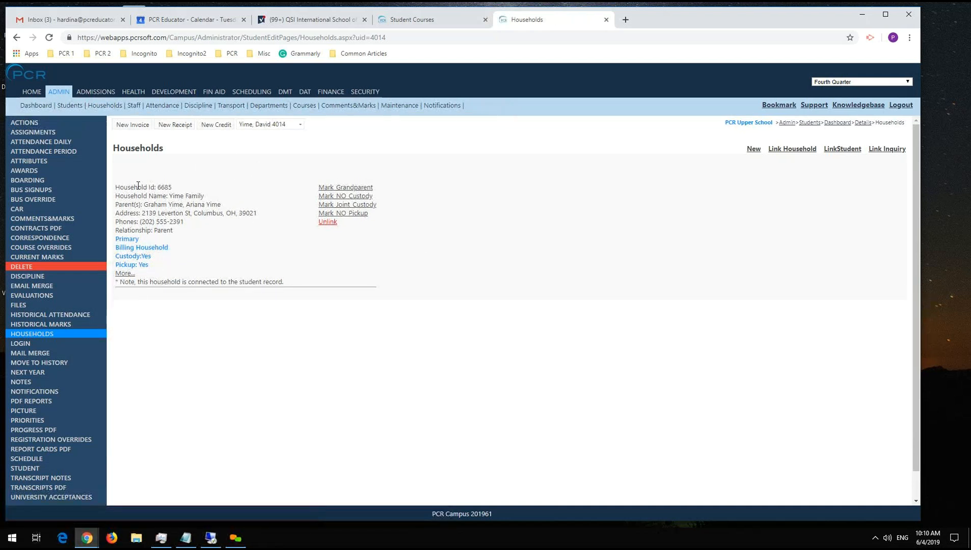
Open the primary household's full details and go to its split and switch options.
click(125, 273)
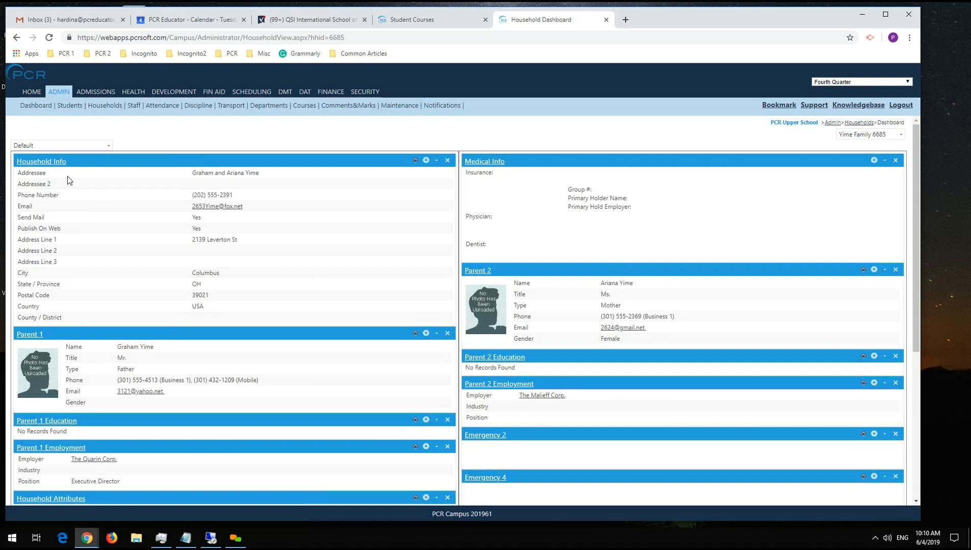
click(42, 162)
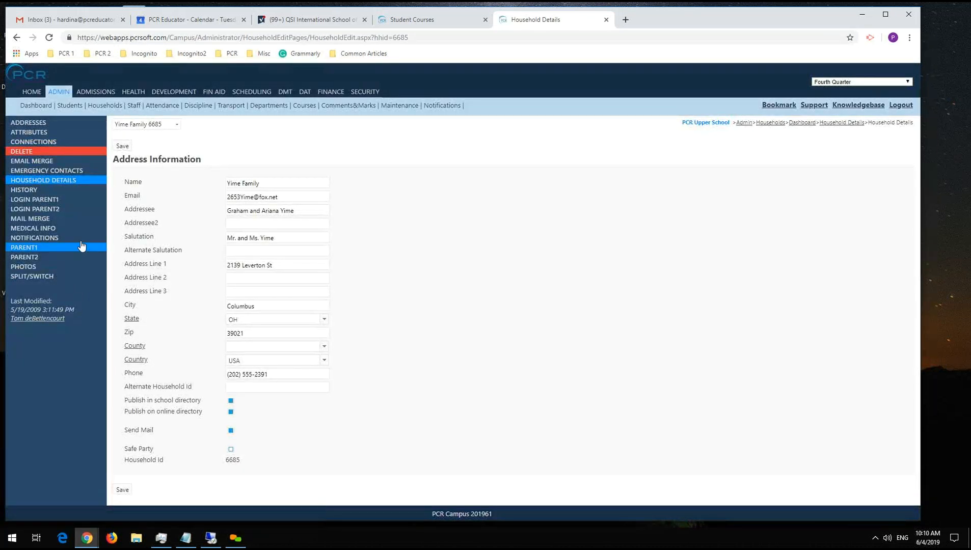
click(36, 280)
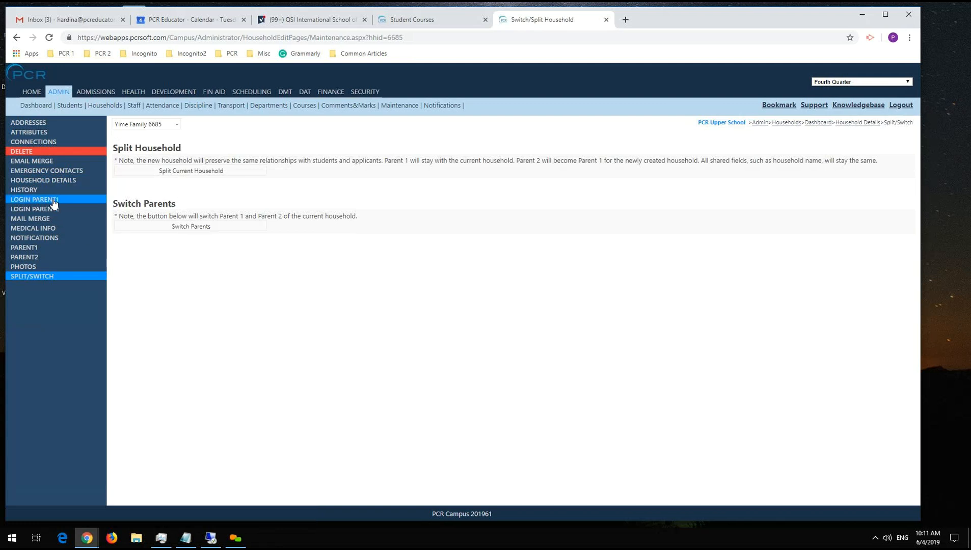
Switch Parent 1 and Parent 2 of the household and check both parent records.
click(48, 250)
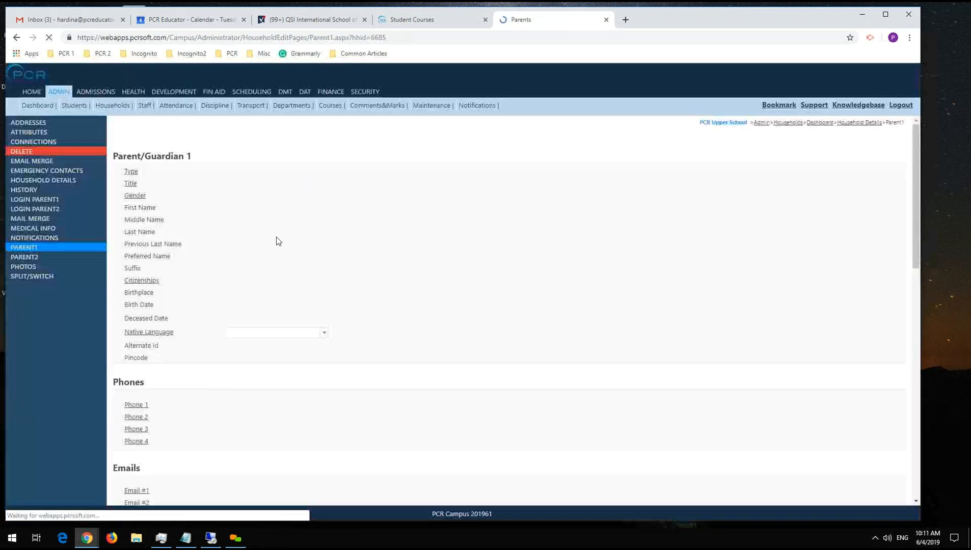
click(41, 257)
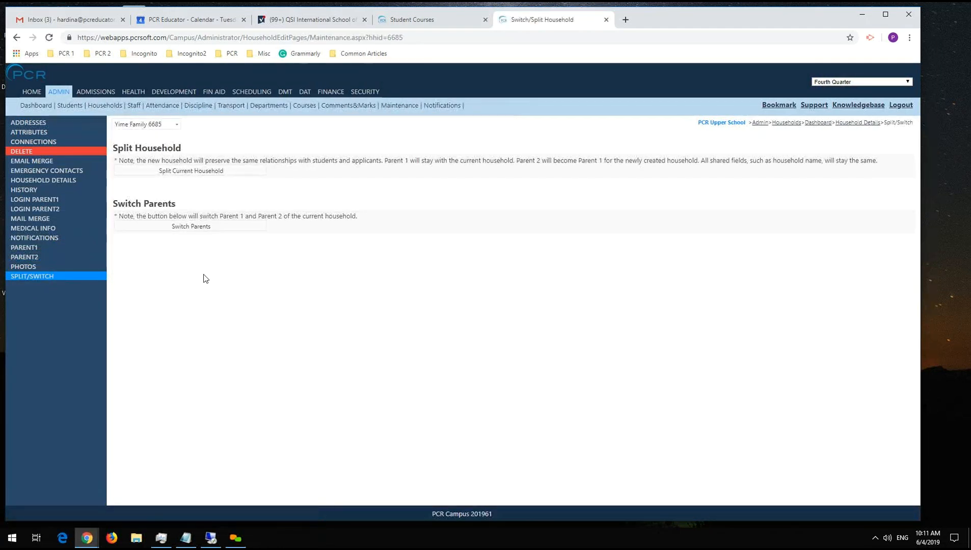
click(206, 227)
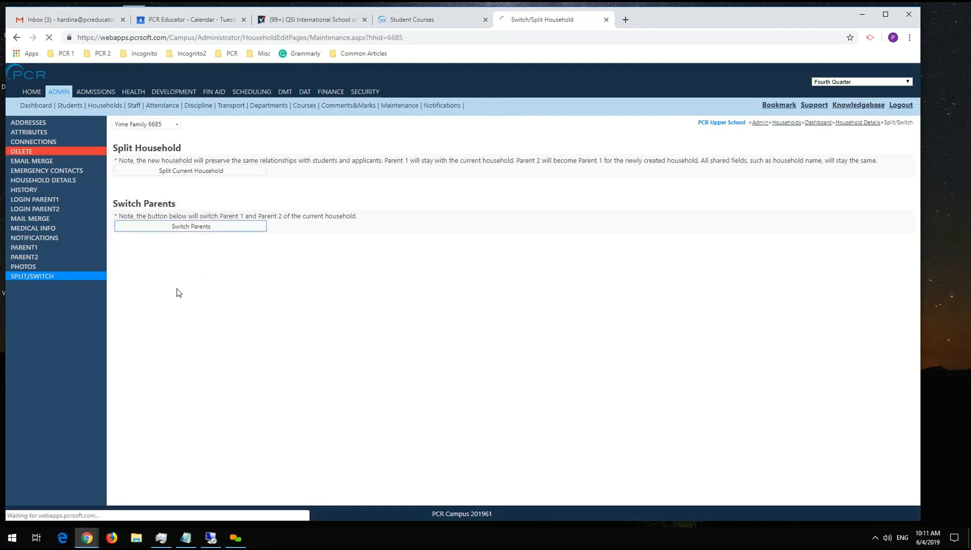
click(19, 247)
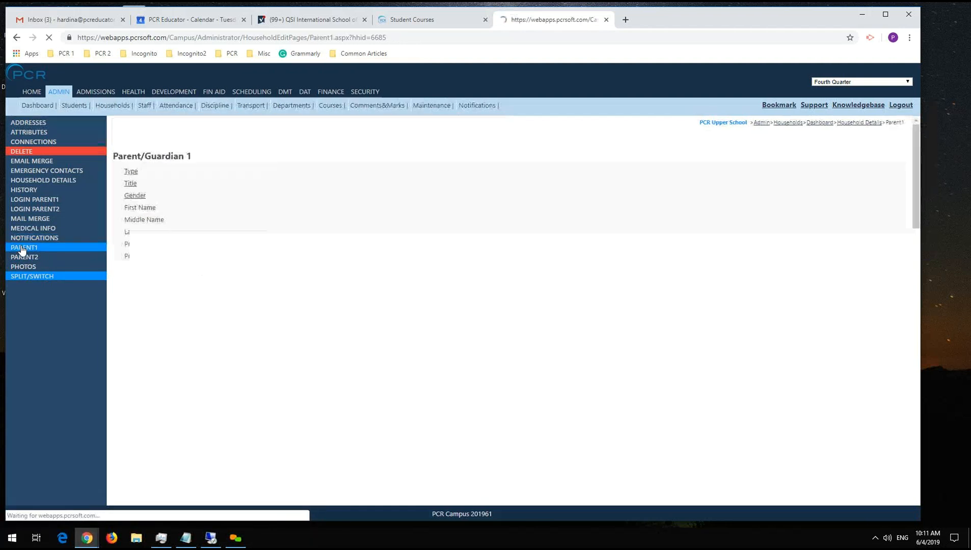
click(33, 257)
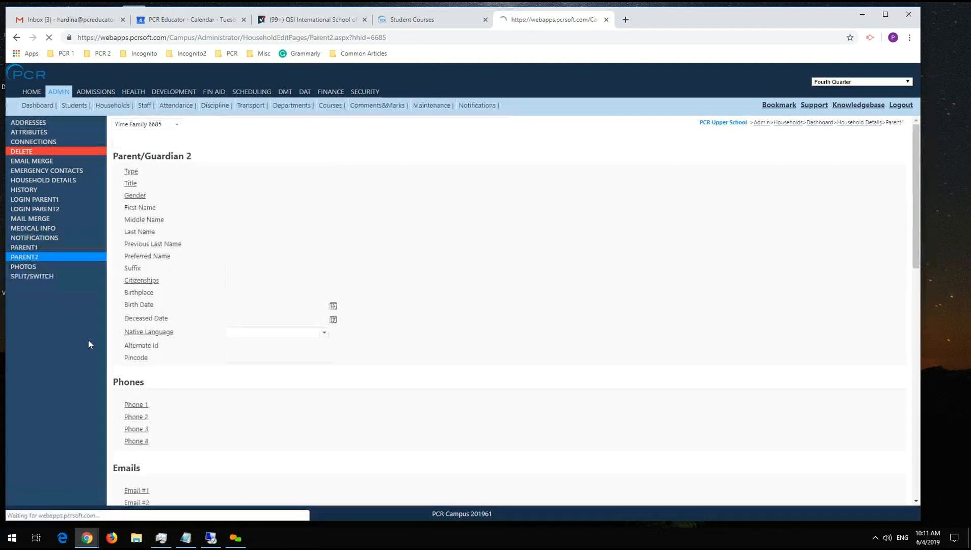
Split the current household so Parent 2 gets a separate household.
click(34, 279)
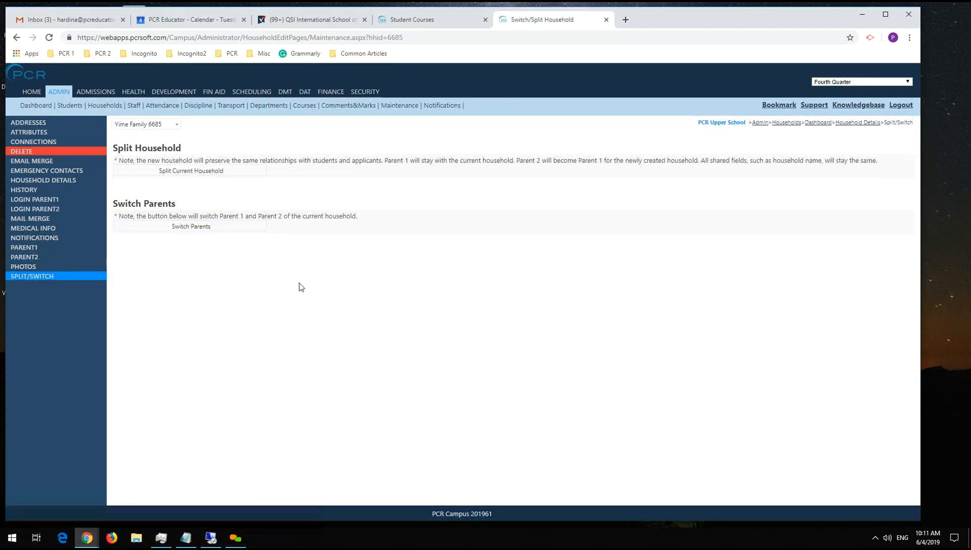
click(186, 172)
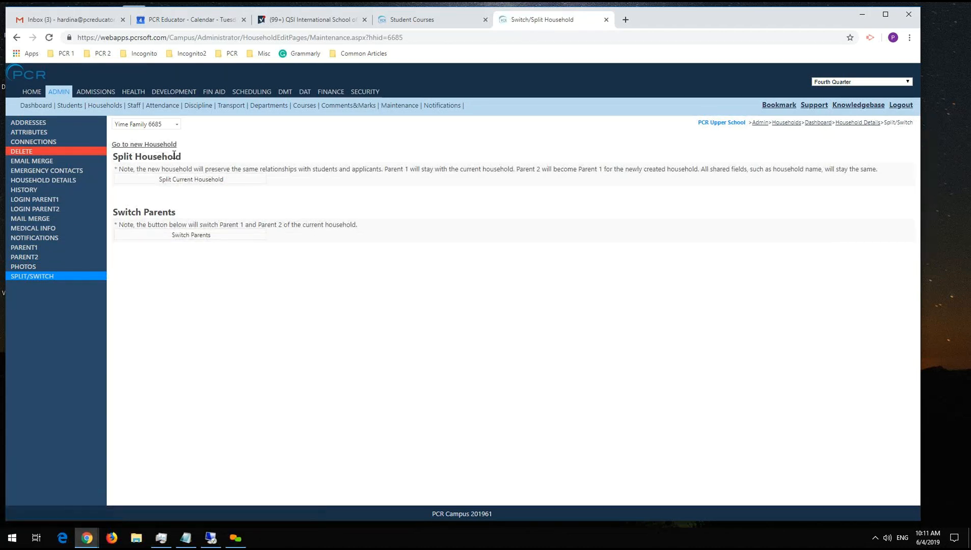
Search all households by the family's last name without the selected-only restriction, and select the newly split household too.
click(105, 105)
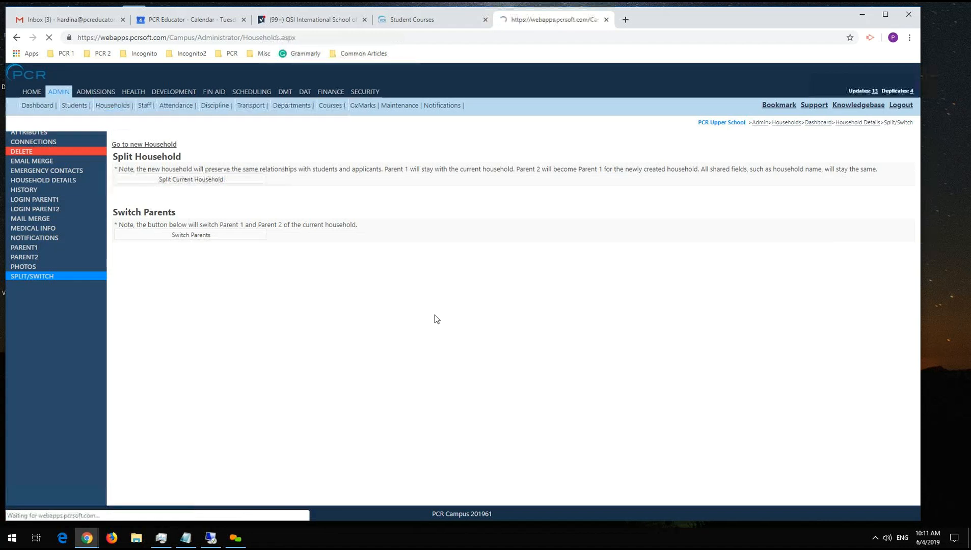
click(143, 146)
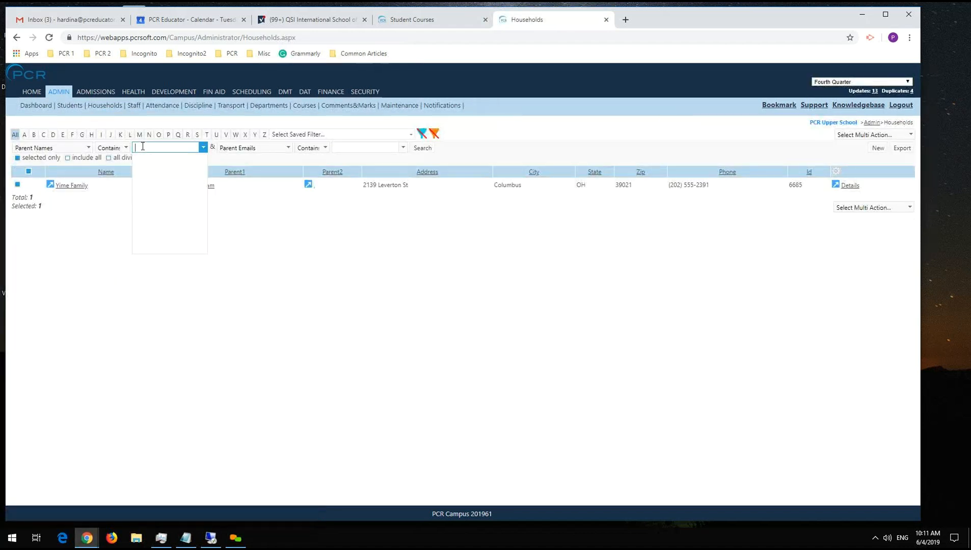
text(Tyl)
click(36, 159)
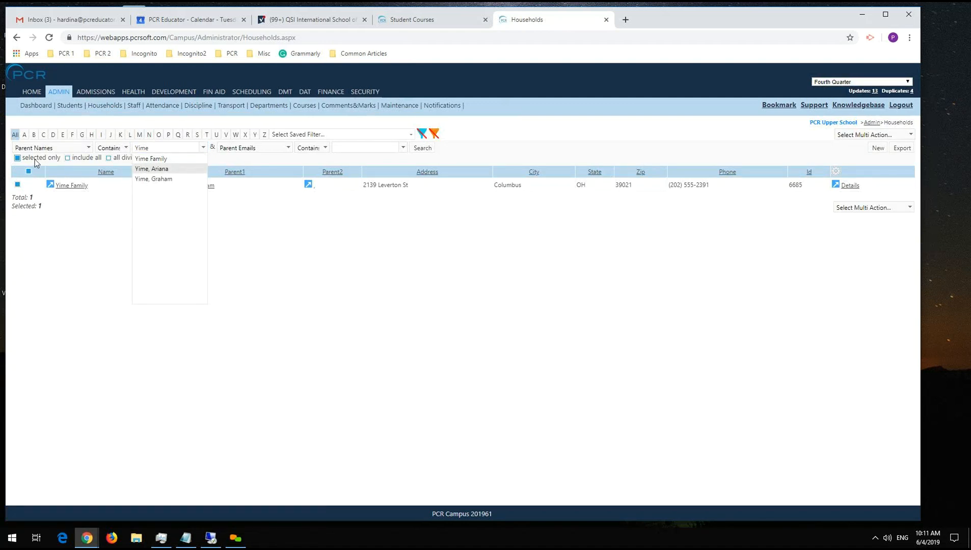
click(36, 161)
click(17, 198)
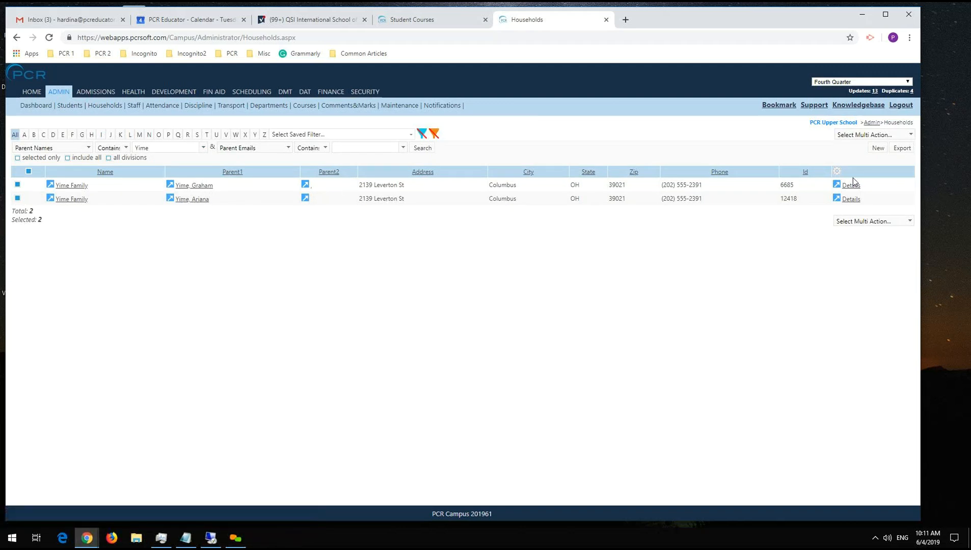
Add a Children widget above Medical Info on the original household's dashboard, and view the same dashboard for the new household.
click(77, 186)
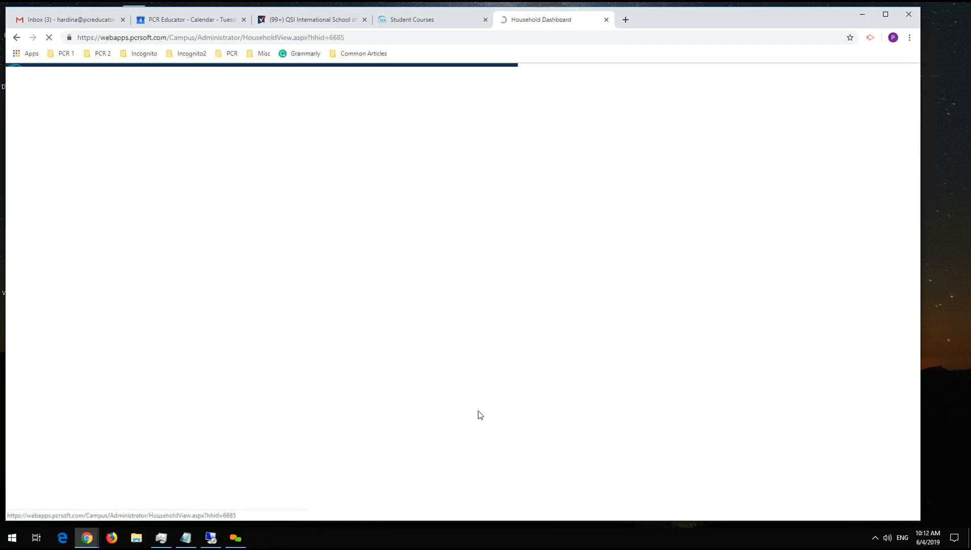
scroll(403, 300, down, 5)
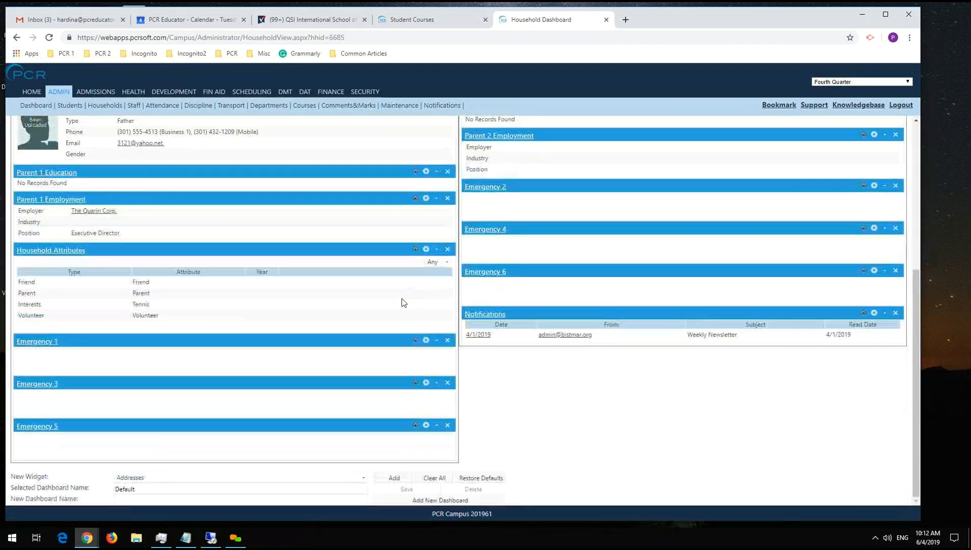
click(209, 477)
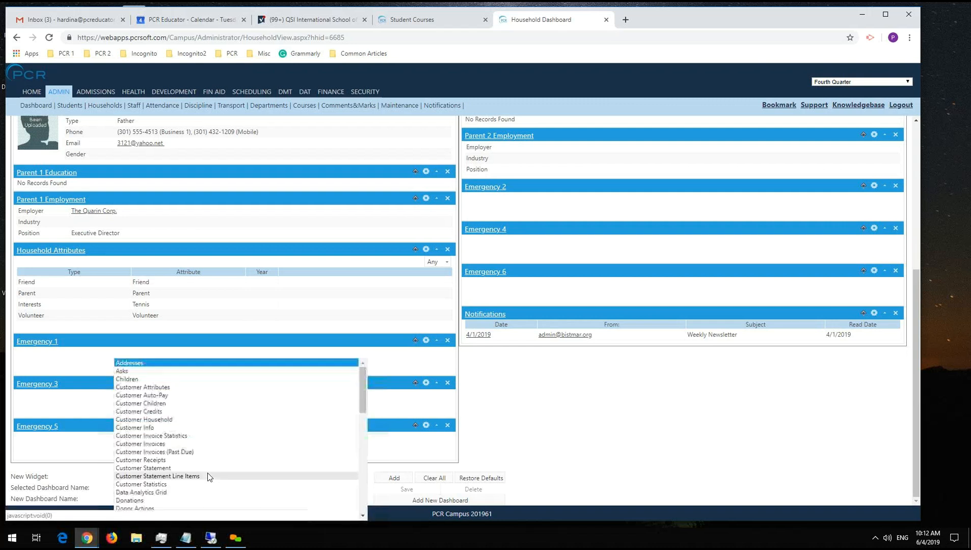
click(196, 380)
click(402, 479)
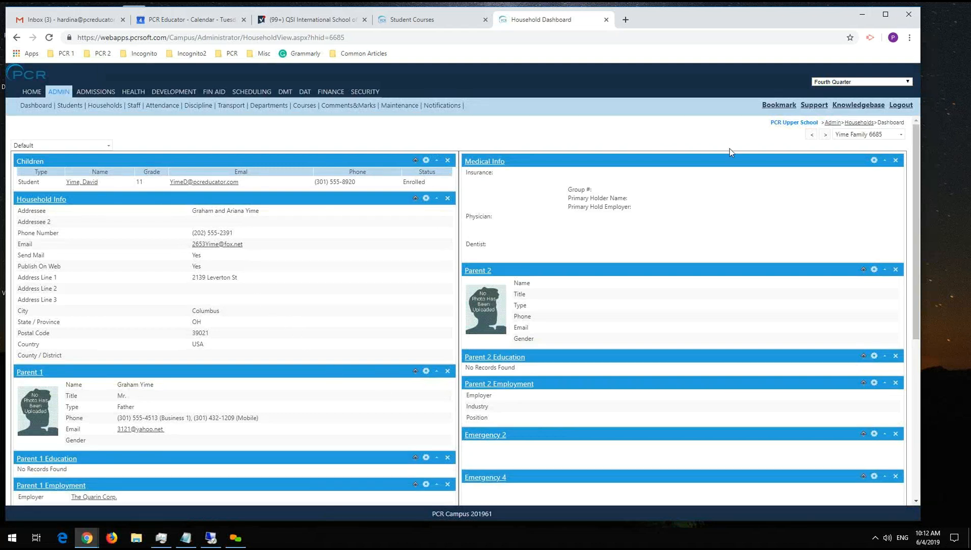
drag(257, 162, 516, 183)
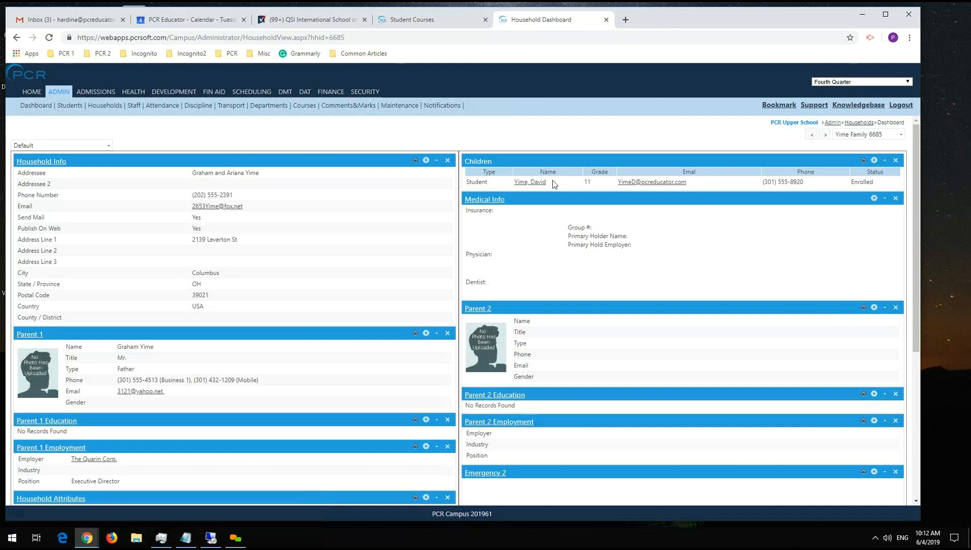
click(823, 135)
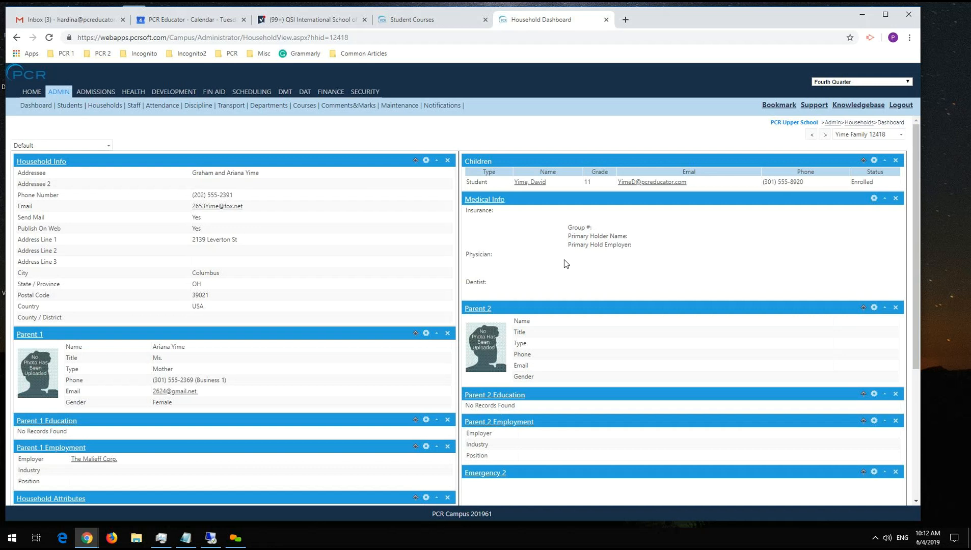
Switch the parents in the newly split household so the mother becomes Parent 2.
click(104, 105)
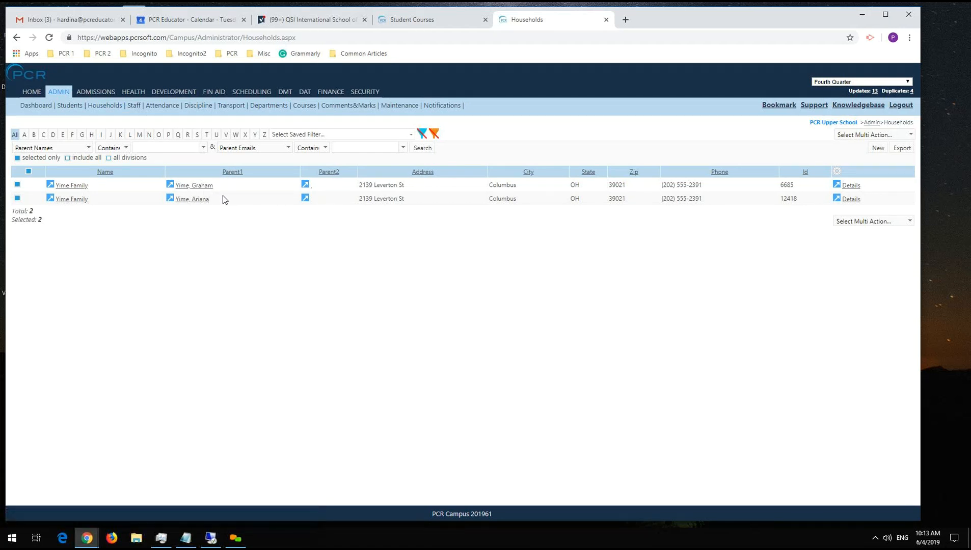
click(850, 199)
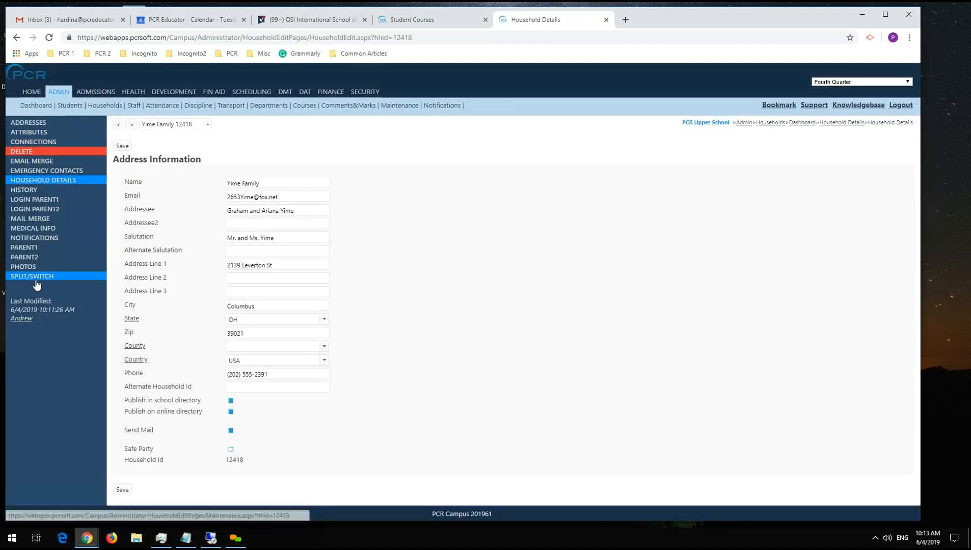
click(36, 280)
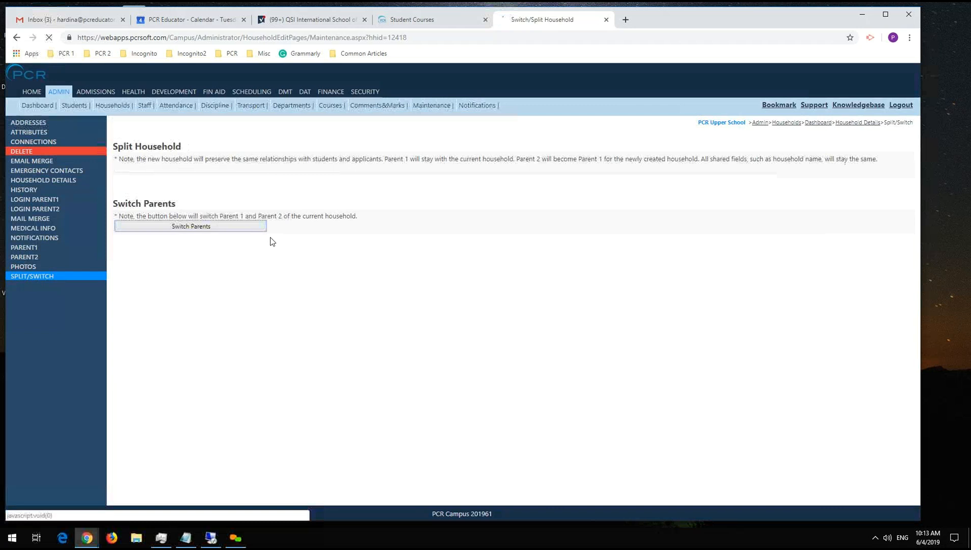
Start the Merge Households multi action for the two selected households.
click(108, 106)
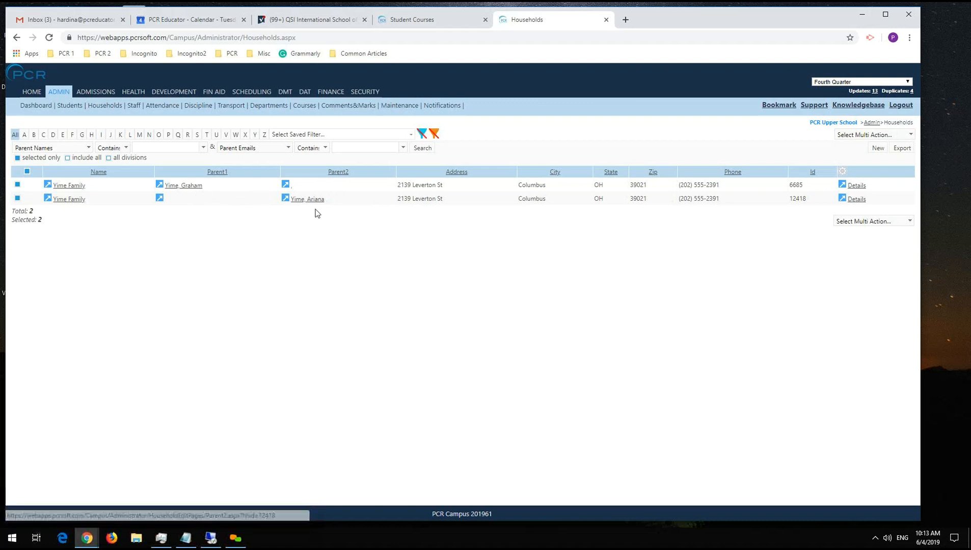
click(855, 222)
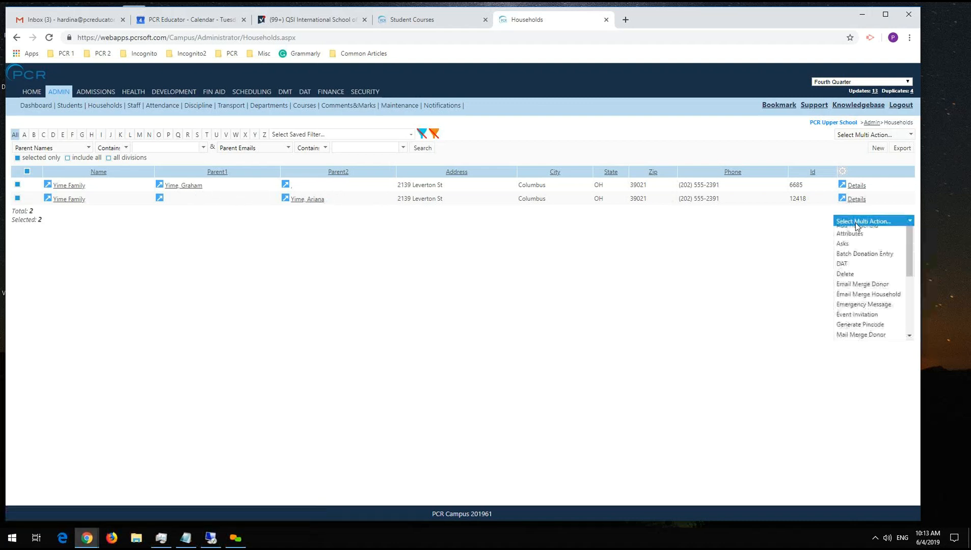
scroll(875, 348, down, 1)
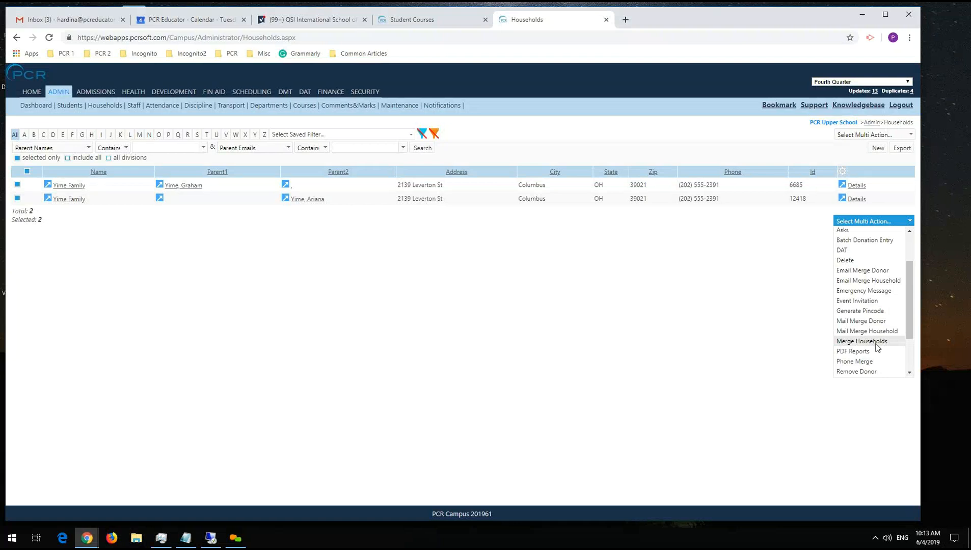
click(865, 341)
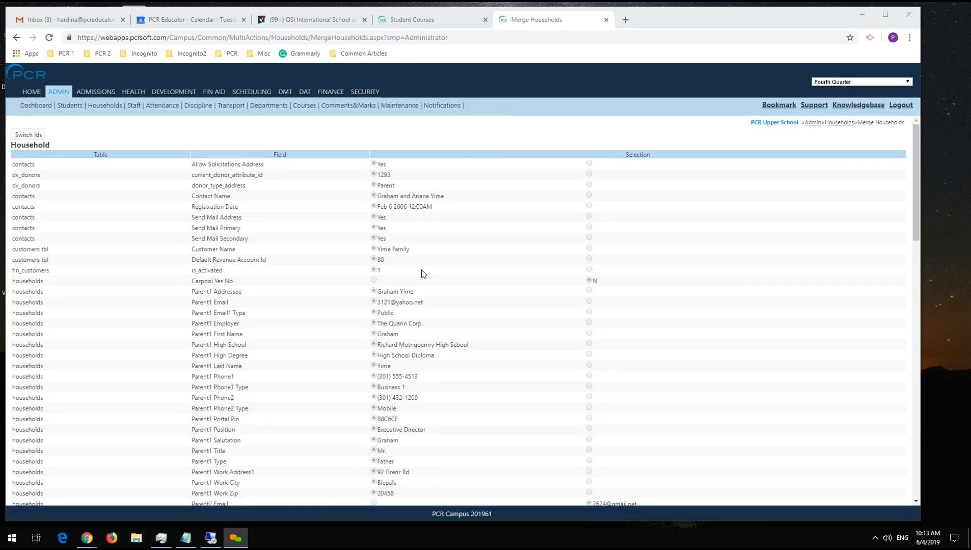
Examine the Merge Households comparison for both records, from the household fields and selections down through attributes, relationships and notes.
scroll(486, 219, down, 1)
scroll(485, 219, up, 1)
scroll(438, 204, down, 1)
scroll(438, 204, up, 1)
scroll(382, 199, down, 5)
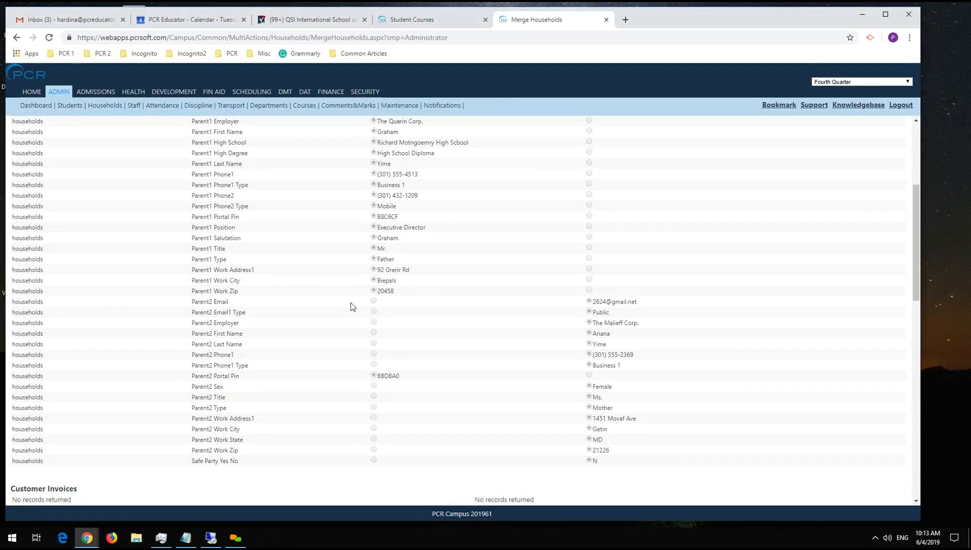
scroll(593, 396, down, 5)
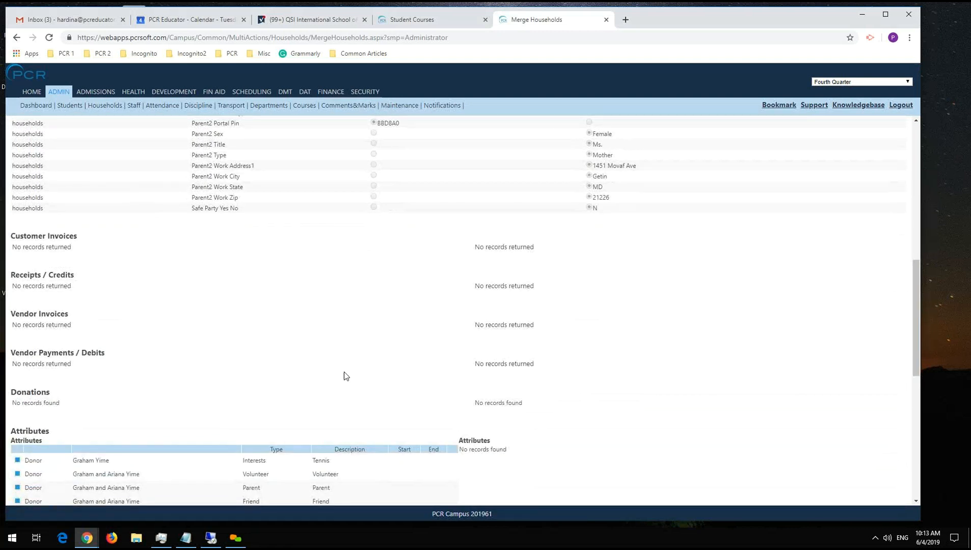
scroll(407, 380, down, 3)
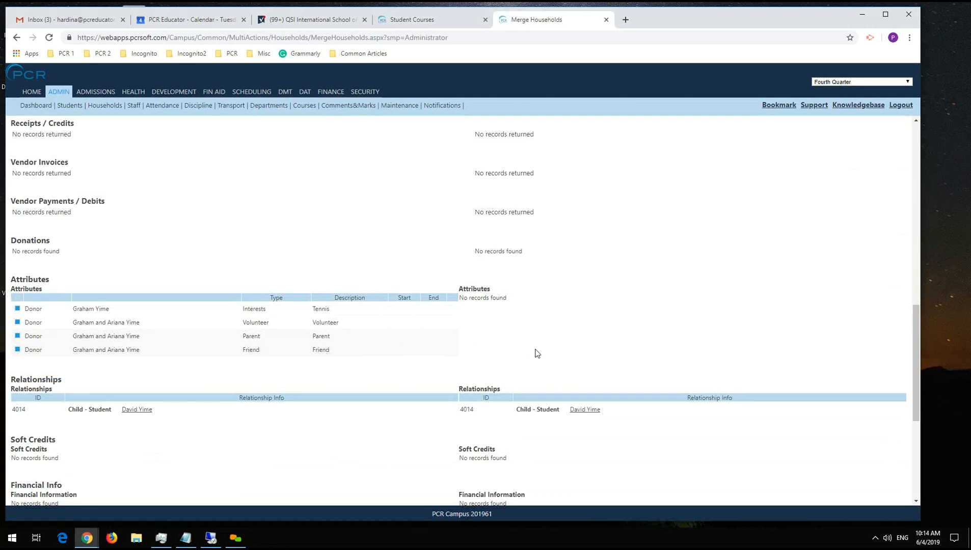
scroll(536, 353, down, 2)
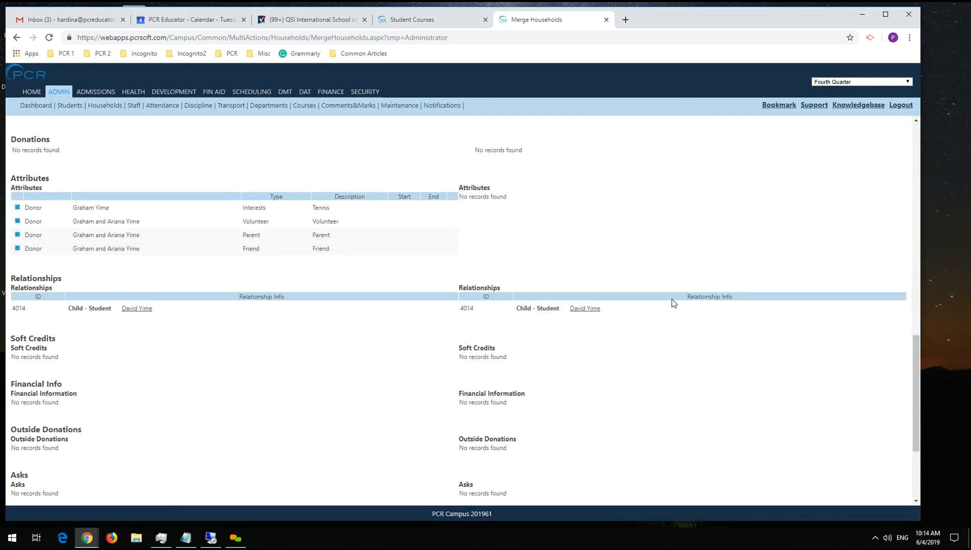
scroll(475, 400, down, 1)
scroll(475, 400, down, 3)
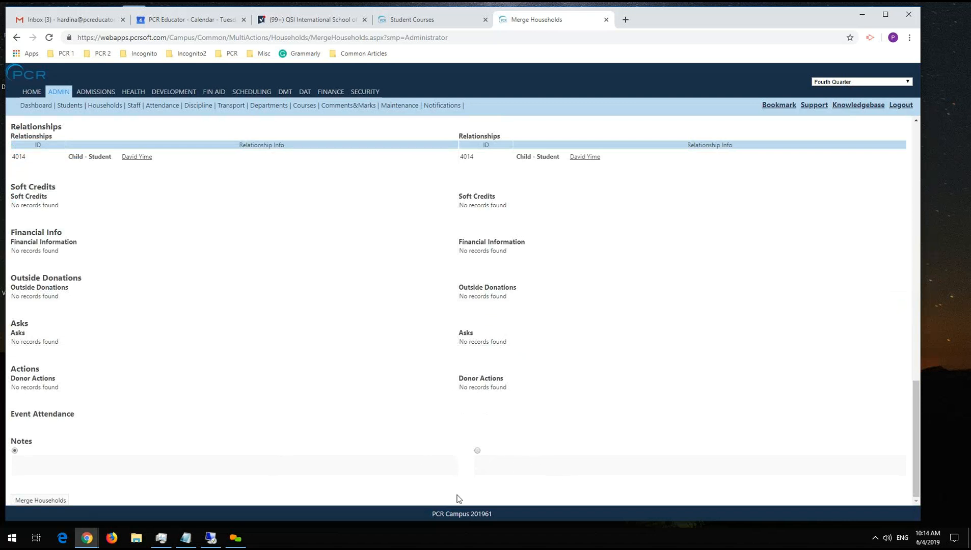
scroll(734, 396, up, 10)
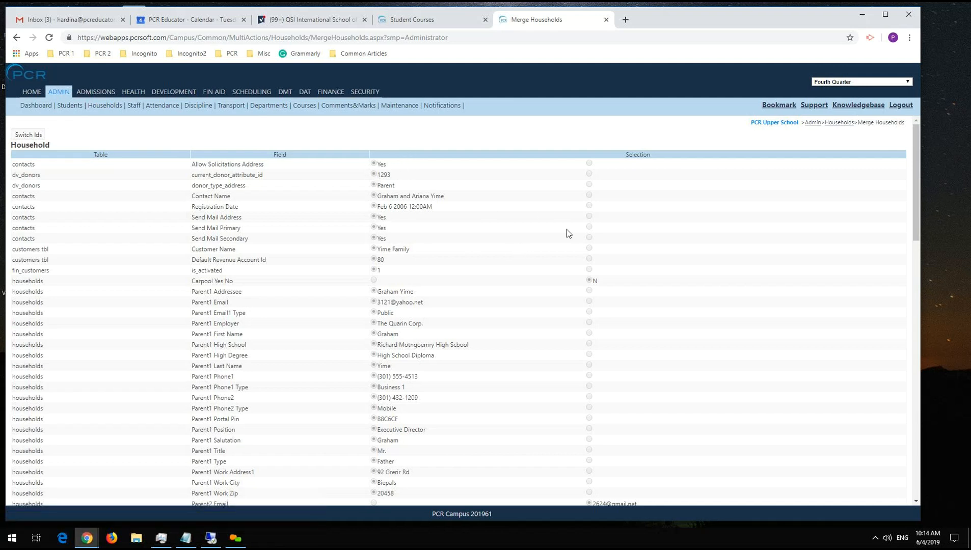
Merge the two selected households, keeping the preselected field values and the first household's notes.
scroll(567, 229, down, 15)
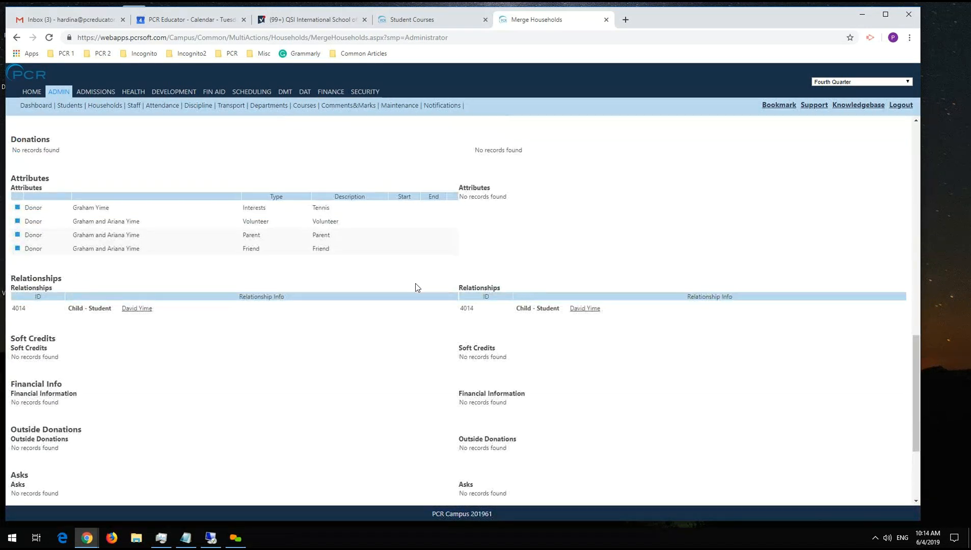
scroll(400, 283, down, 3)
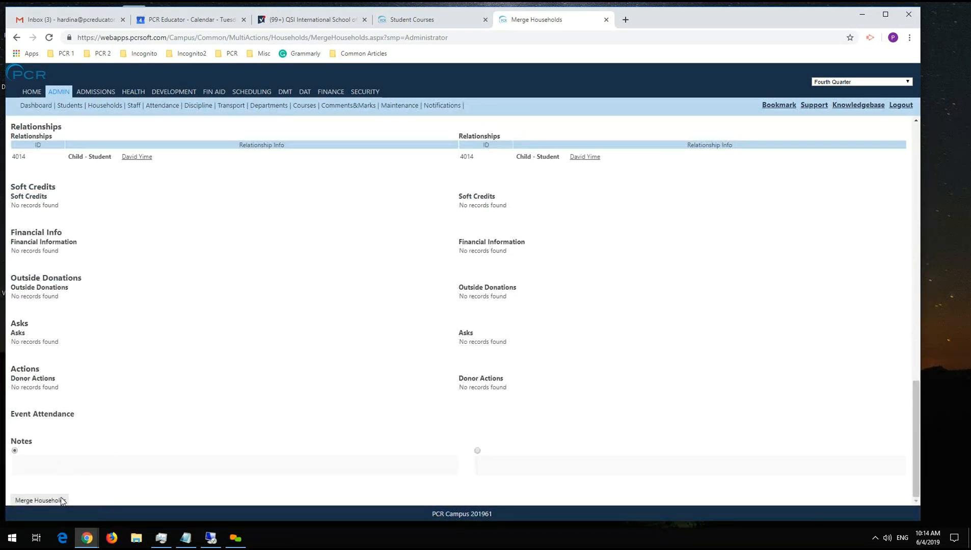
click(40, 500)
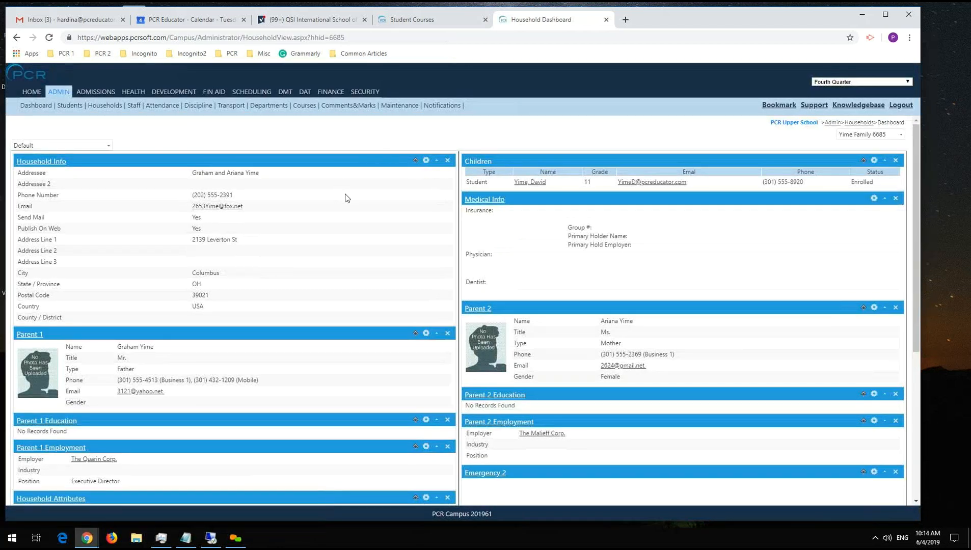
Review the children and both parents on the merged household's dashboard, and return to the households list.
scroll(357, 208, down, 1)
scroll(356, 193, up, 1)
scroll(581, 211, down, 1)
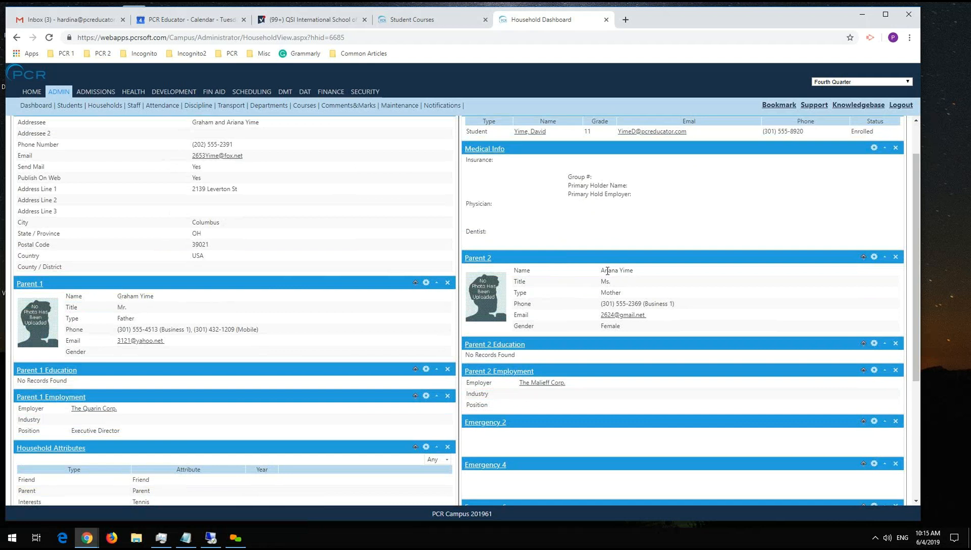
scroll(607, 271, up, 1)
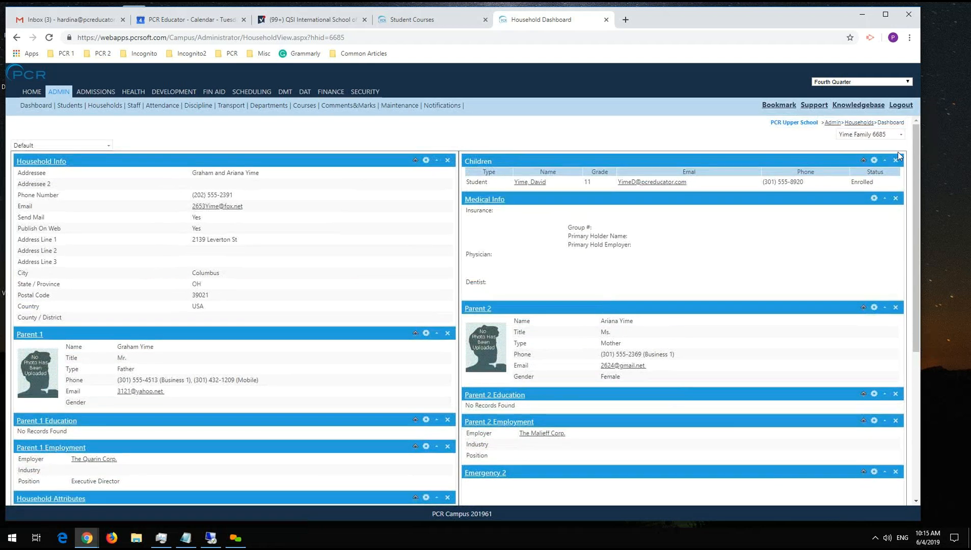
click(104, 105)
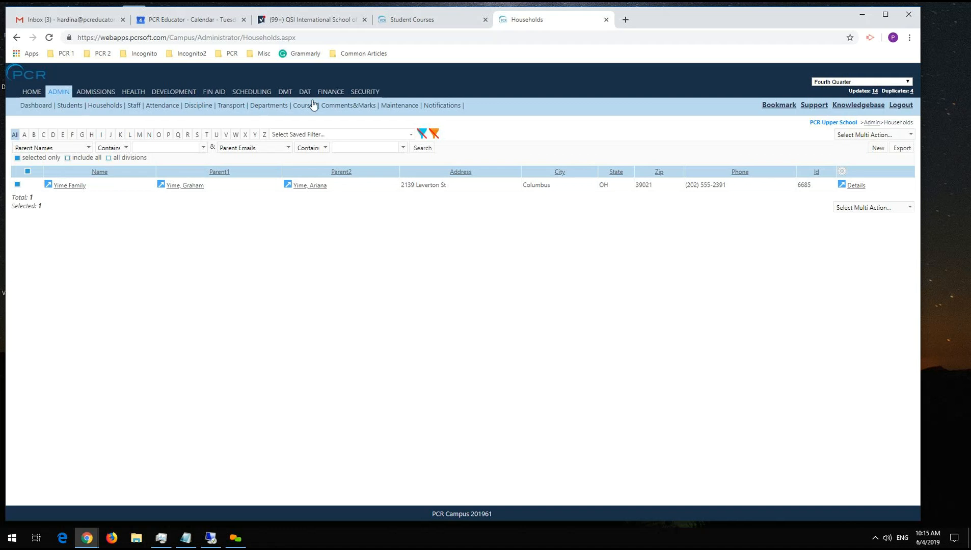
Open the Daily Rotation calendar in the Scheduling module, and examine the day status choices and the Edit Day Status settings.
click(265, 96)
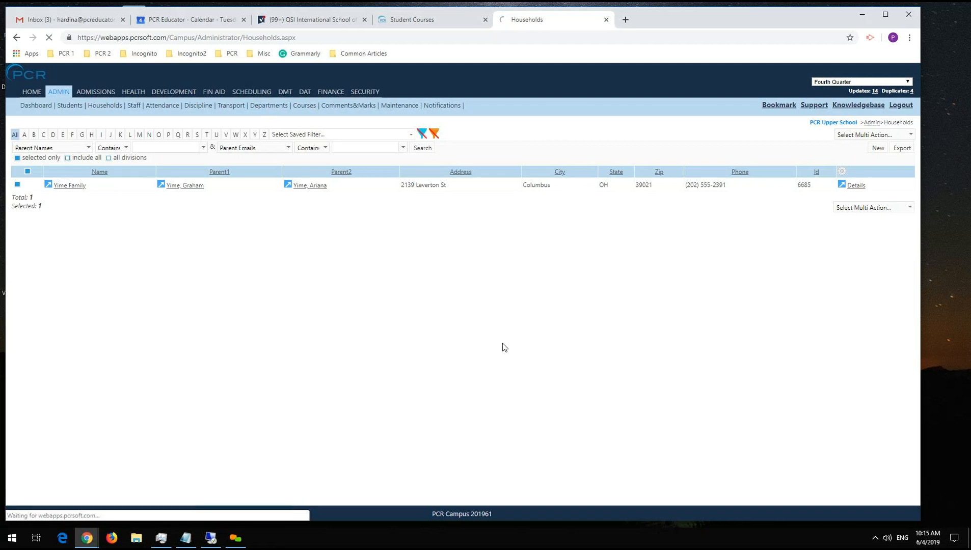
mouse_move(253, 111)
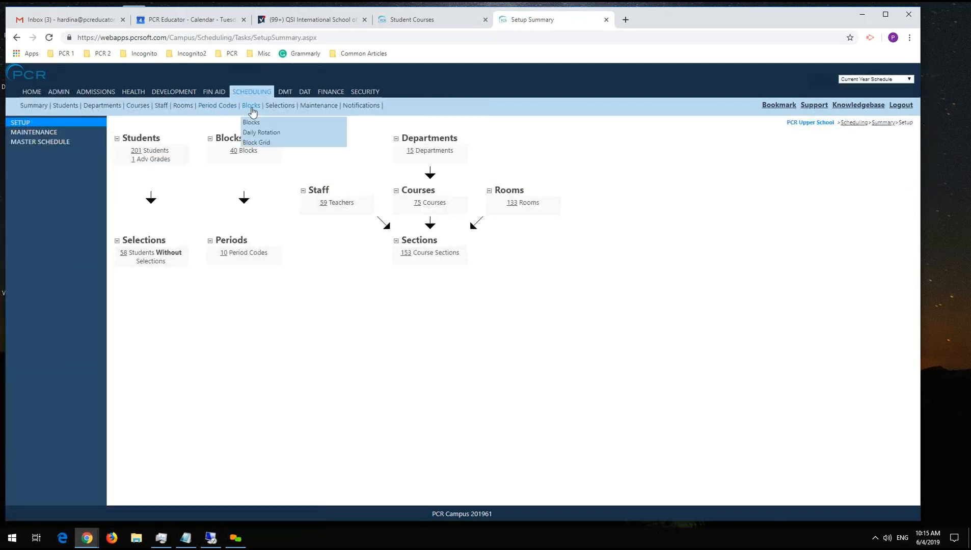
click(264, 133)
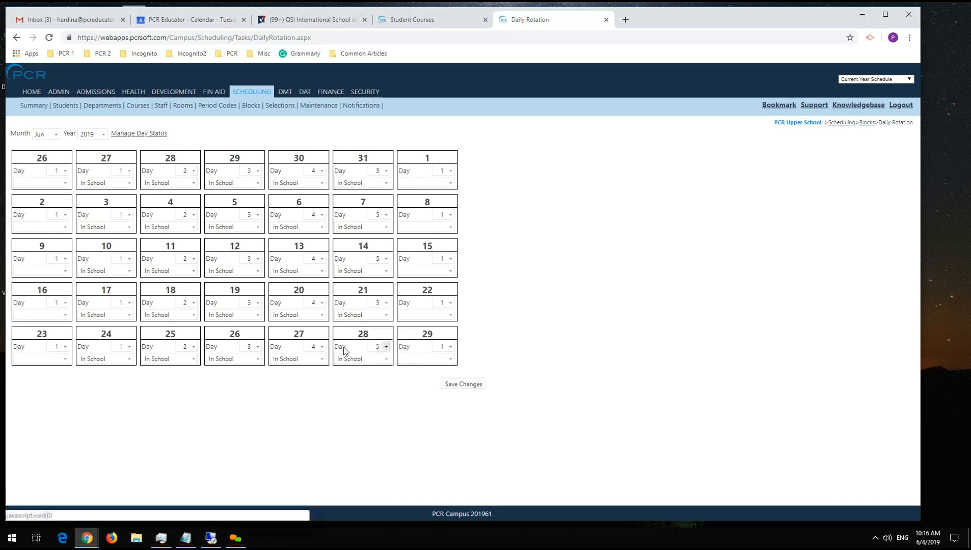
click(255, 315)
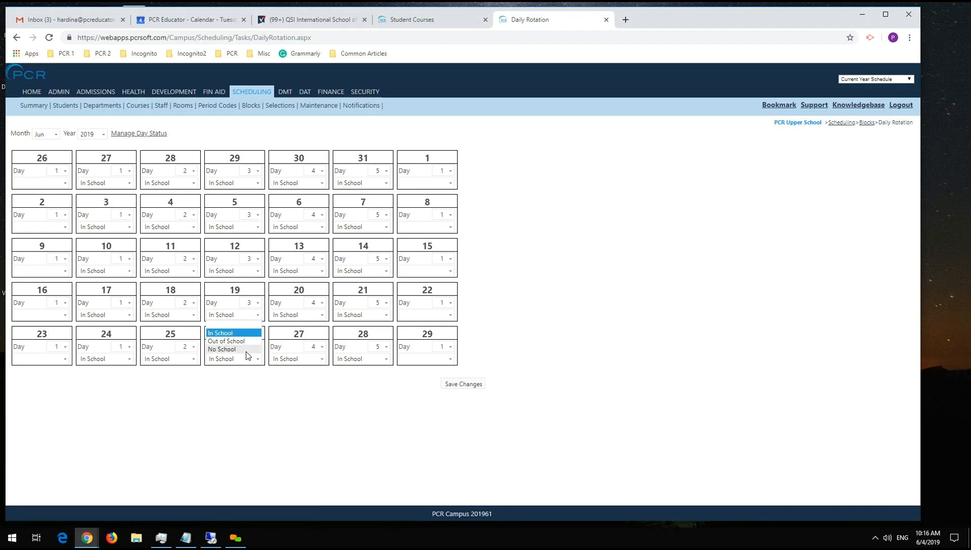
click(142, 134)
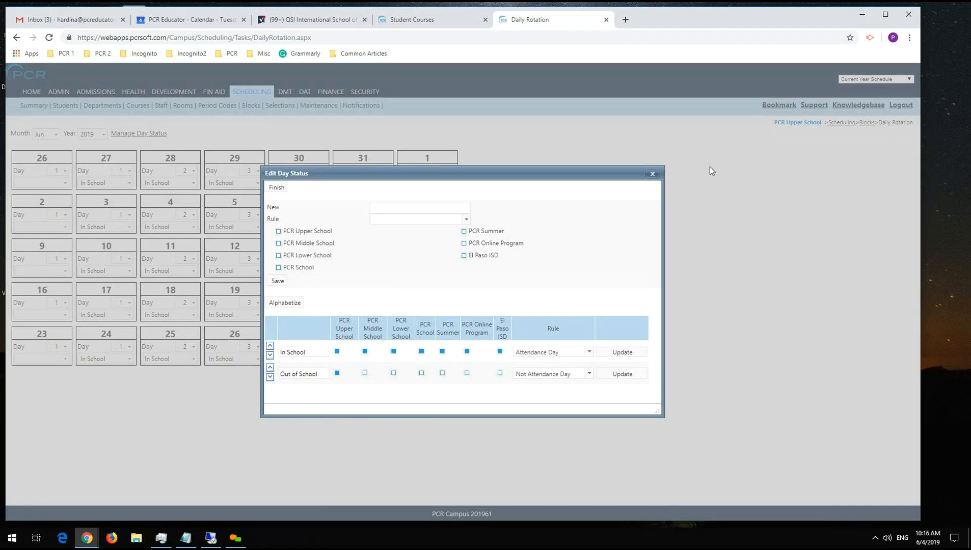
click(651, 174)
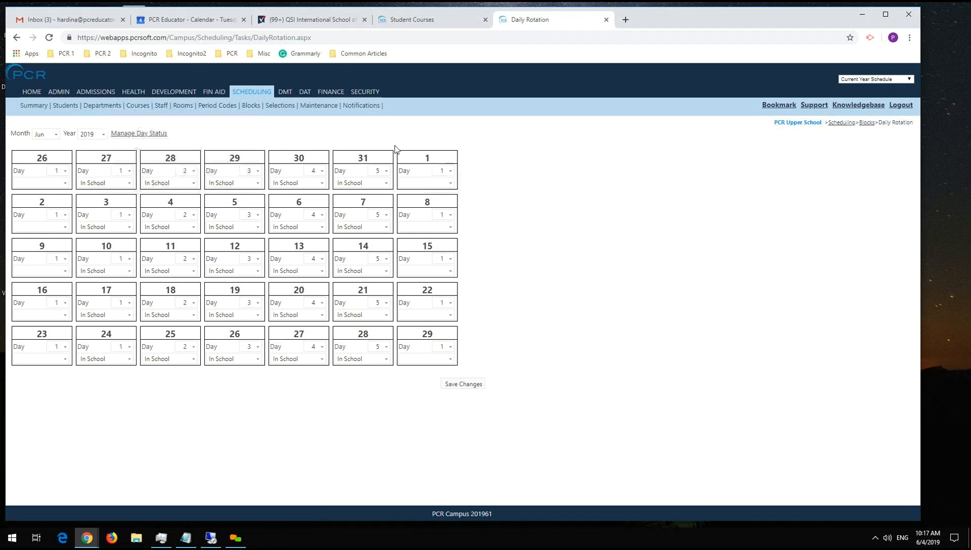
Try setting the day status of May 26 to No School in the June 2019 rotation calendar.
click(129, 185)
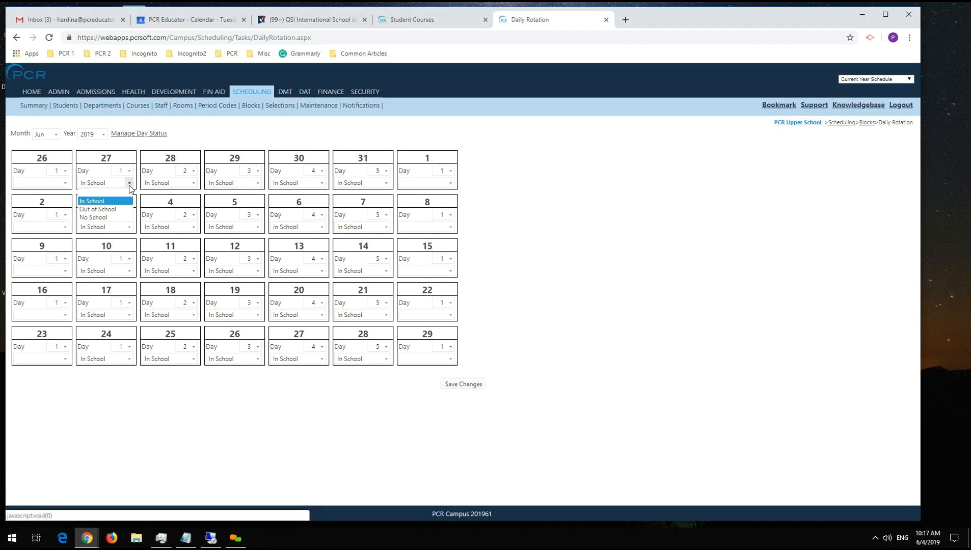
click(41, 184)
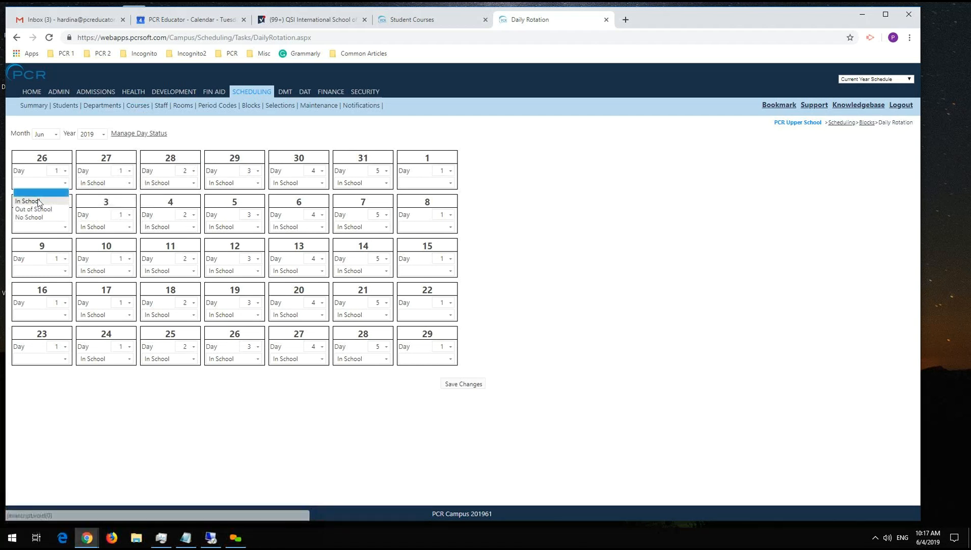
click(34, 183)
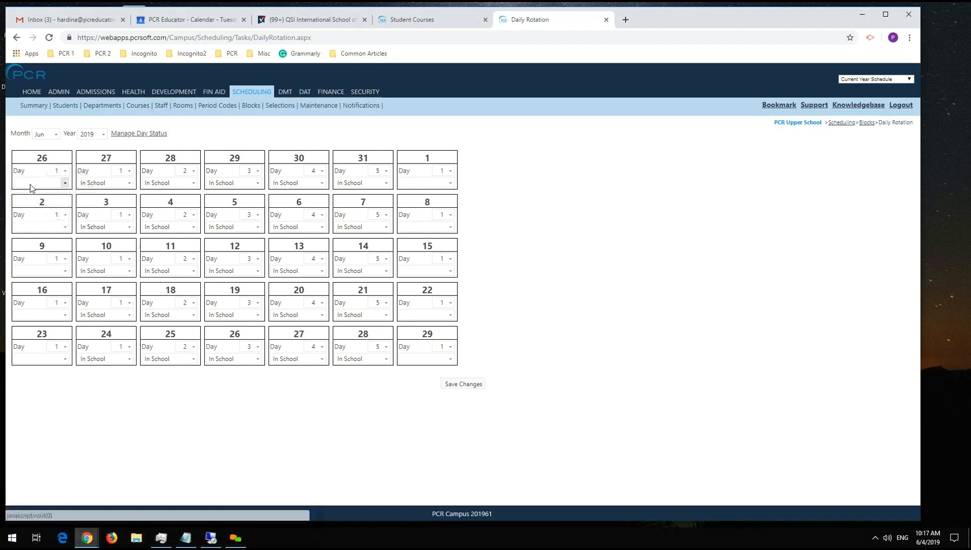
click(57, 183)
click(51, 218)
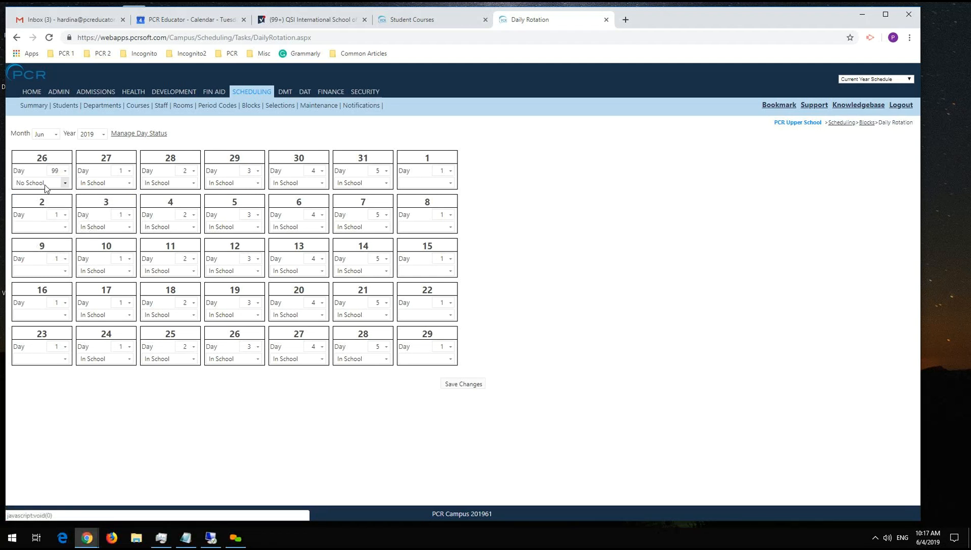
Clear the day status of May 26 and set its rotation day back to 1.
click(46, 184)
click(60, 192)
click(64, 171)
click(61, 180)
View the July 2019 daily rotation calendar, and switch the month back to June.
click(50, 134)
click(39, 193)
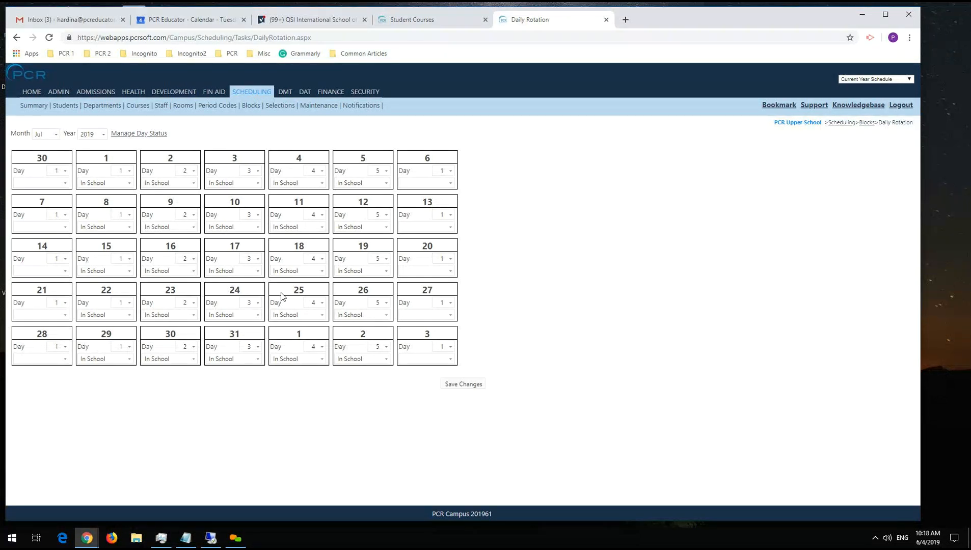
click(53, 134)
click(56, 192)
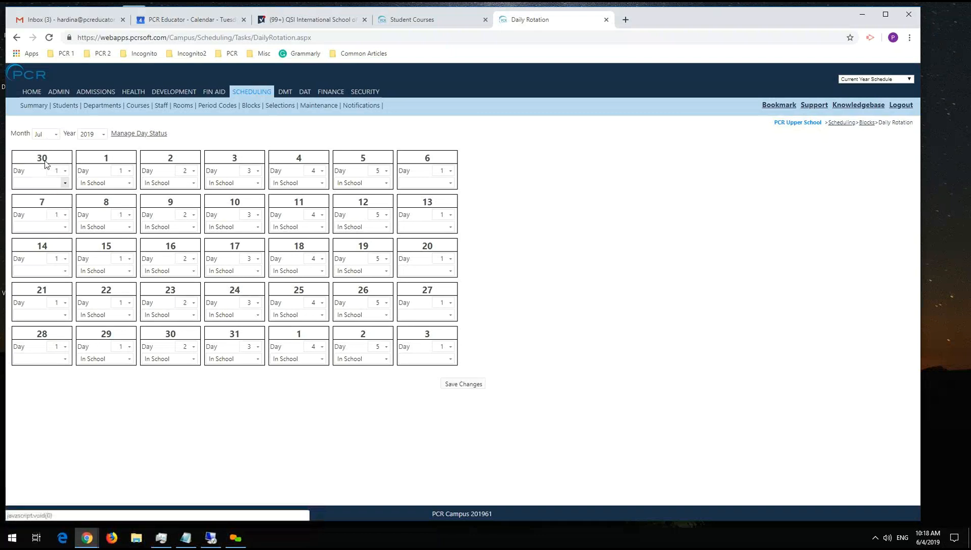
click(42, 135)
click(51, 183)
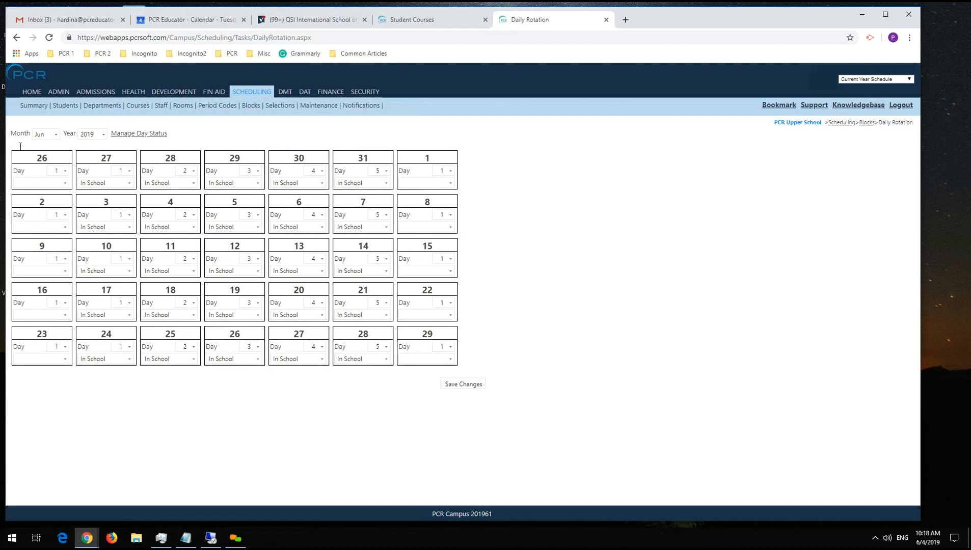
Open the A Capella Choir course from the Scheduling module's course list and look over its edit page.
mouse_move(142, 113)
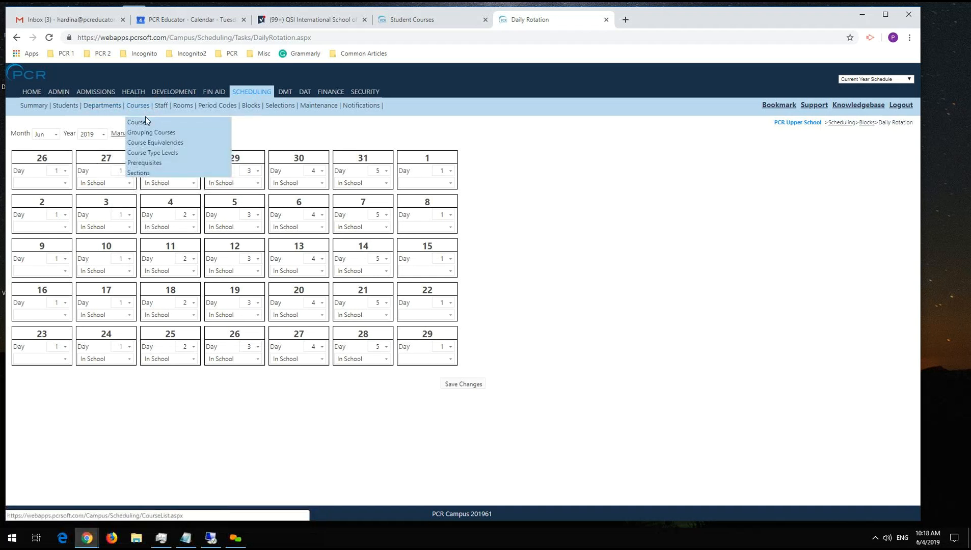
click(151, 126)
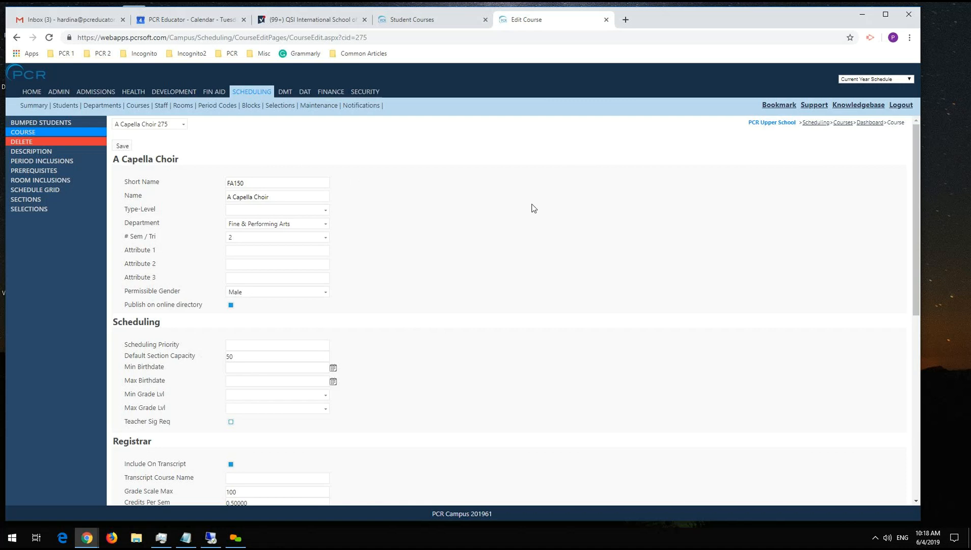
scroll(533, 208, down, 7)
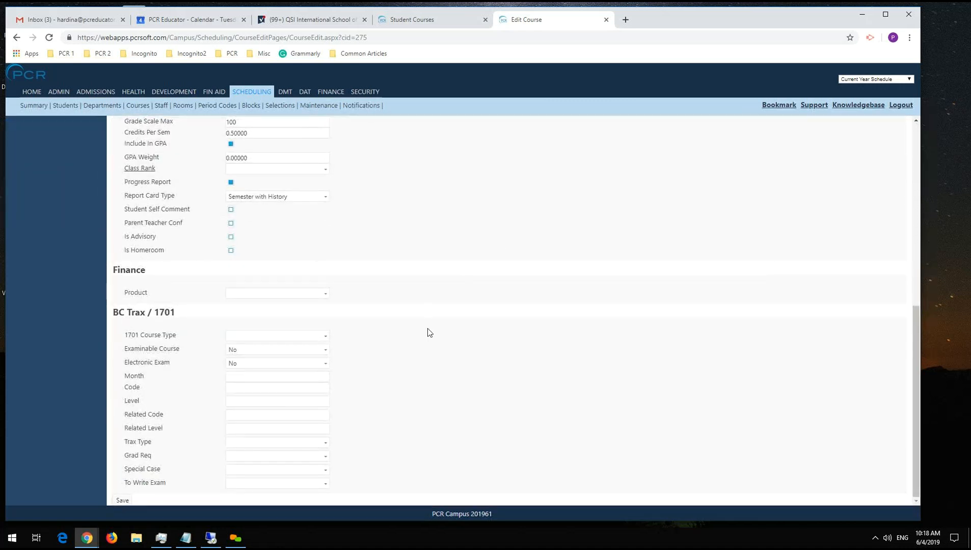
scroll(428, 332, up, 8)
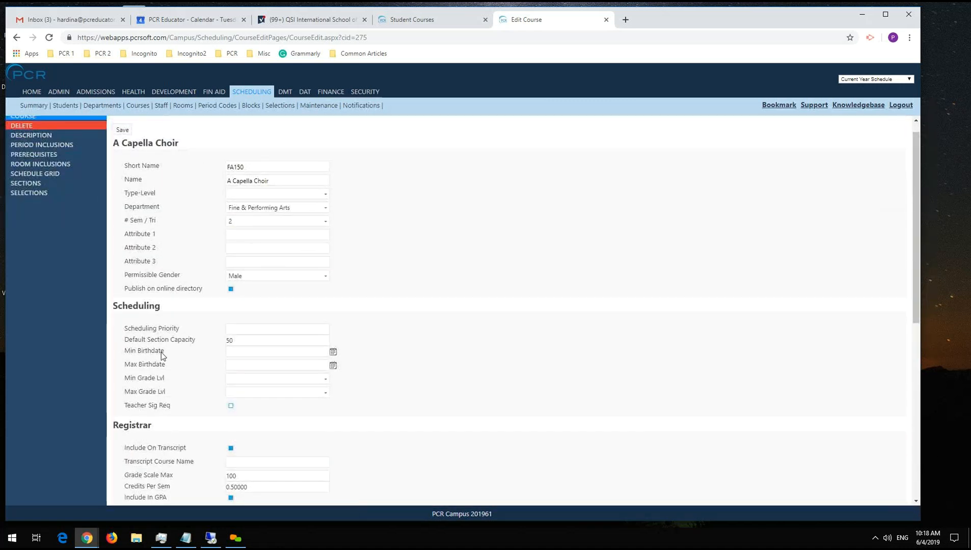
Examine the course's Scheduling and Registrar settings, including transcript, GPA and report card fields, and return to the course list.
drag(131, 329, 146, 396)
scroll(146, 395, down, 2)
drag(130, 346, 138, 420)
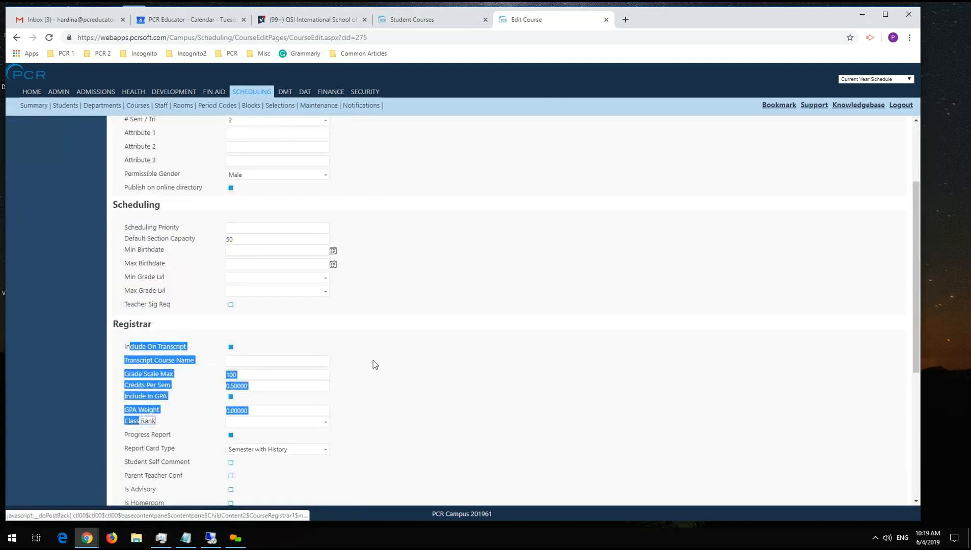
click(509, 373)
scroll(504, 370, down, 2)
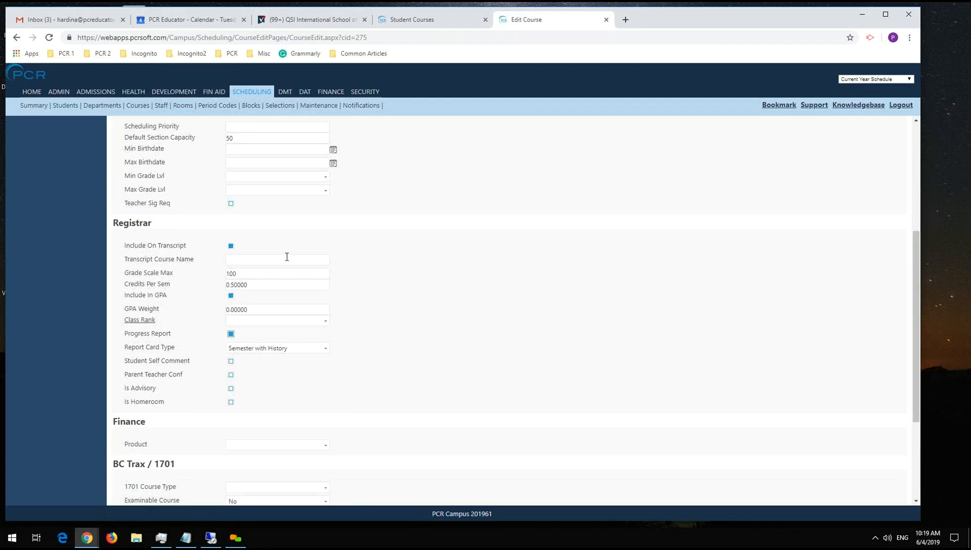
scroll(440, 349, up, 2)
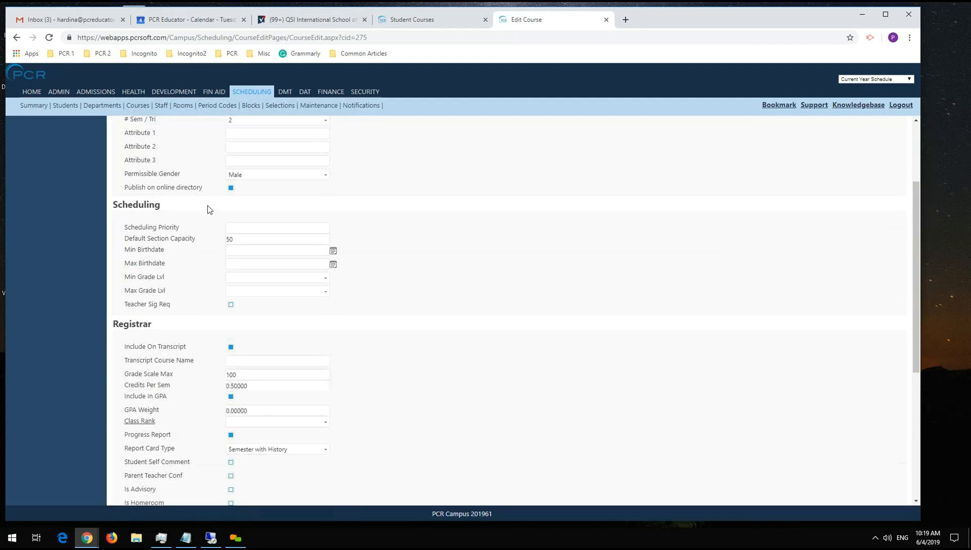
scroll(235, 381, up, 3)
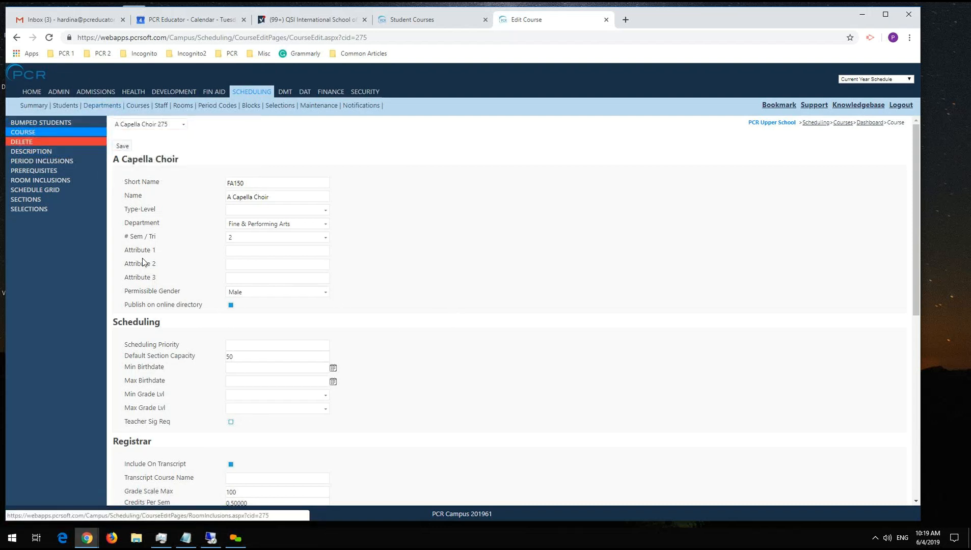
click(140, 109)
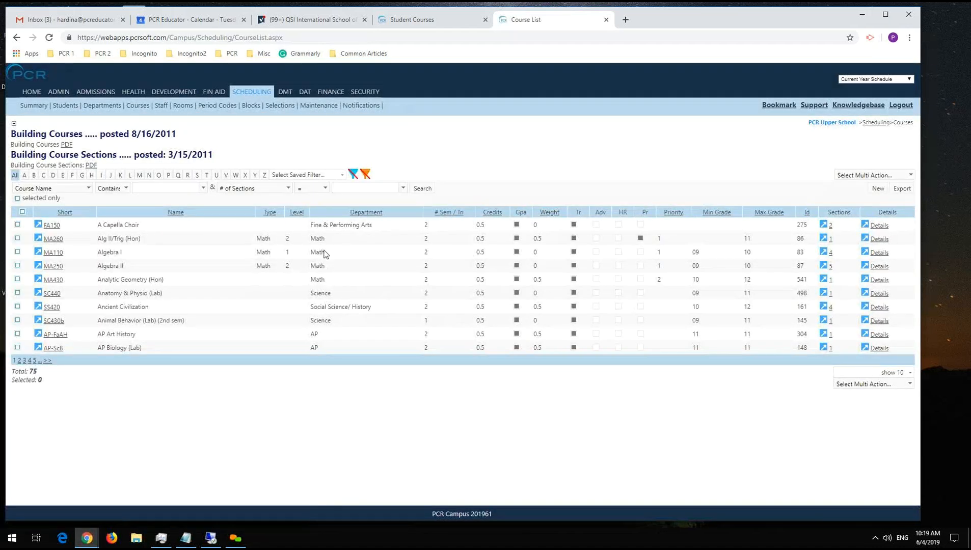
View the Scheduling departments list with its Report Order values, and open the Science department's details.
click(105, 106)
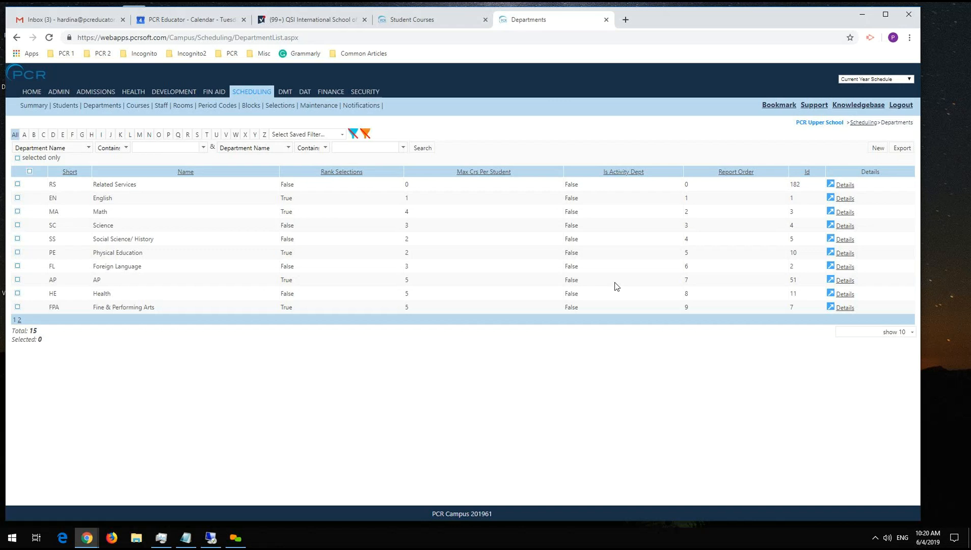
double_click(686, 184)
double_click(686, 198)
click(846, 227)
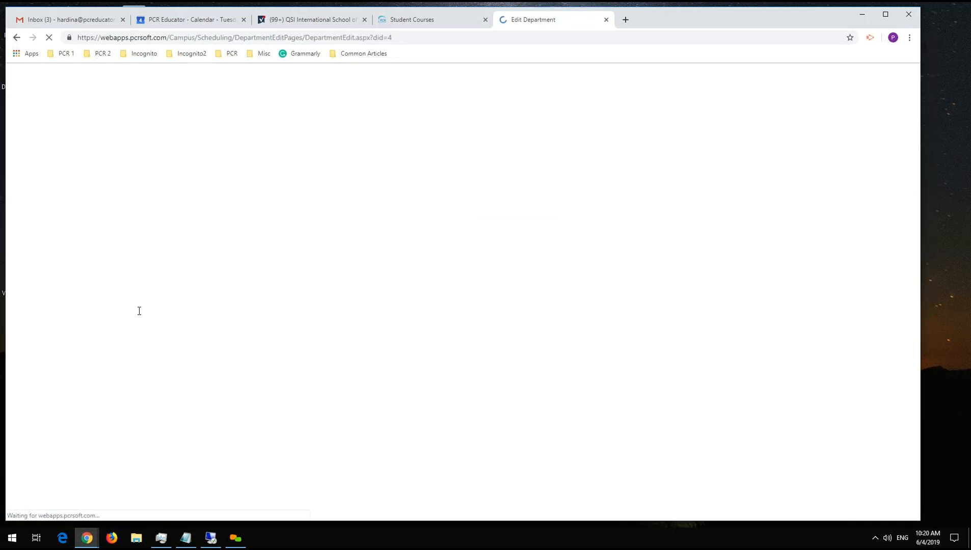
View the department report order page, highlight the Co-Curricular department, and return to the Science department's edit page.
click(52, 144)
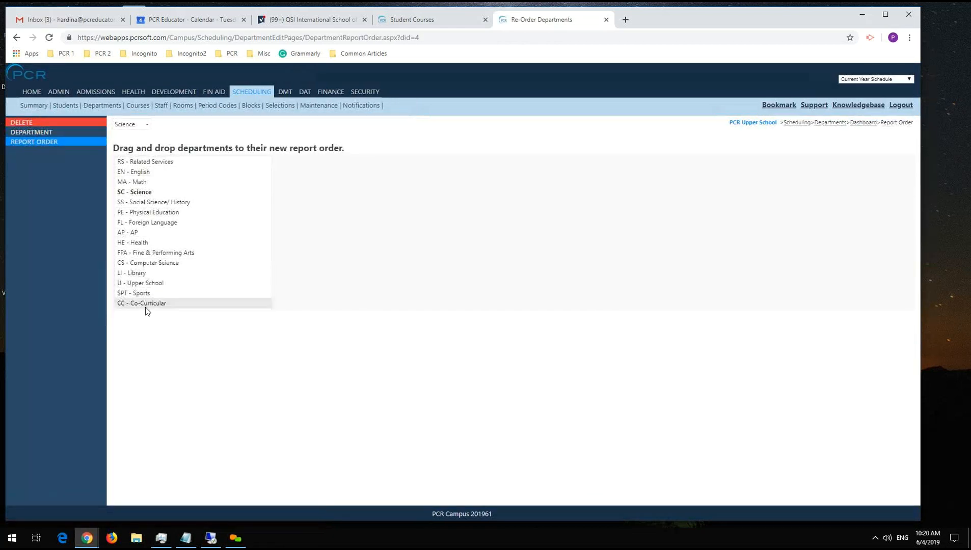
mouse_move(145, 306)
mouse_down()
mouse_move(157, 296)
mouse_move(145, 268)
mouse_move(152, 158)
mouse_move(145, 308)
mouse_move(149, 219)
mouse_move(158, 313)
mouse_up()
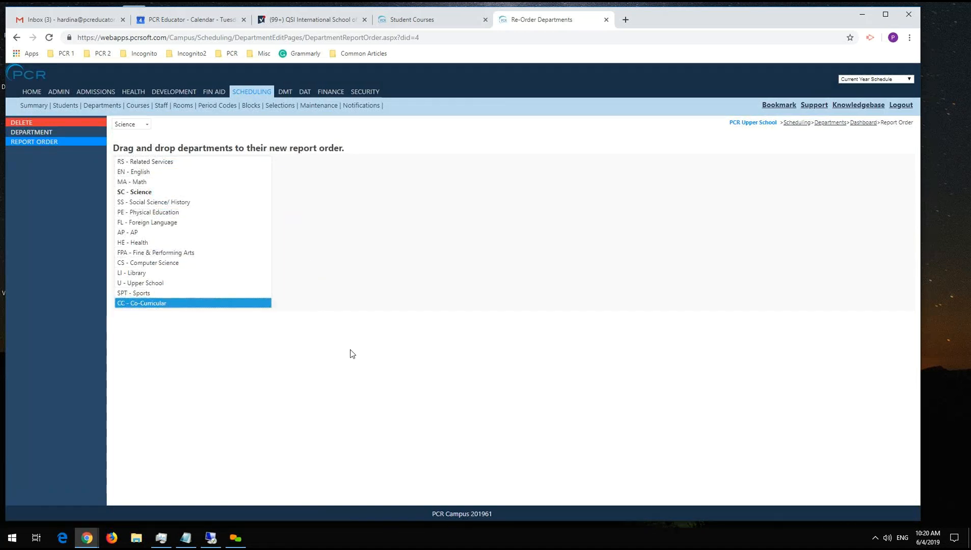
click(55, 133)
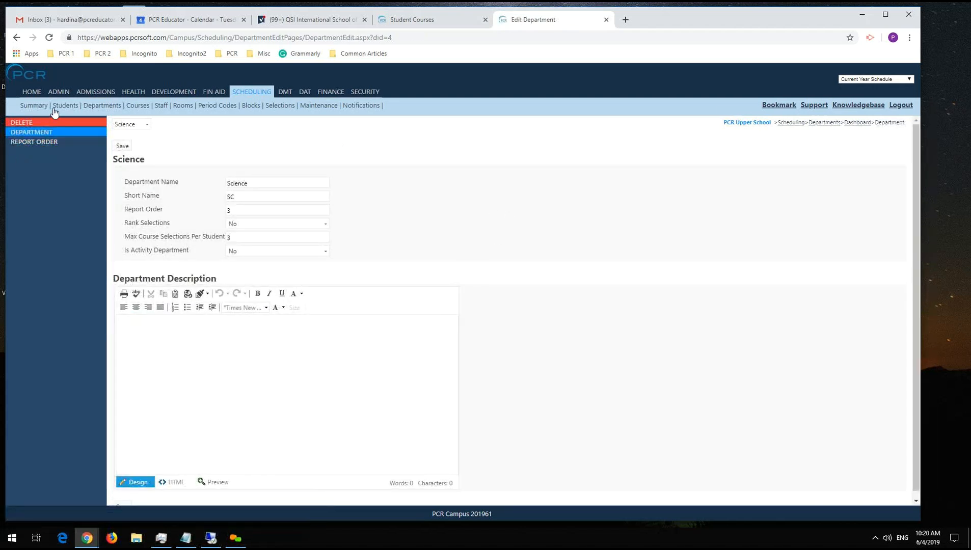
Open the A Capella Choir course's details and examine its Registrar settings, especially Is Advisory and Is Homeroom.
click(138, 106)
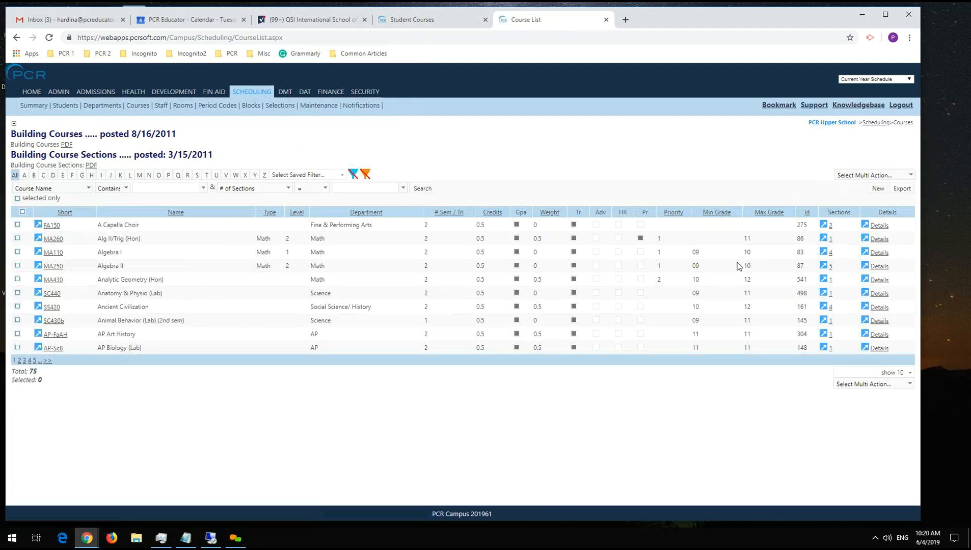
click(876, 226)
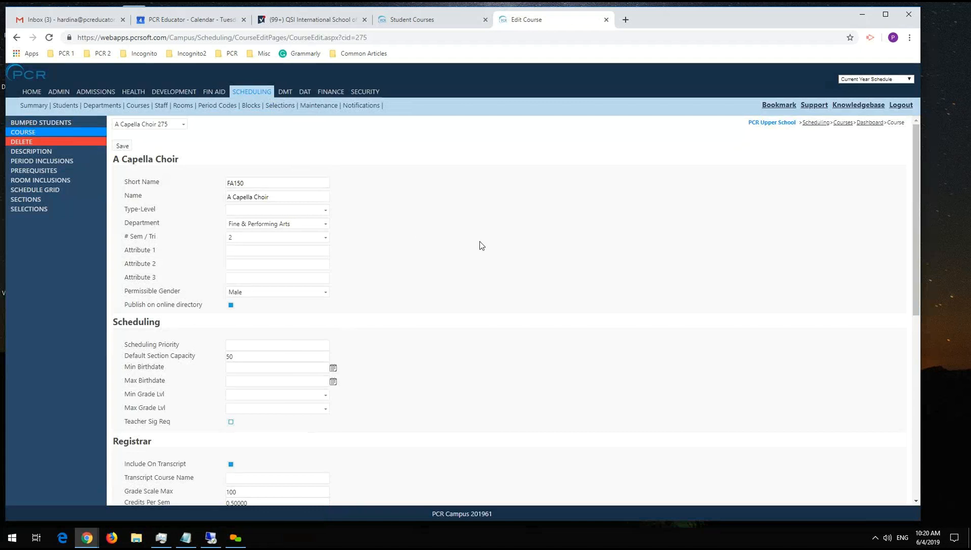
scroll(481, 246, down, 3)
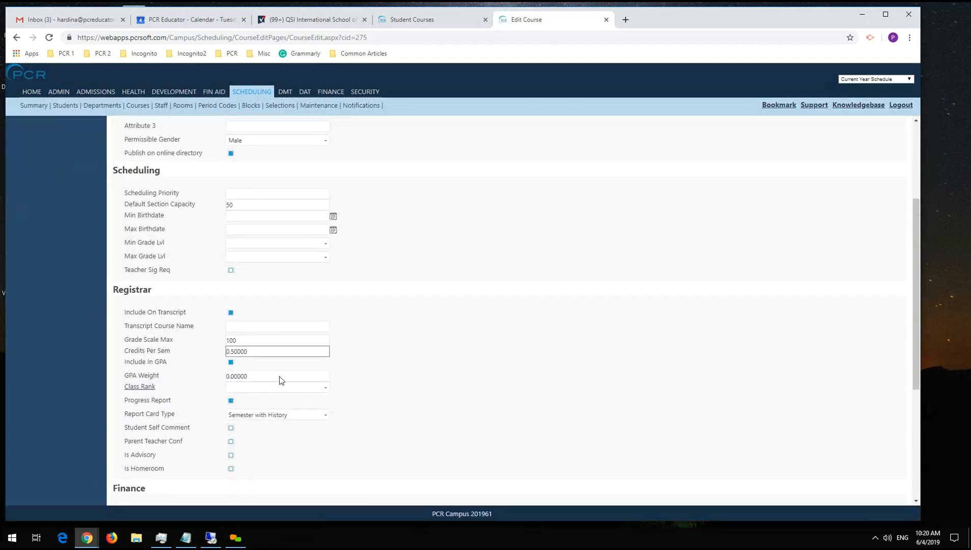
scroll(300, 383, down, 1)
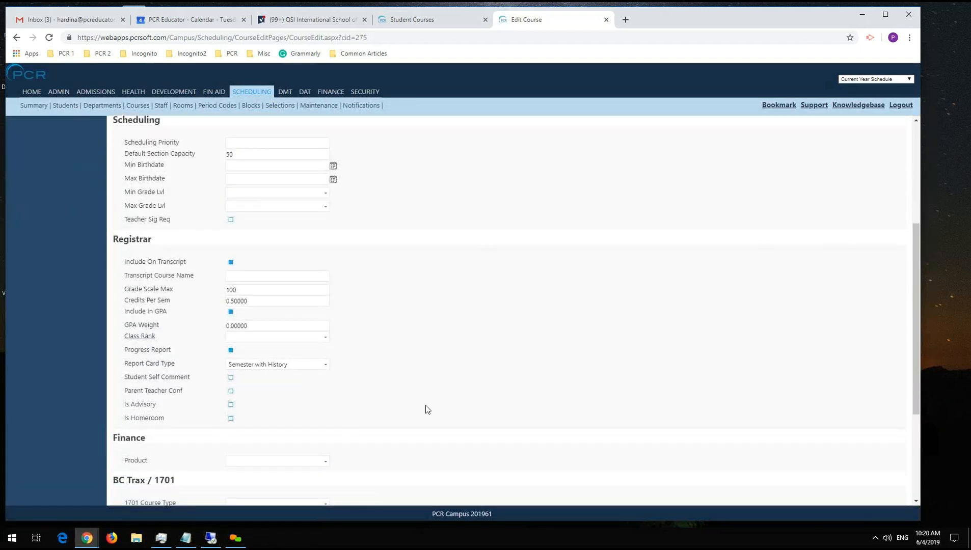
drag(123, 403, 195, 429)
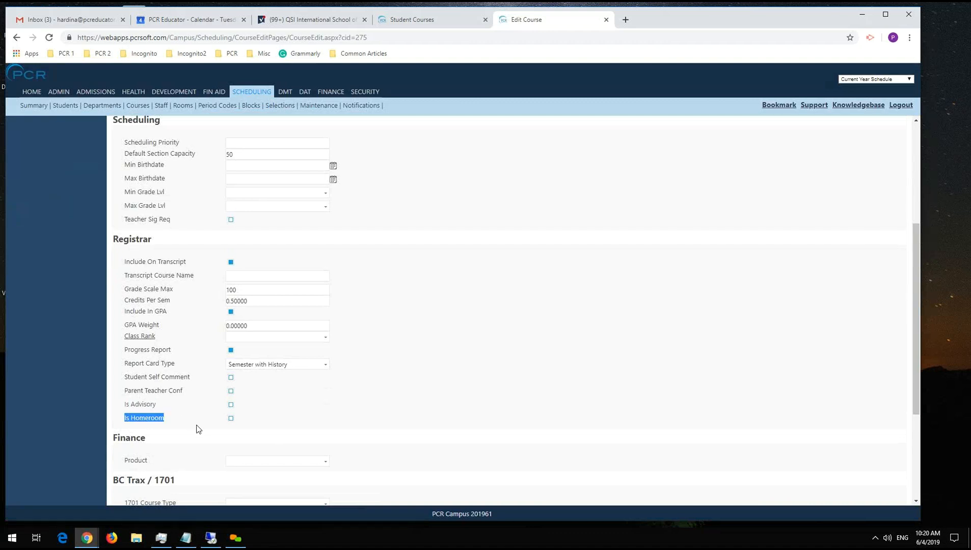
click(128, 402)
Open the selected student's record from the Scheduling student list and view the student's conflicts list.
click(66, 105)
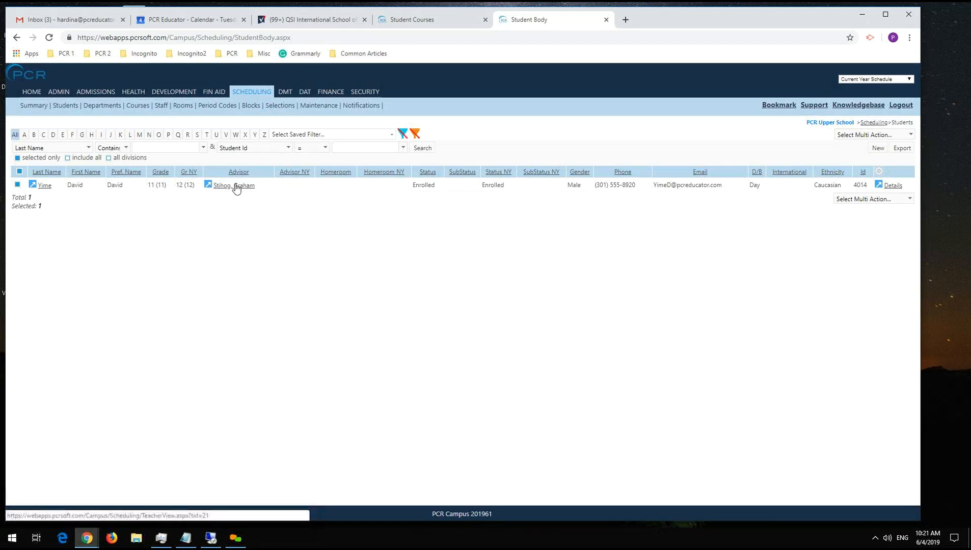
click(893, 185)
click(64, 133)
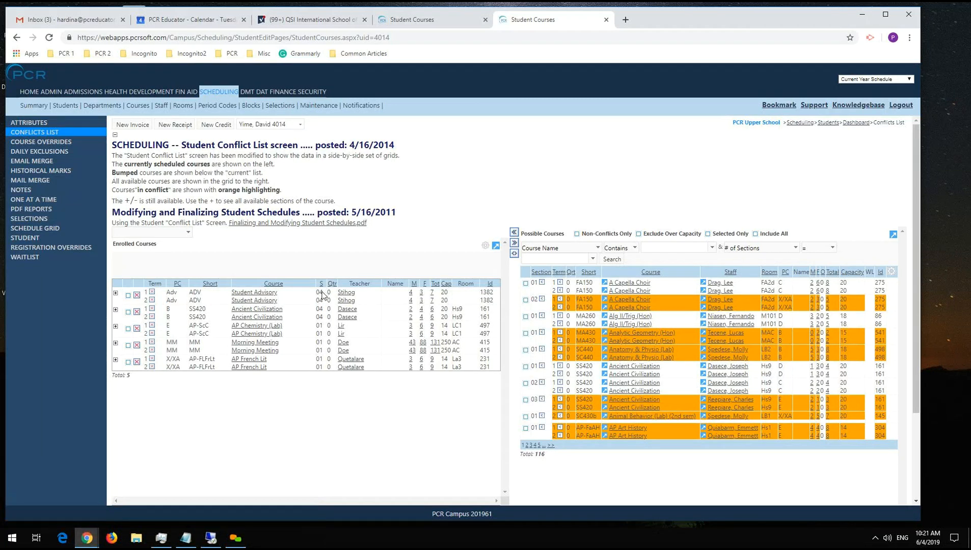
Open the Student Advisory course from the student's enrolled courses and examine the Is Advisory setting on its edit page.
click(253, 298)
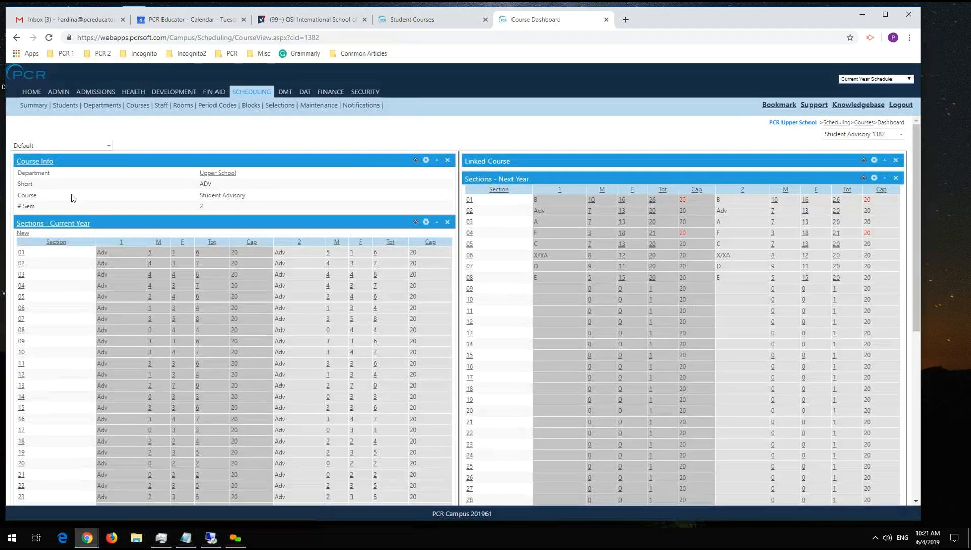
click(35, 161)
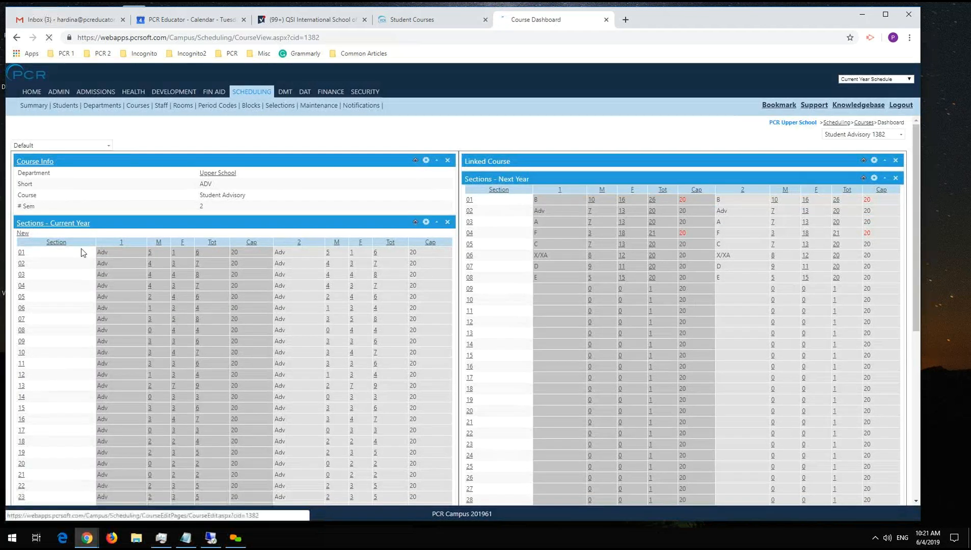
scroll(422, 210, down, 7)
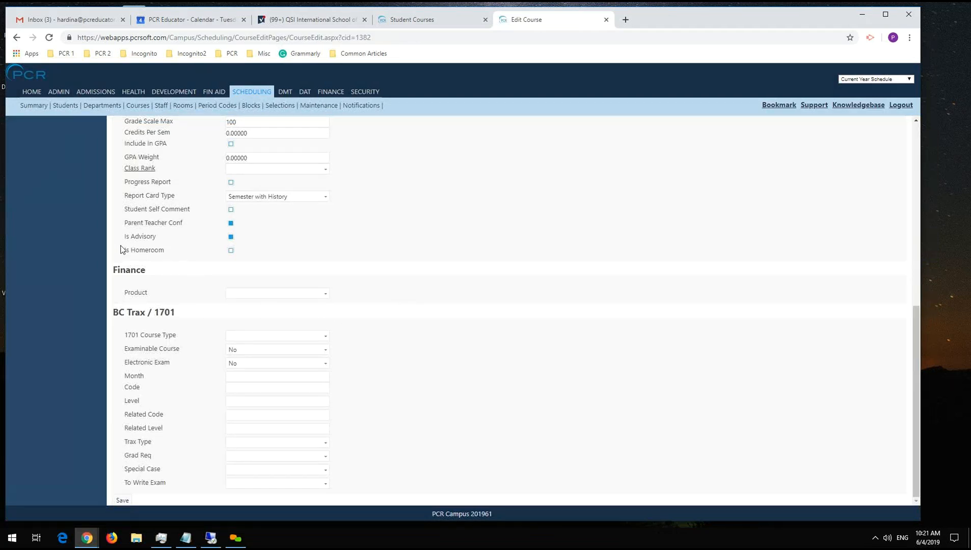
scroll(411, 225, up, 7)
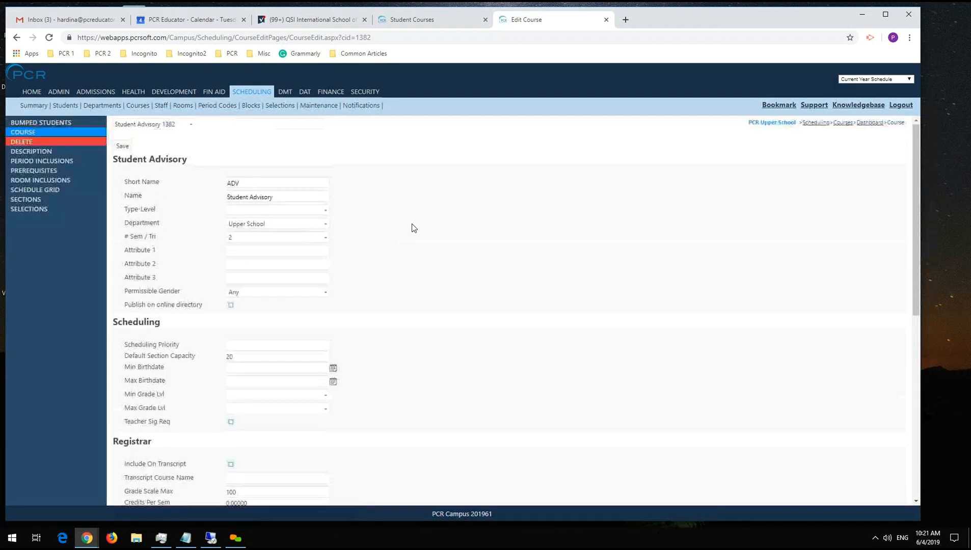
Return to the Student Advisory course dashboard, look over its sections, and open current-year section 04.
click(868, 123)
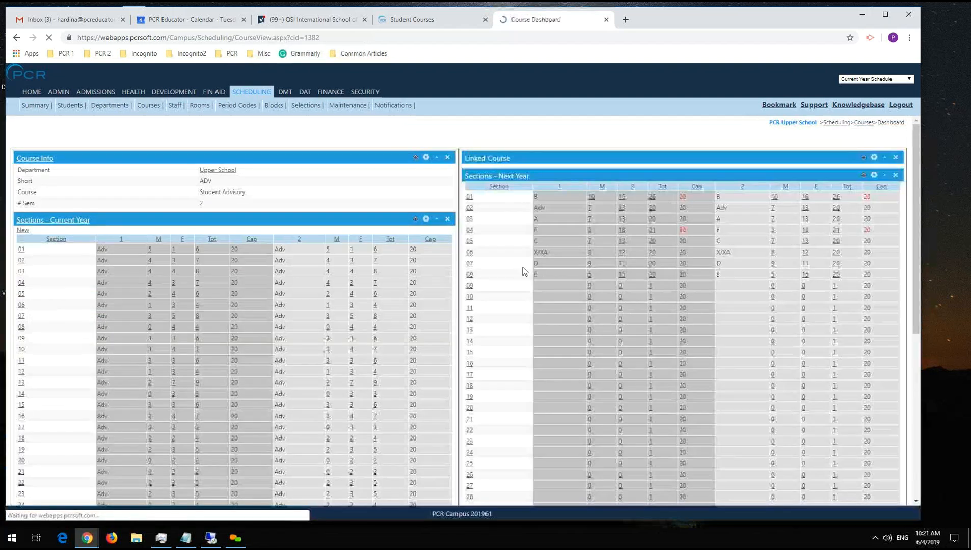
scroll(332, 318, down, 3)
scroll(331, 318, up, 3)
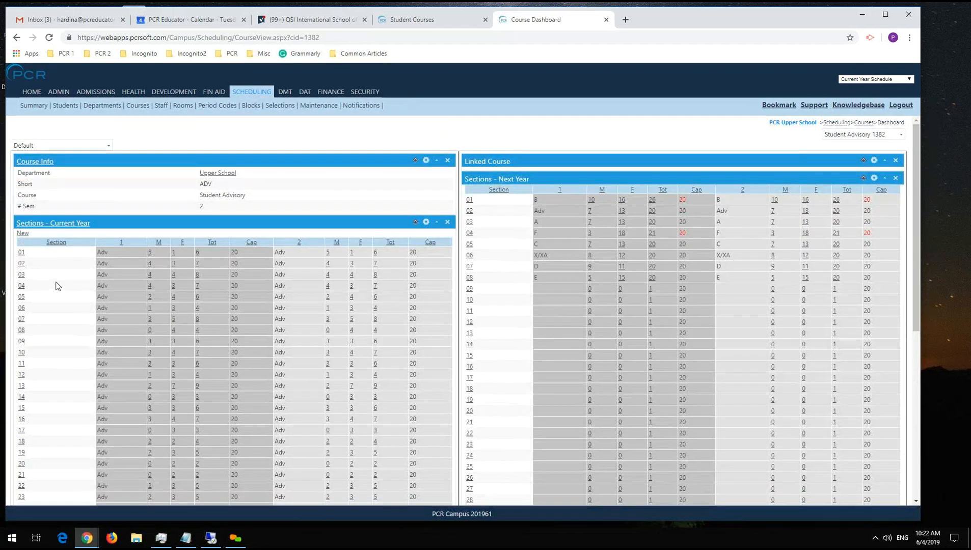
click(21, 286)
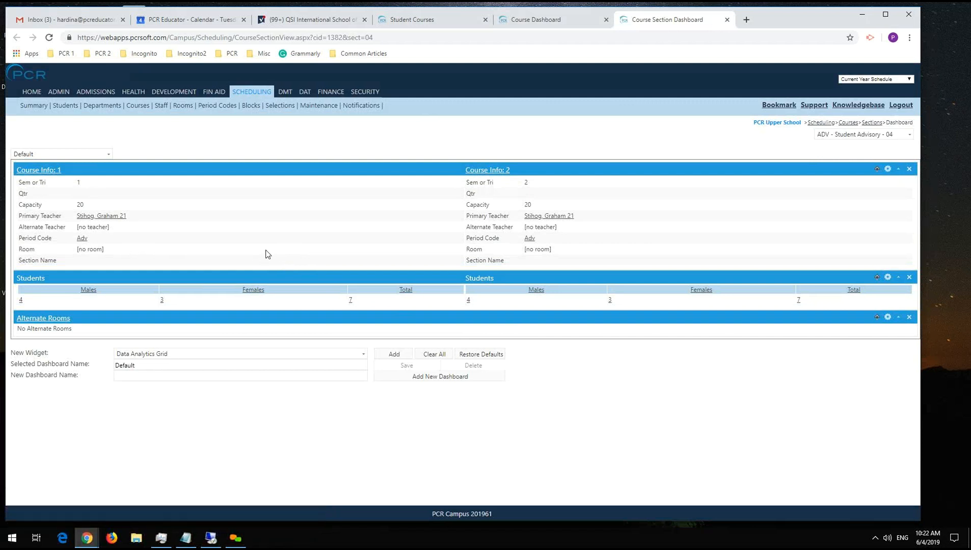
Open the Ancient Civilization course from the course list and view sections 01 and 04, including section 04's edit page.
click(138, 106)
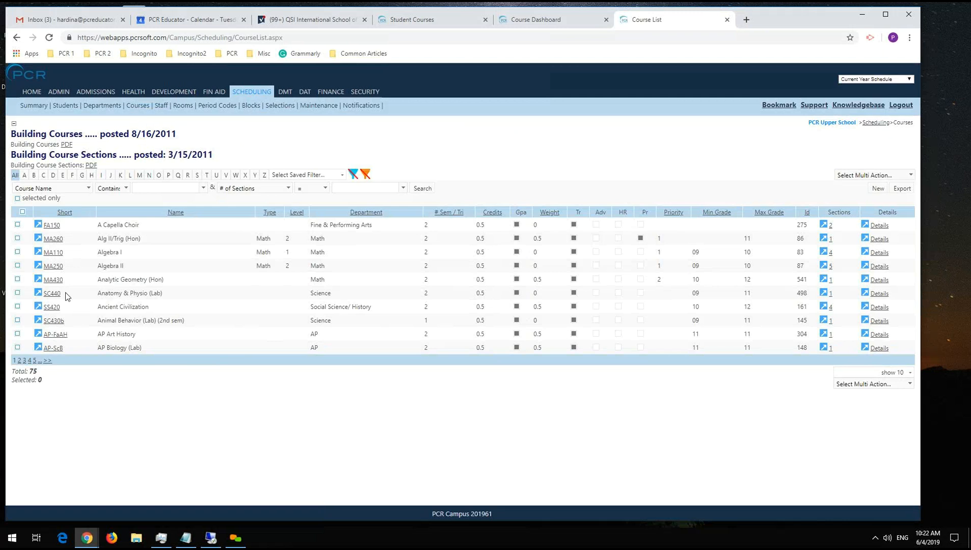
click(57, 308)
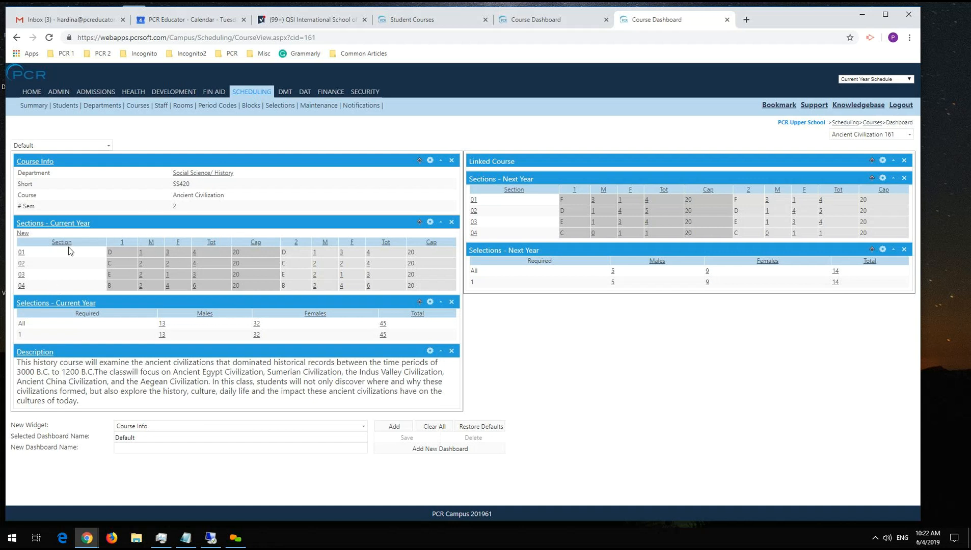
click(22, 252)
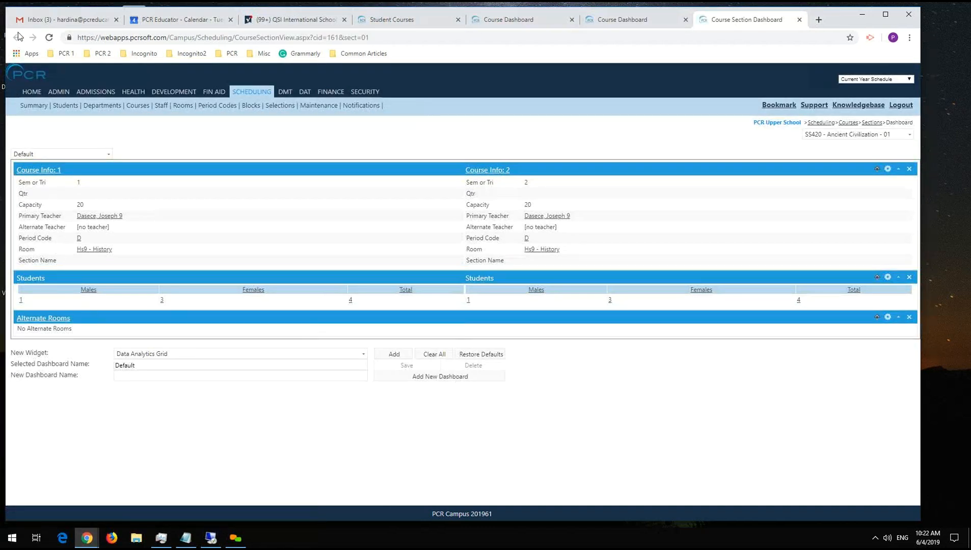
click(799, 19)
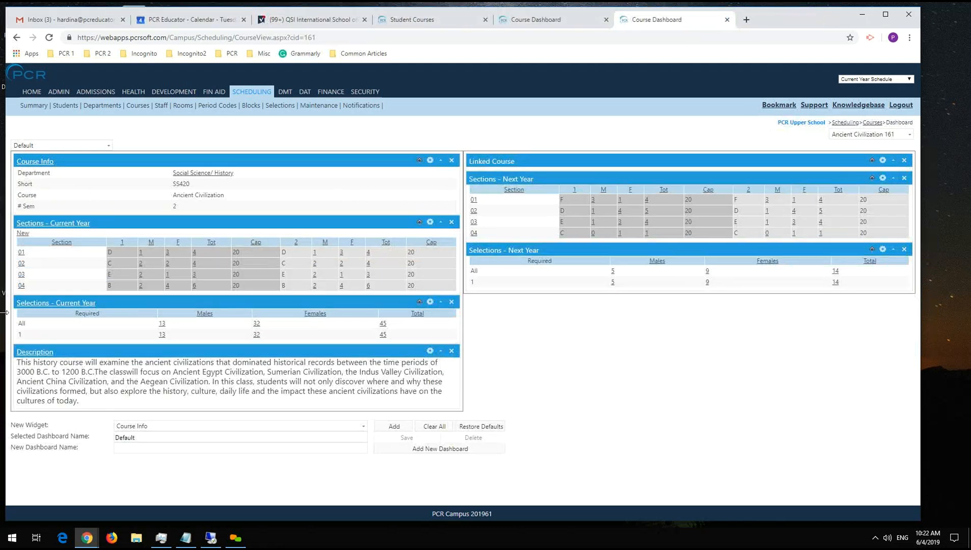
click(21, 287)
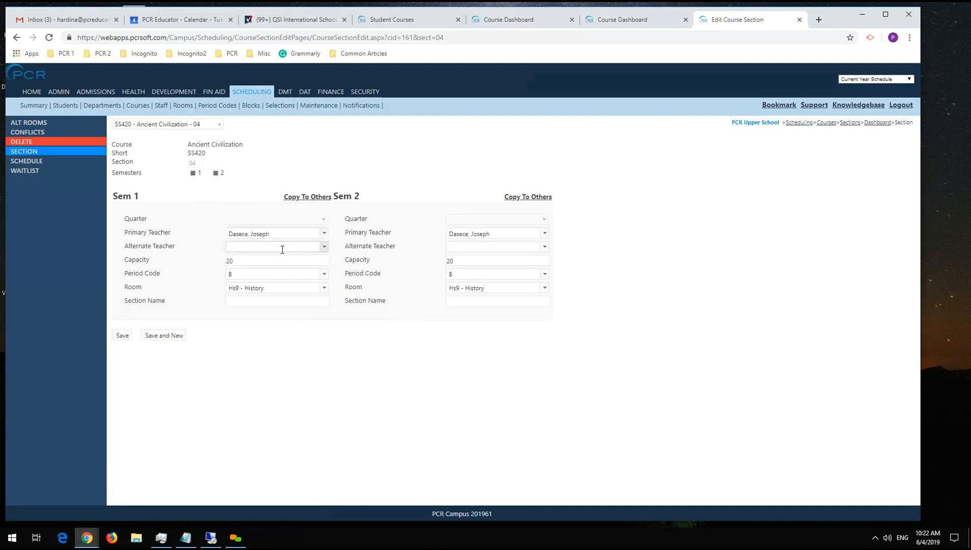
click(471, 260)
View the Blocks list, and filter the Period Codes list to codes containing B.
click(252, 108)
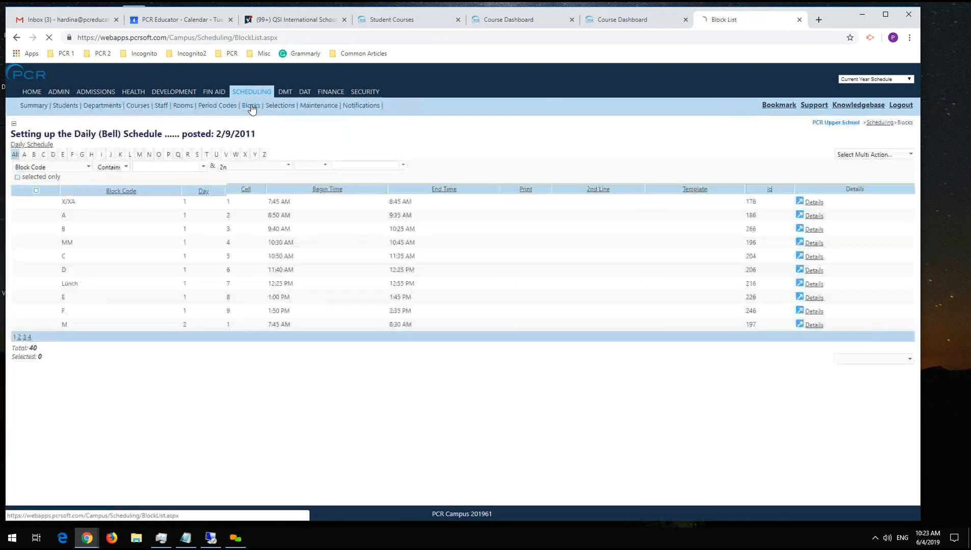
click(218, 106)
click(153, 167)
text(B)
click(422, 167)
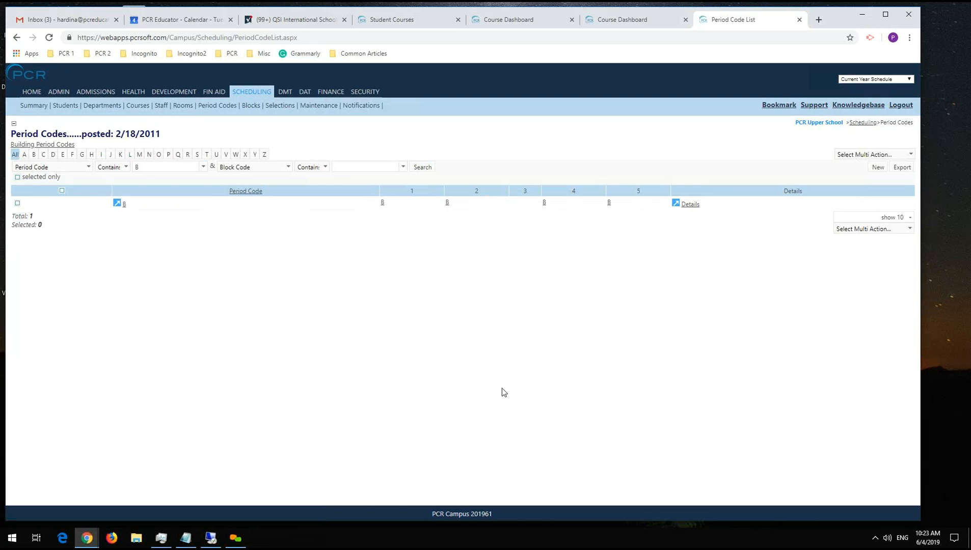
View the June 2019 system calendar and close it.
click(927, 538)
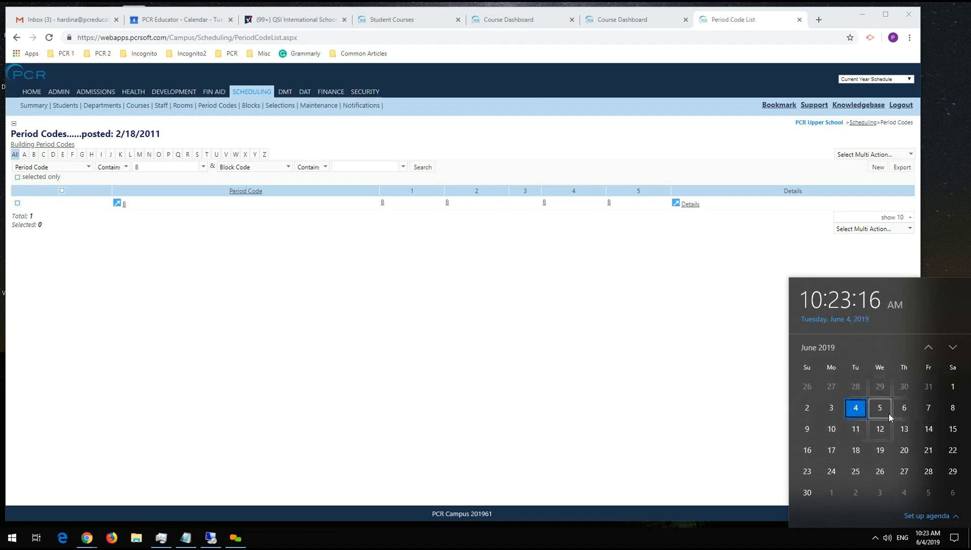
click(376, 381)
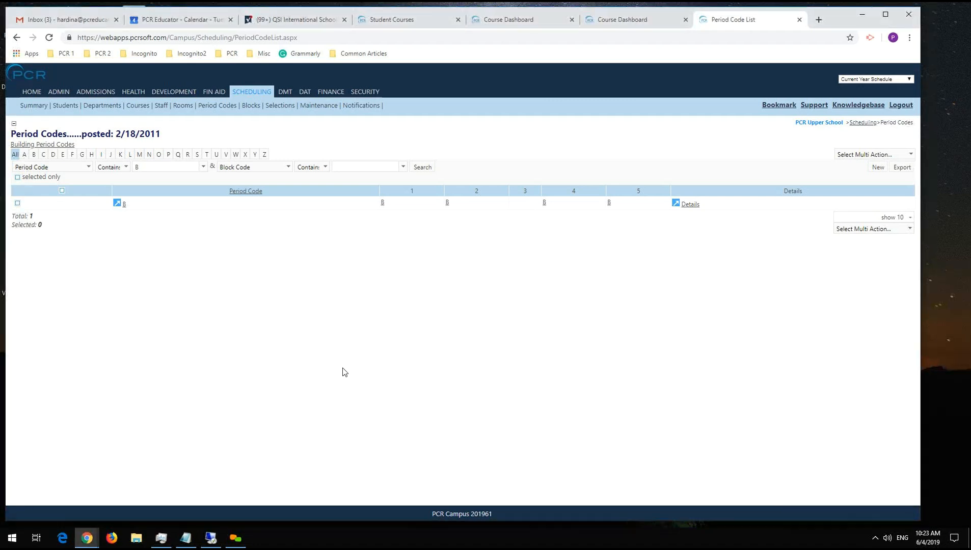
key(alt+Tab)
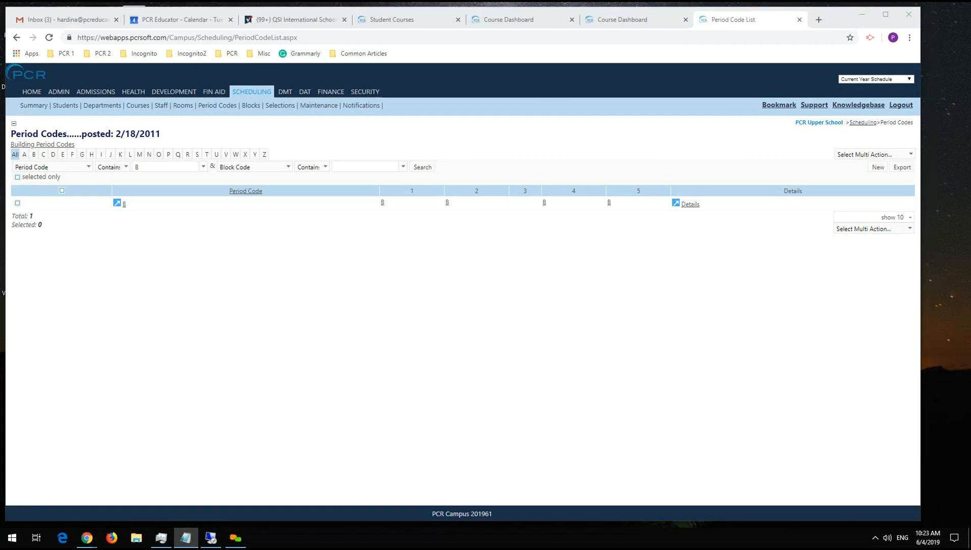
Return to the Scheduling student list, open the selected student's details, and view the conflicts list again.
click(65, 106)
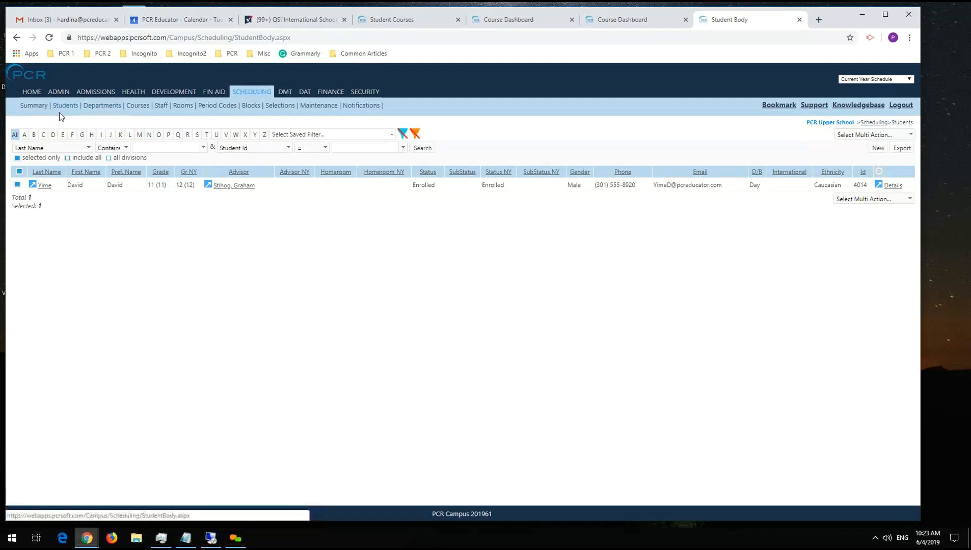
key(alt+Tab)
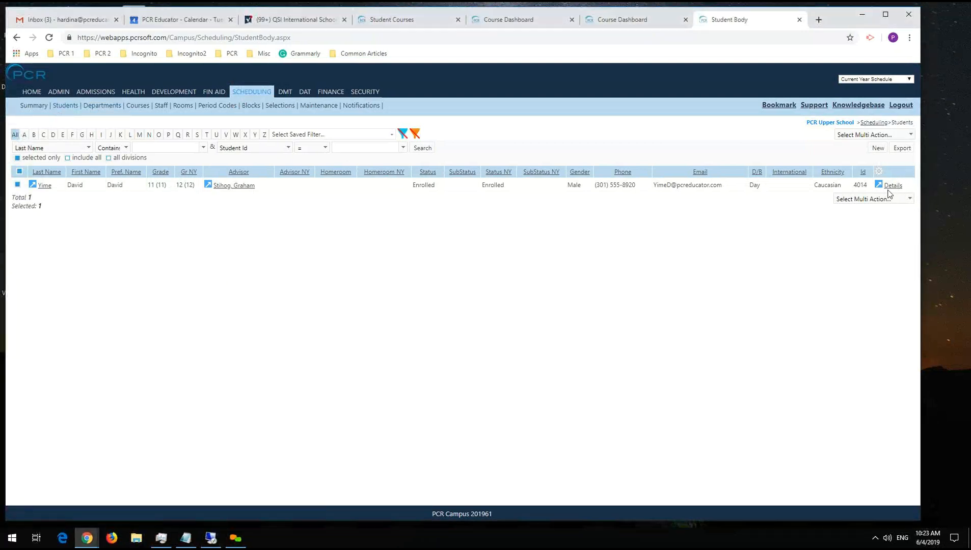
click(891, 185)
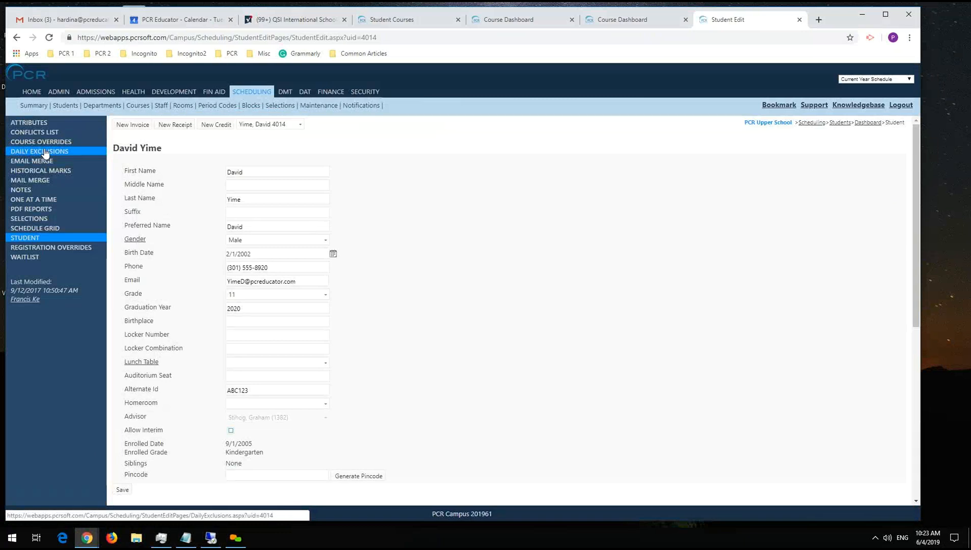
click(49, 133)
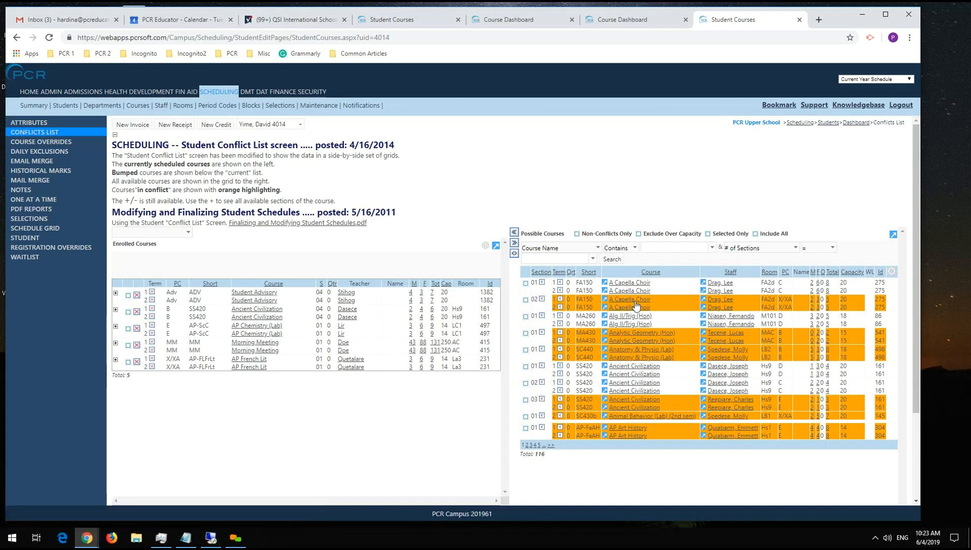
Try adding A Capella Choir section 02 to the student's schedule, and expand the enrolled Ancient Civilization course to view its alternative sections.
click(542, 301)
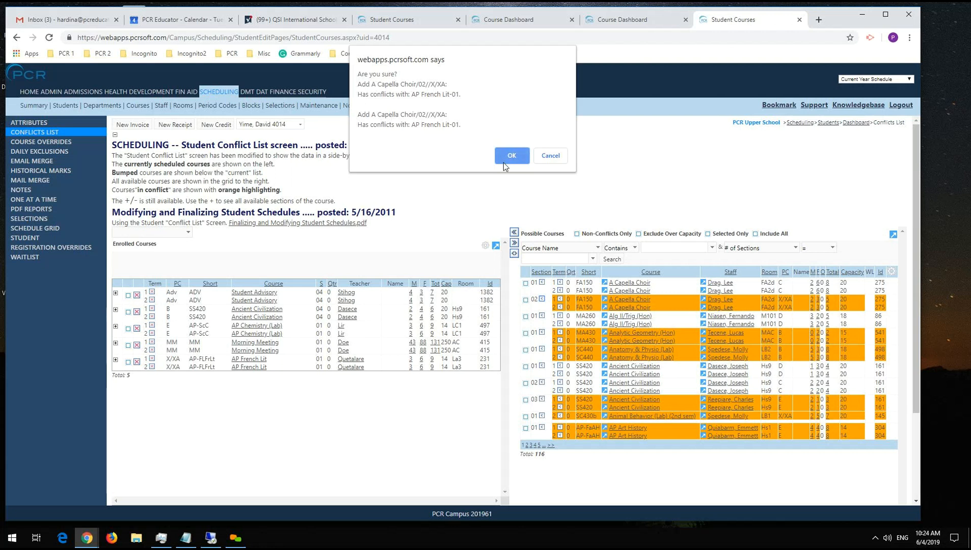
click(551, 160)
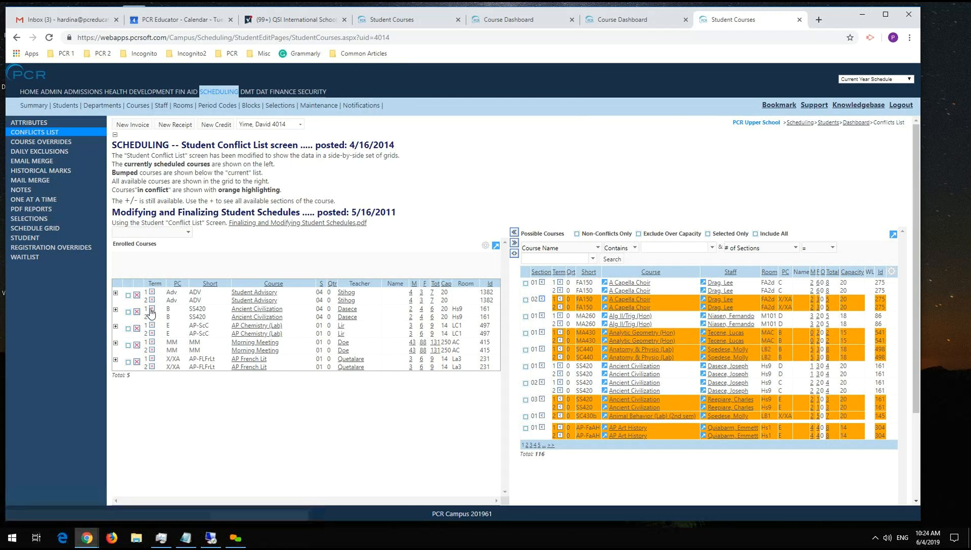
click(116, 309)
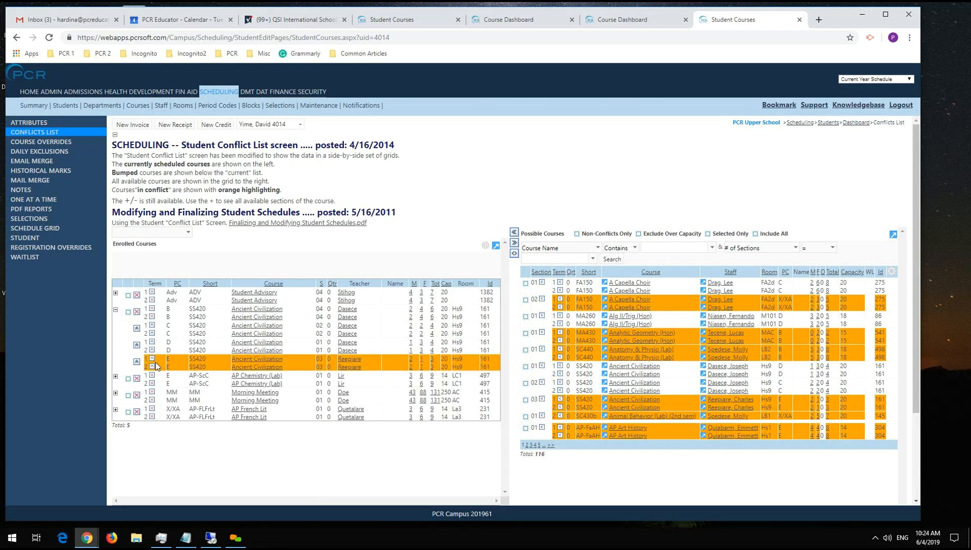
Try adding Ancient Civilization section 03 to the student's schedule, and collapse the course's alternative sections.
click(137, 362)
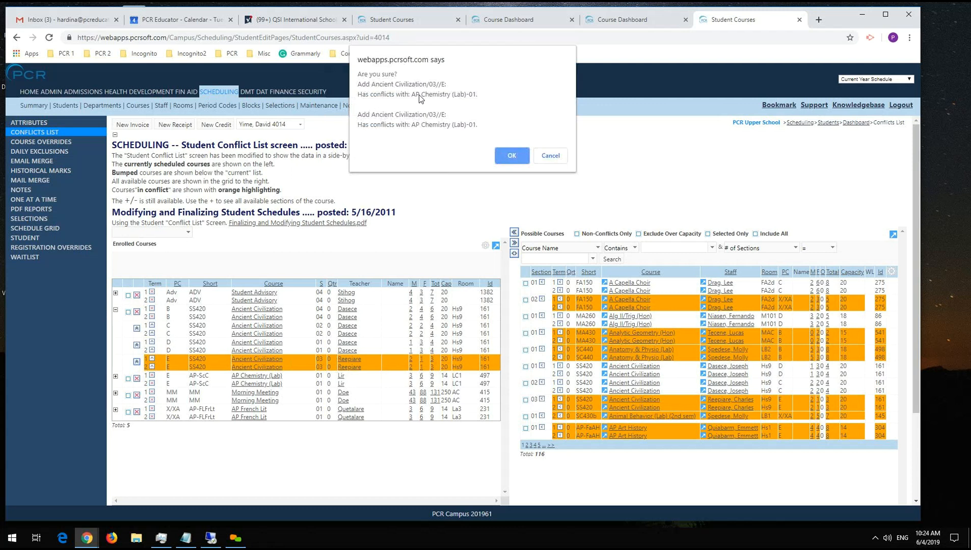
click(550, 155)
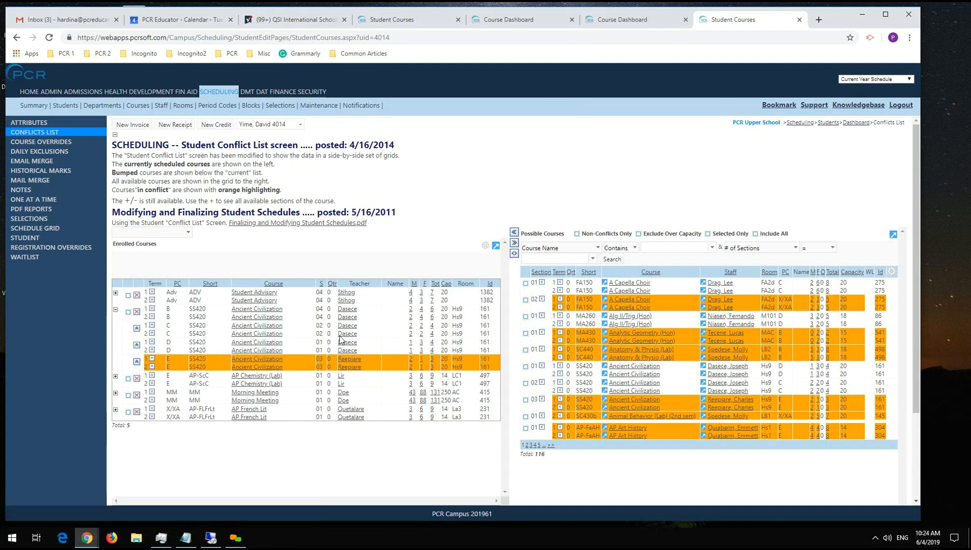
click(116, 310)
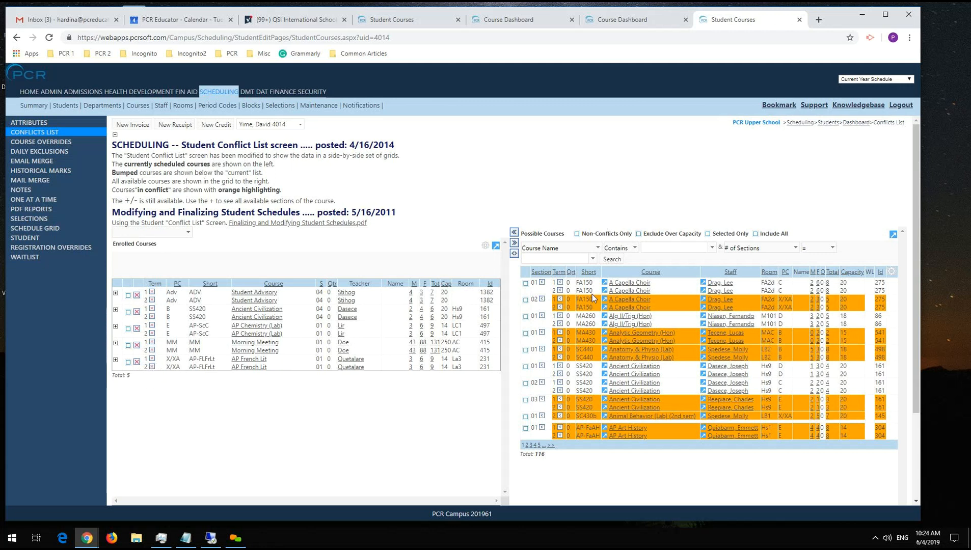
Limit the student's possible courses to non-conflicting ones and look over the filtered list.
click(577, 234)
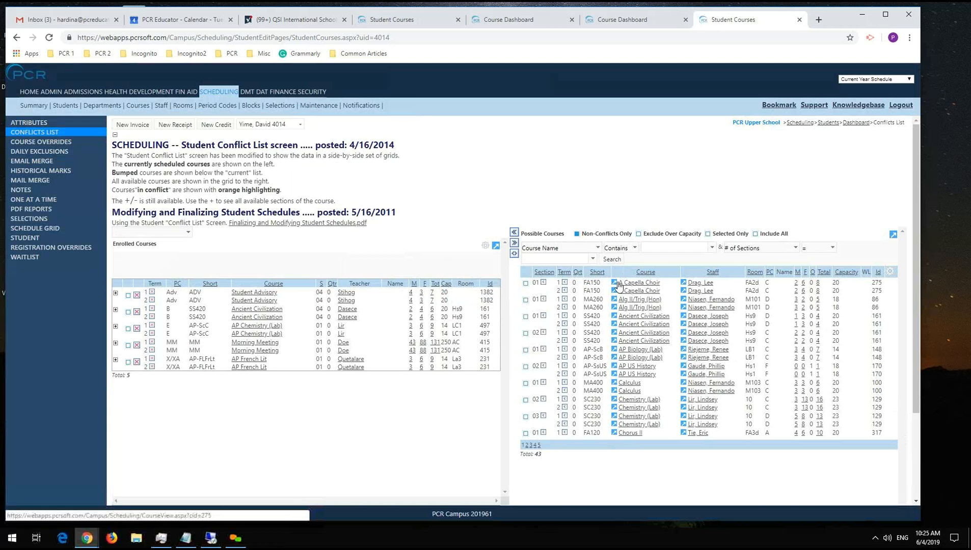
scroll(719, 450, down, 2)
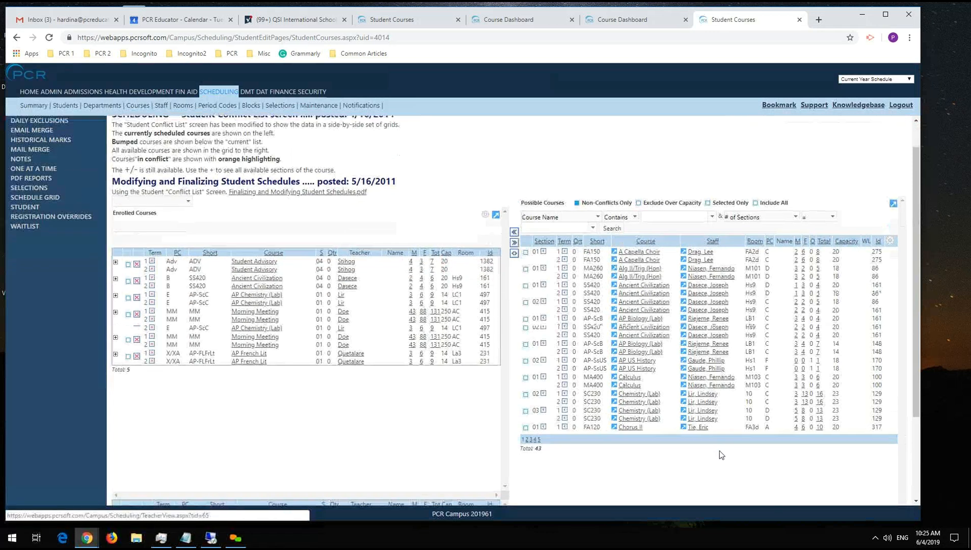
scroll(653, 440, up, 3)
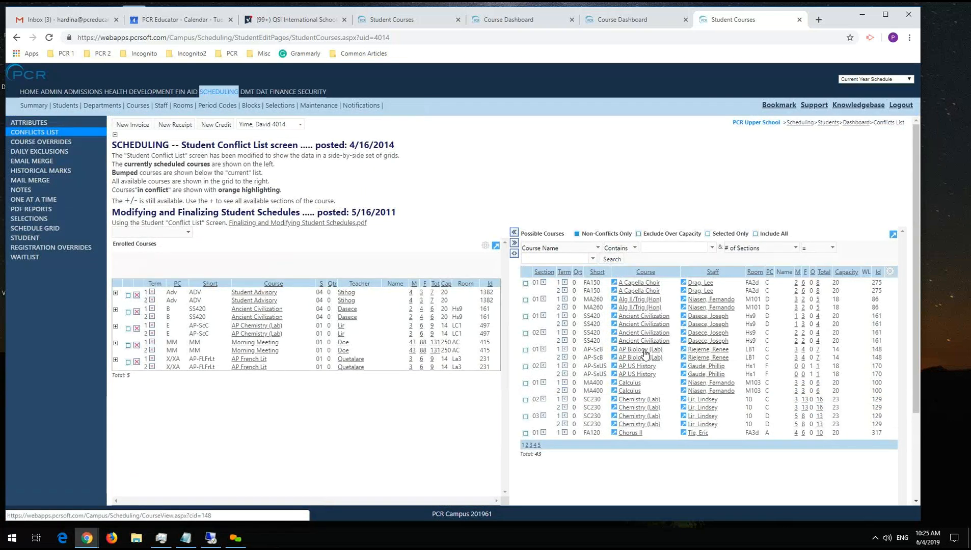
Examine the student's bumped courses below the enrolled ones, including the English III, Physics (Lab) and US History sections.
scroll(641, 314, down, 2)
scroll(640, 315, down, 1)
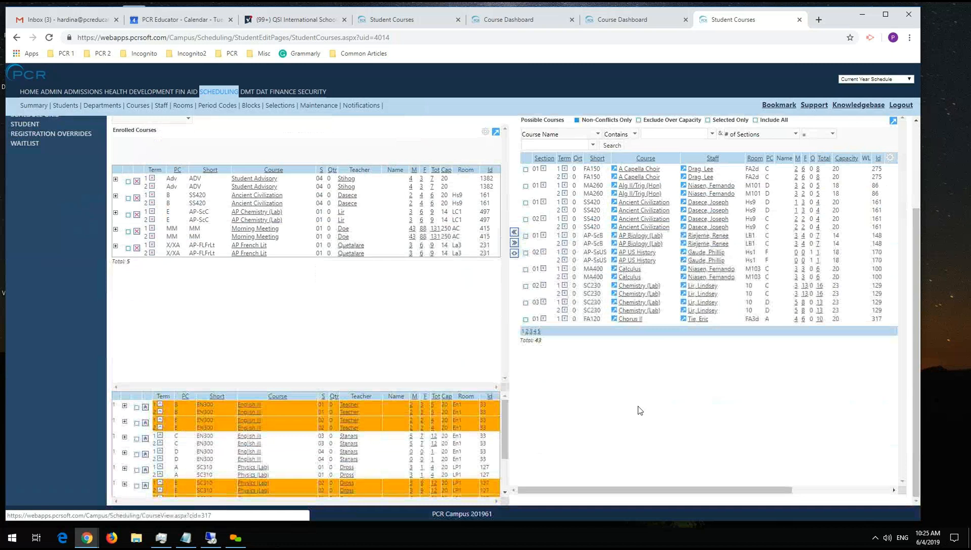
scroll(413, 339, up, 1)
scroll(413, 339, up, 1)
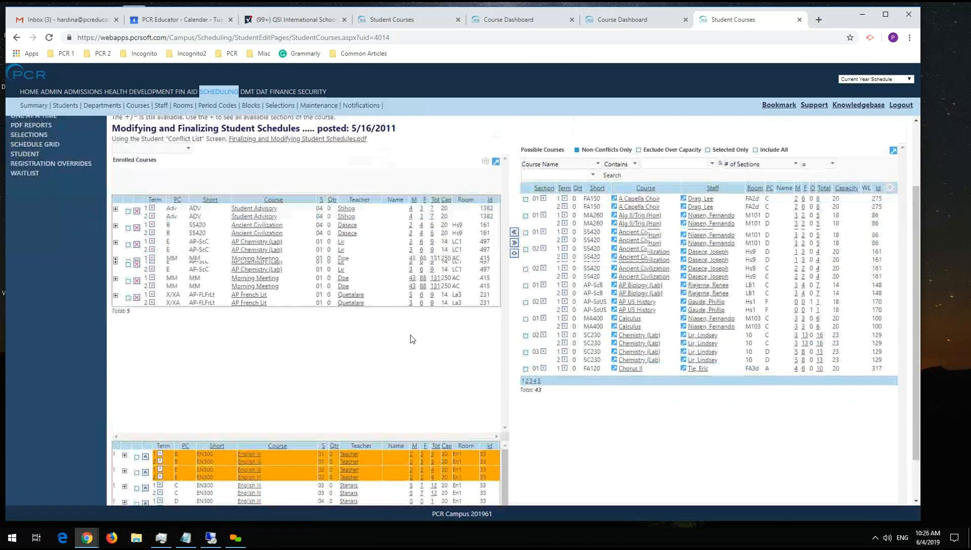
scroll(411, 336, down, 2)
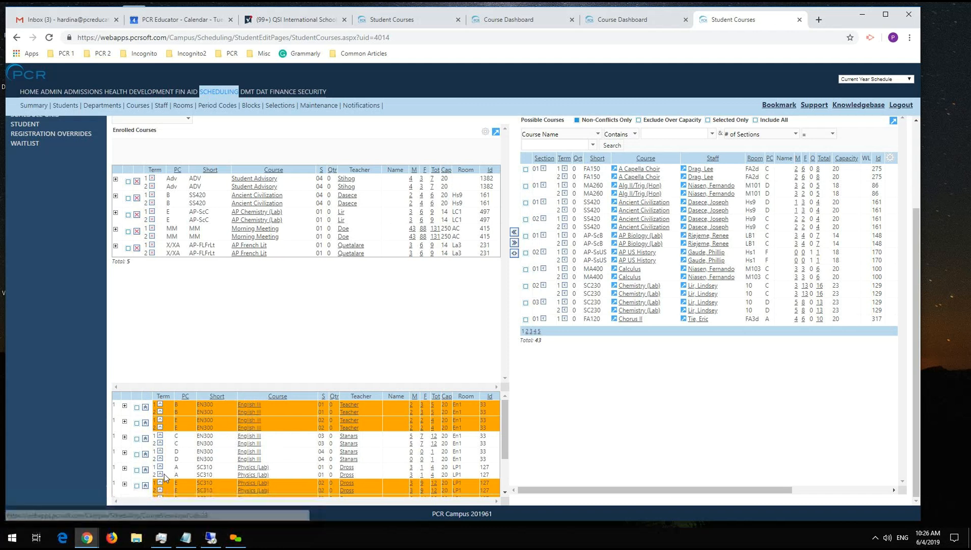
scroll(243, 460, down, 2)
scroll(235, 443, up, 3)
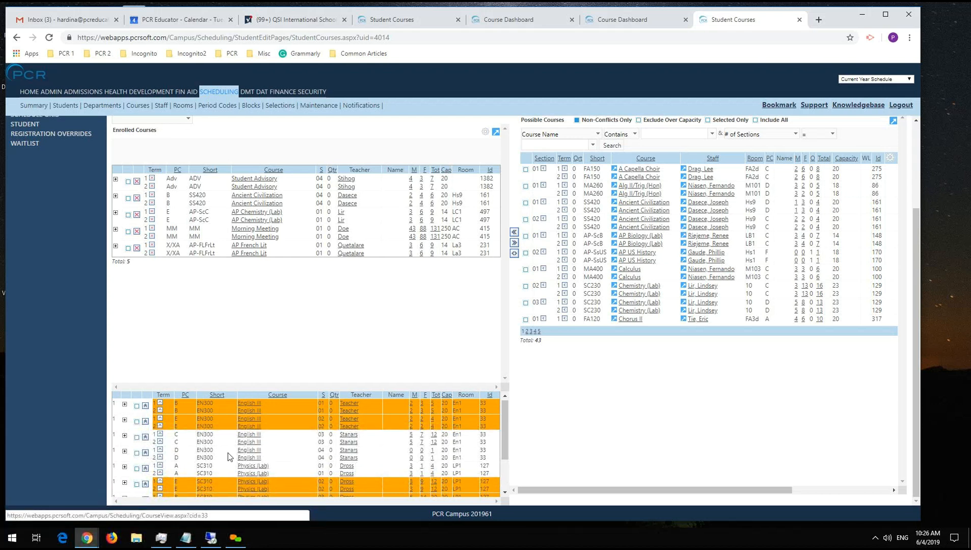
scroll(230, 441, down, 3)
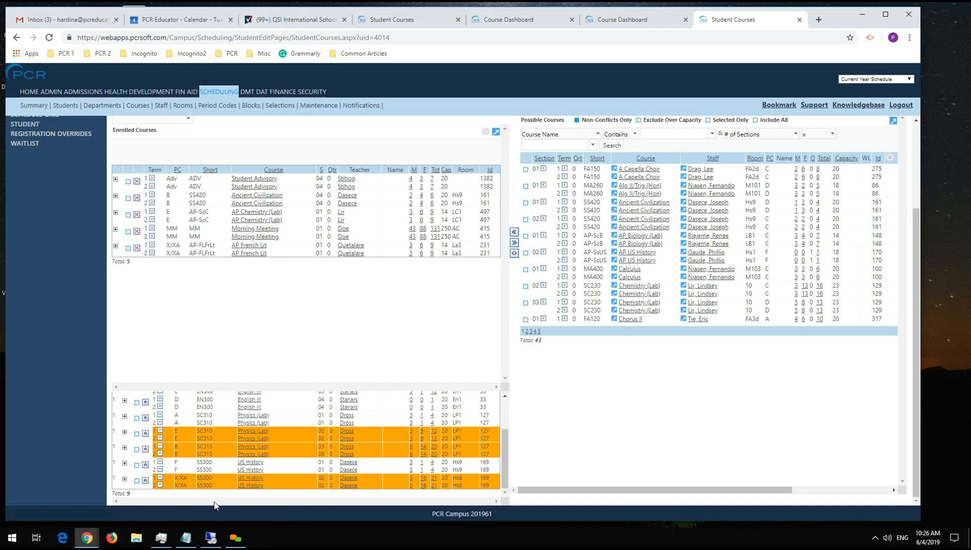
scroll(285, 438, up, 3)
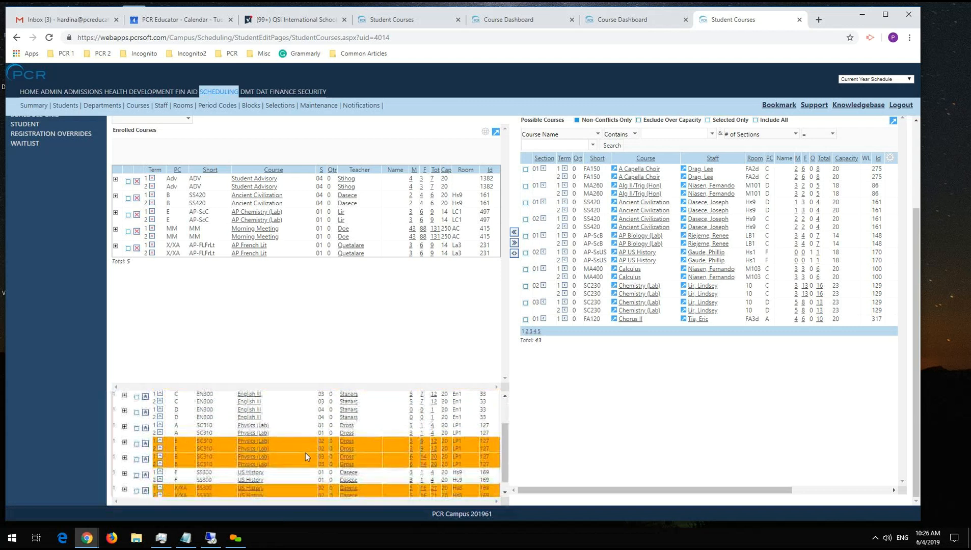
scroll(258, 320, up, 2)
scroll(258, 320, up, 2)
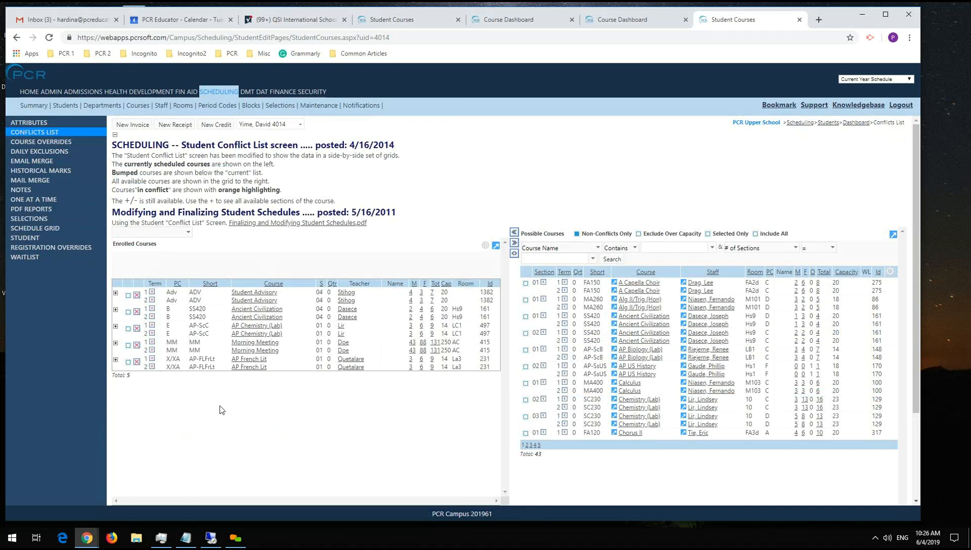
Return to the Scheduling student list and open PDF Reports for the selected student.
click(65, 106)
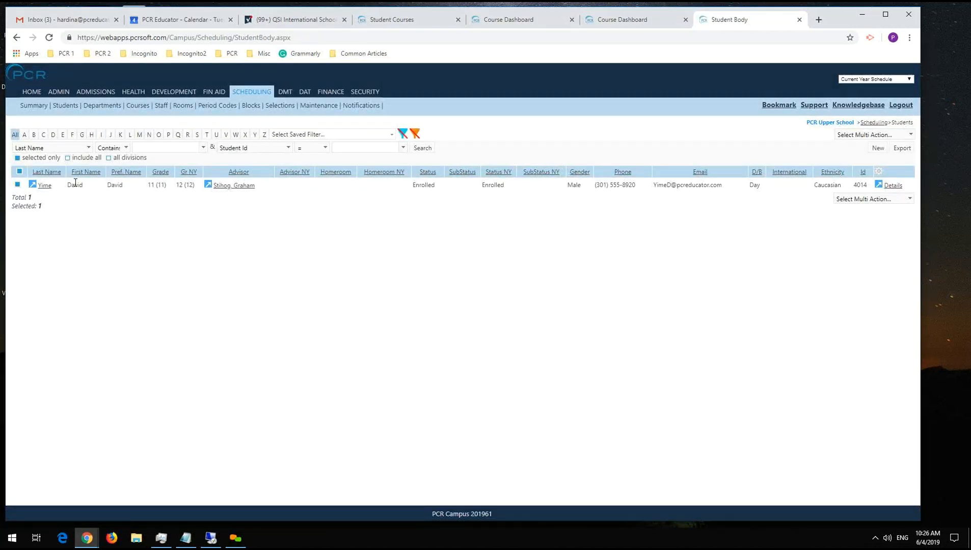
click(886, 198)
scroll(842, 334, down, 5)
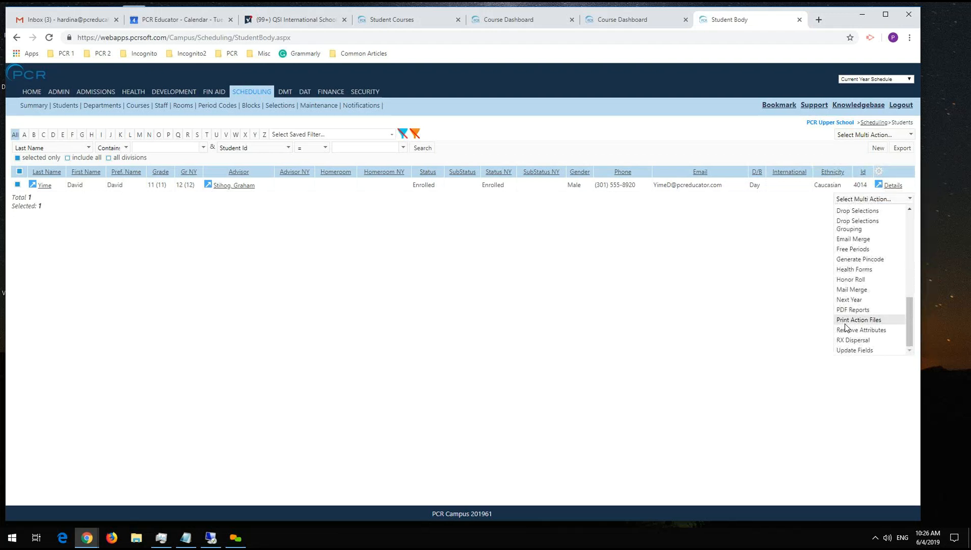
click(855, 315)
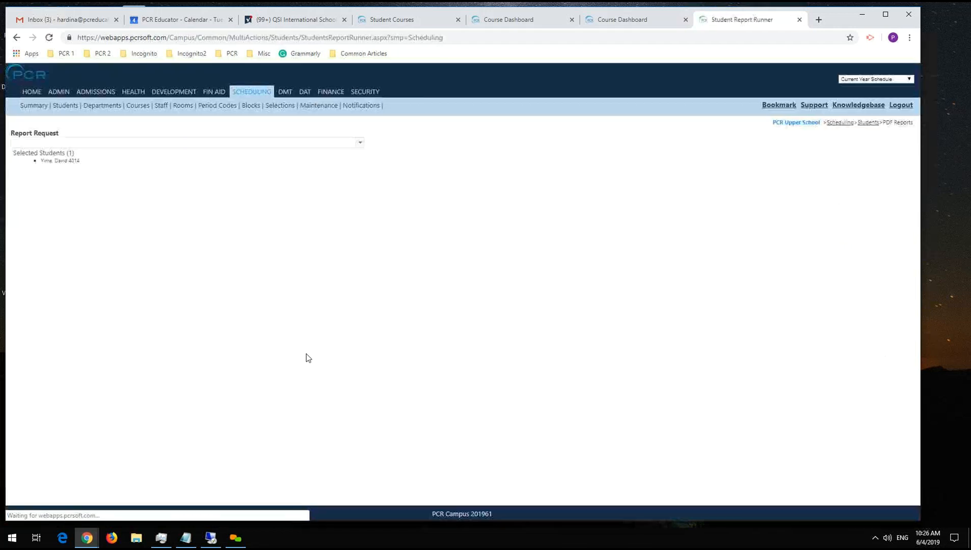
Search the available reports for "Grid" and choose the Schedule - Student - Grid report.
click(53, 142)
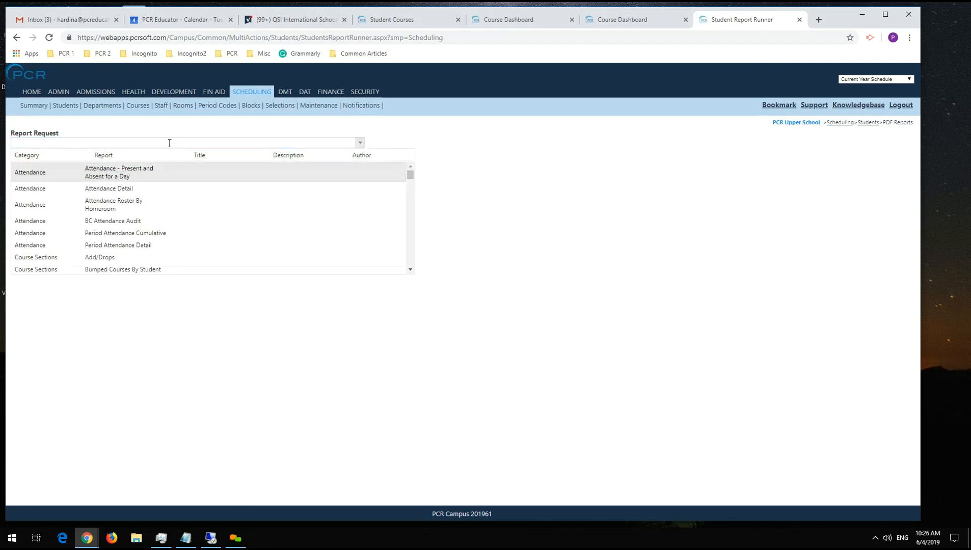
text(Schedule)
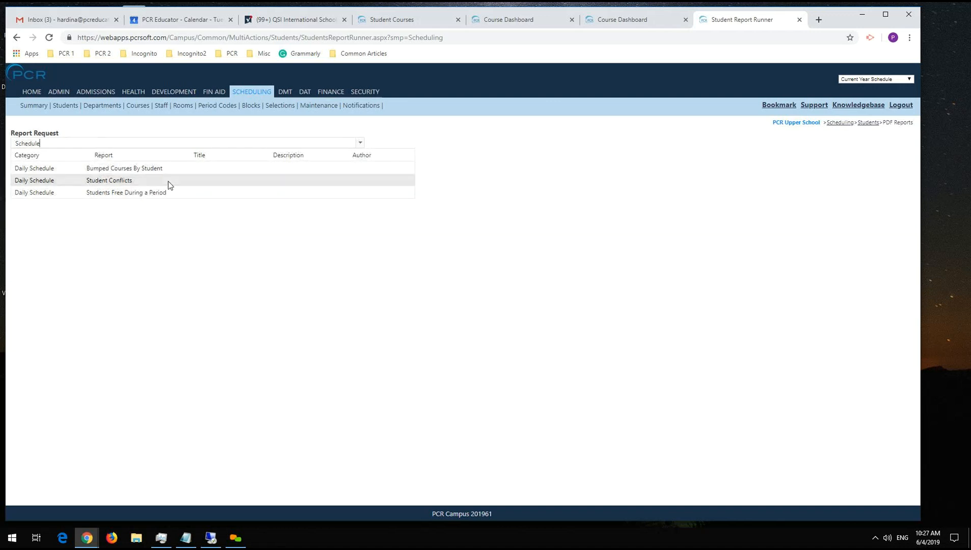
key(ctrl+a)
text(Grid)
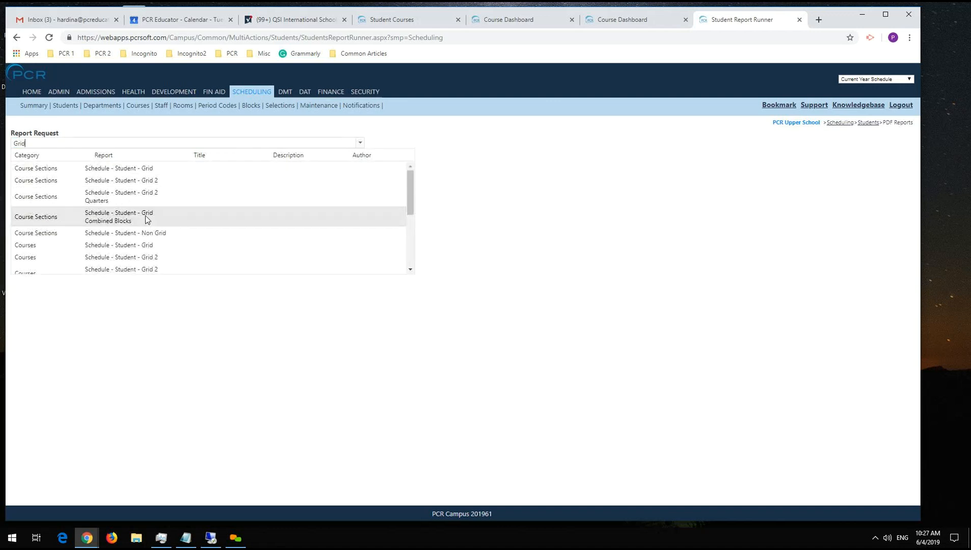
click(122, 171)
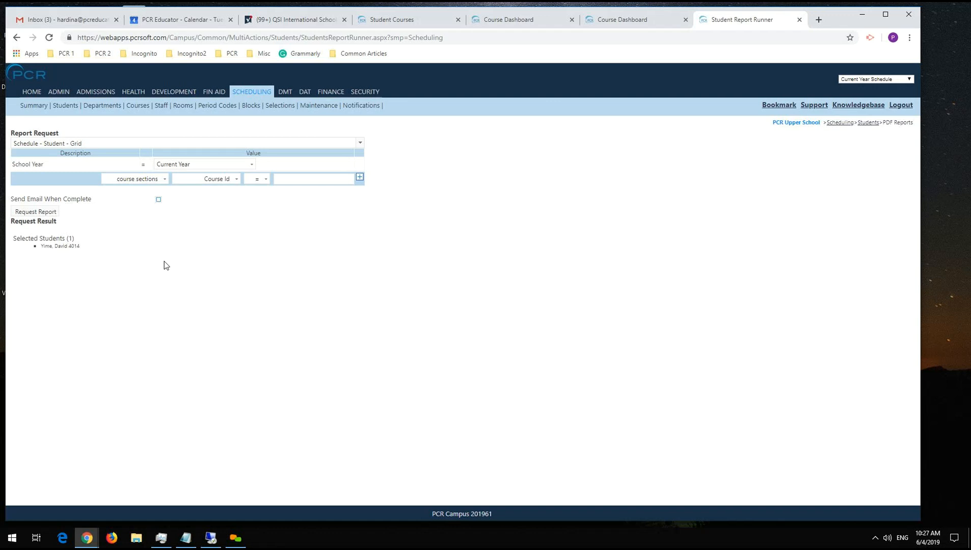
Request and download the student's grid schedule report for the current year, view both semesters in the PDF, and close it.
click(52, 213)
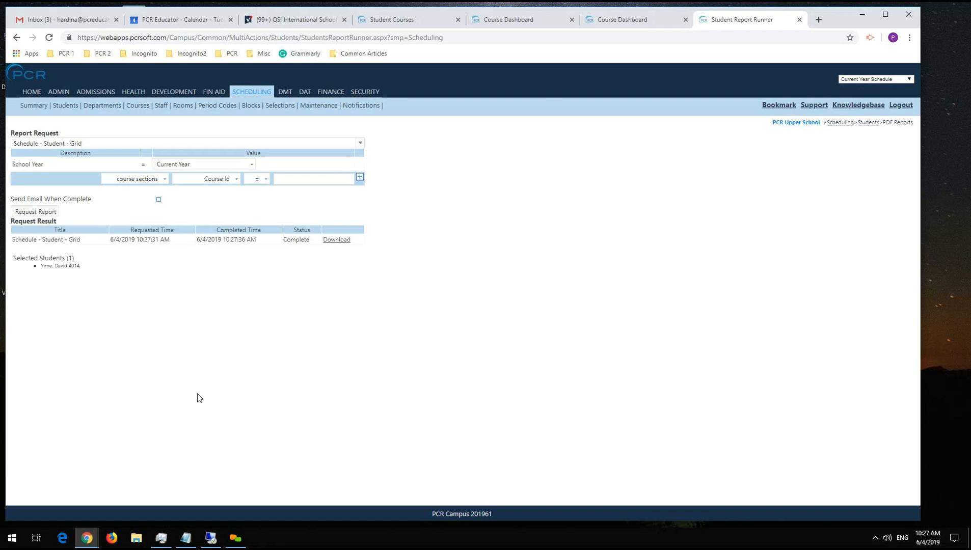
click(337, 241)
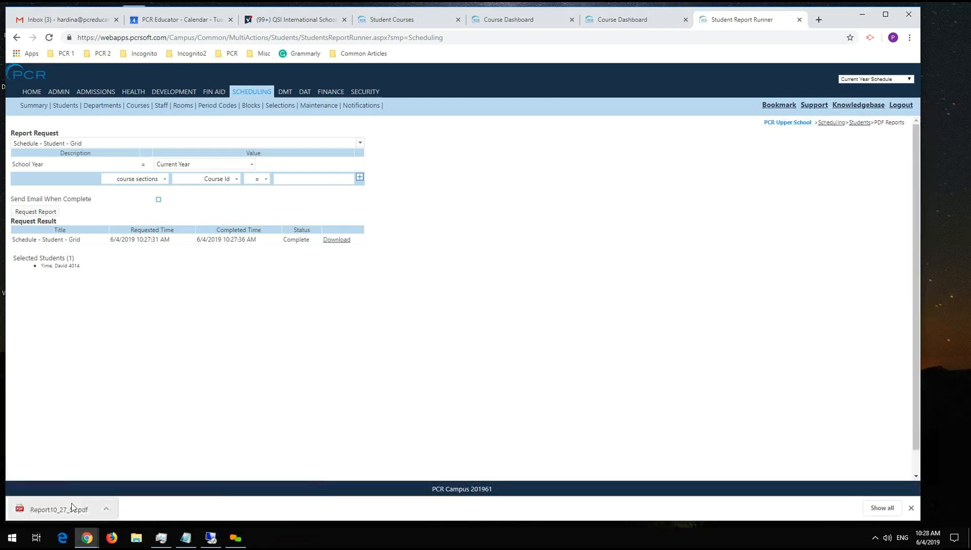
click(71, 503)
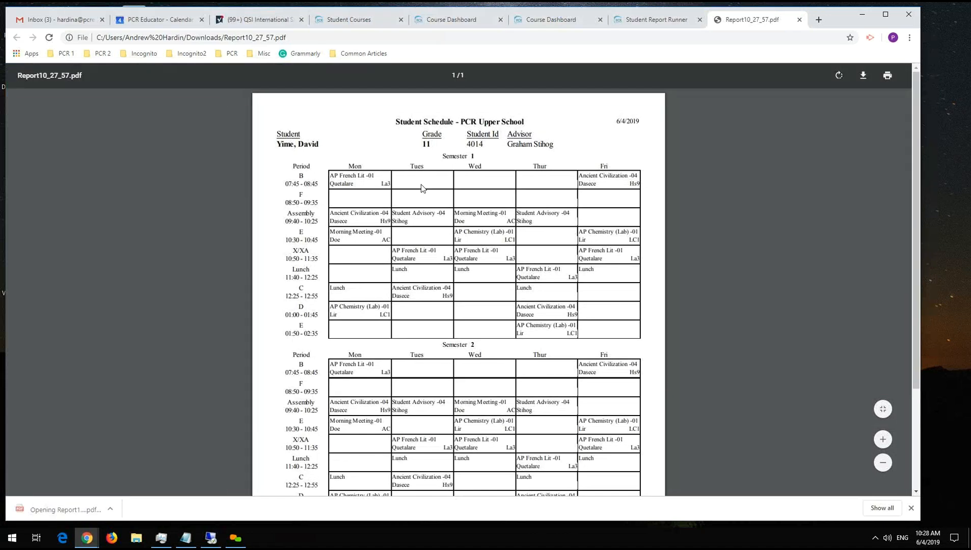
scroll(289, 261, down, 1)
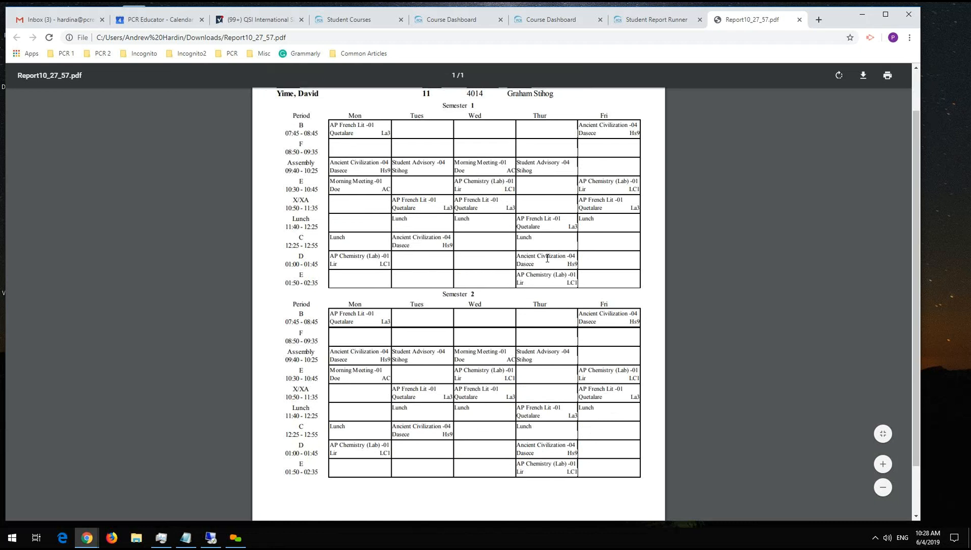
scroll(588, 135, up, 1)
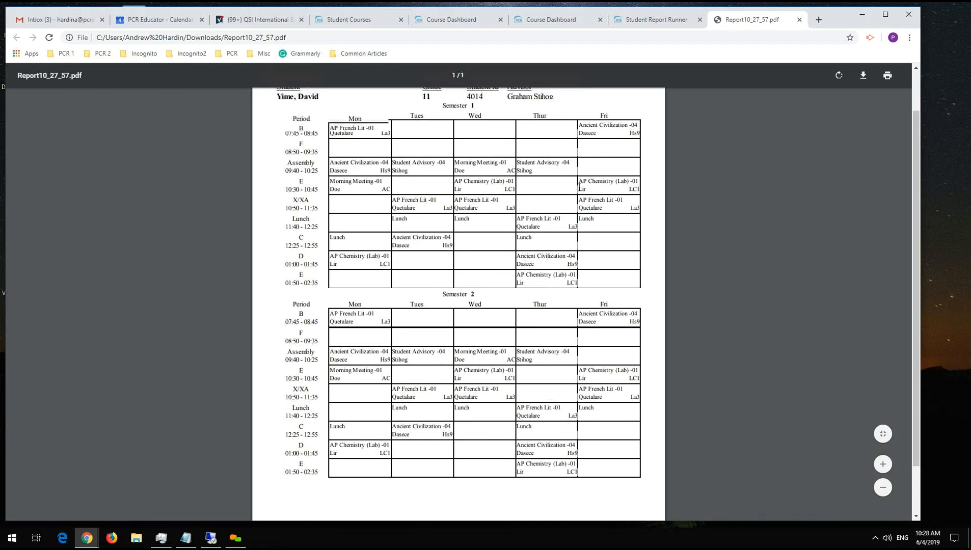
click(798, 19)
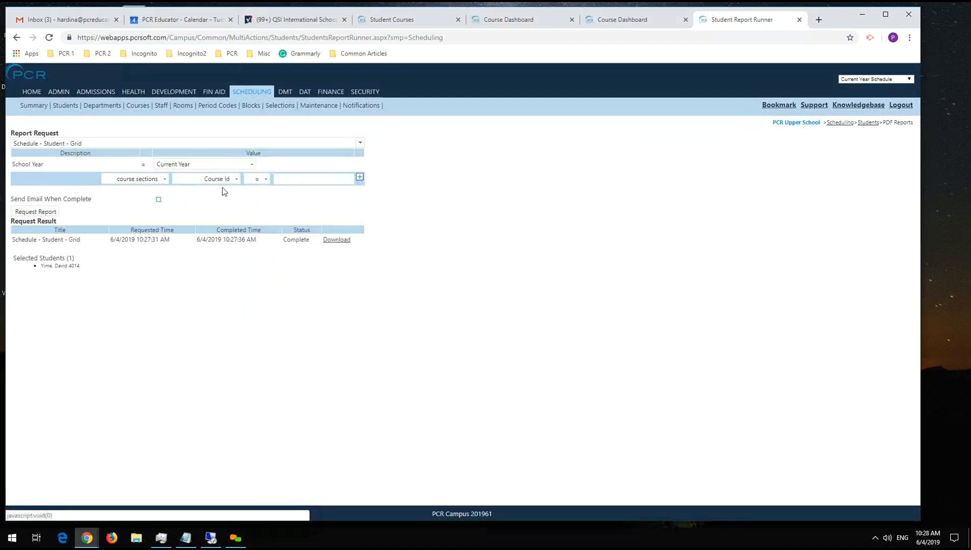
Add a course sections filter of Semester = 1 to the report request.
click(218, 182)
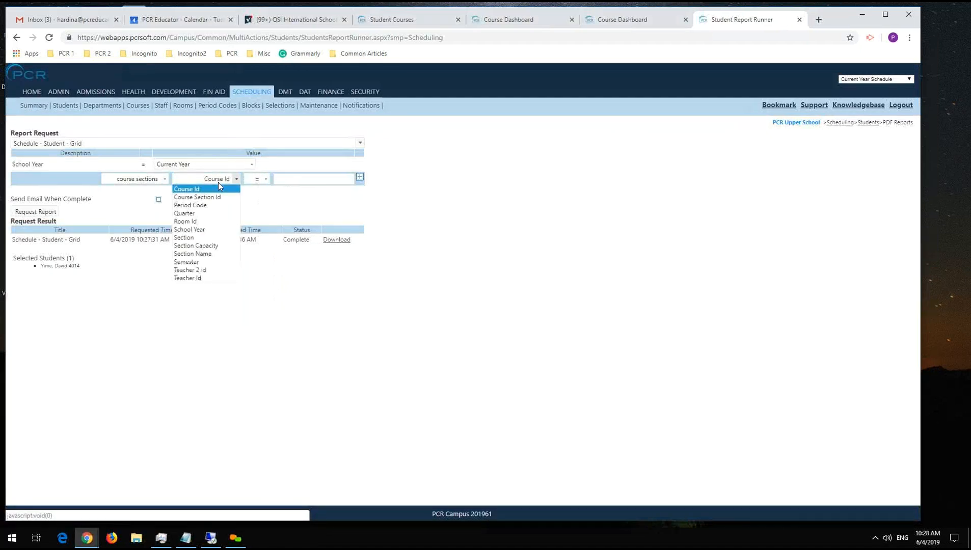
click(198, 262)
click(287, 177)
text(1)
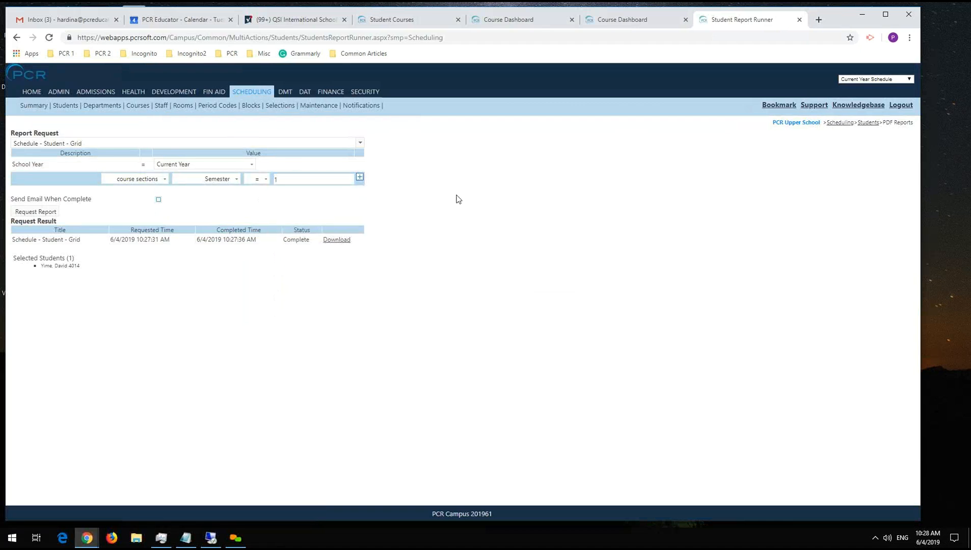
drag(456, 197, 364, 181)
click(376, 199)
click(360, 177)
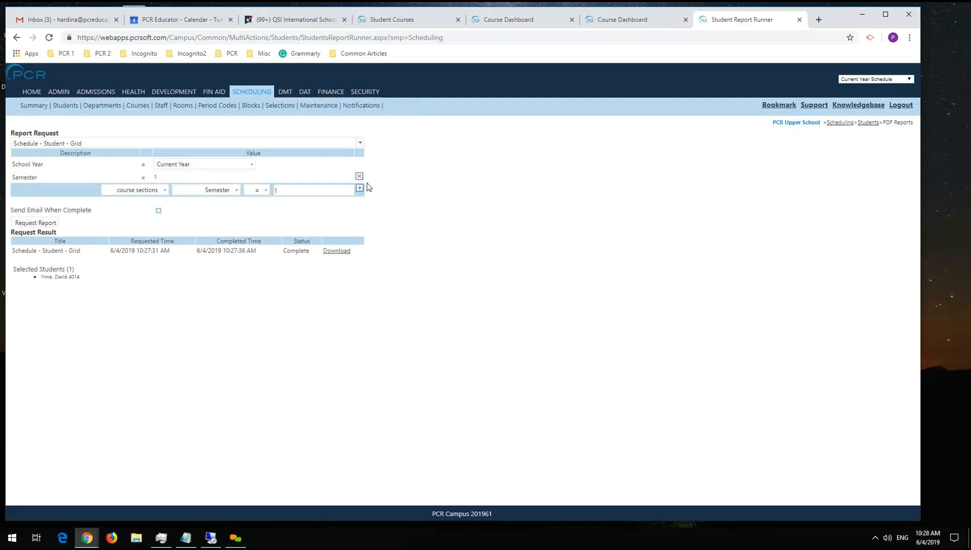
Request and download the schedule report filtered to semester 1, view the PDF, and close it.
click(24, 224)
click(336, 251)
click(59, 507)
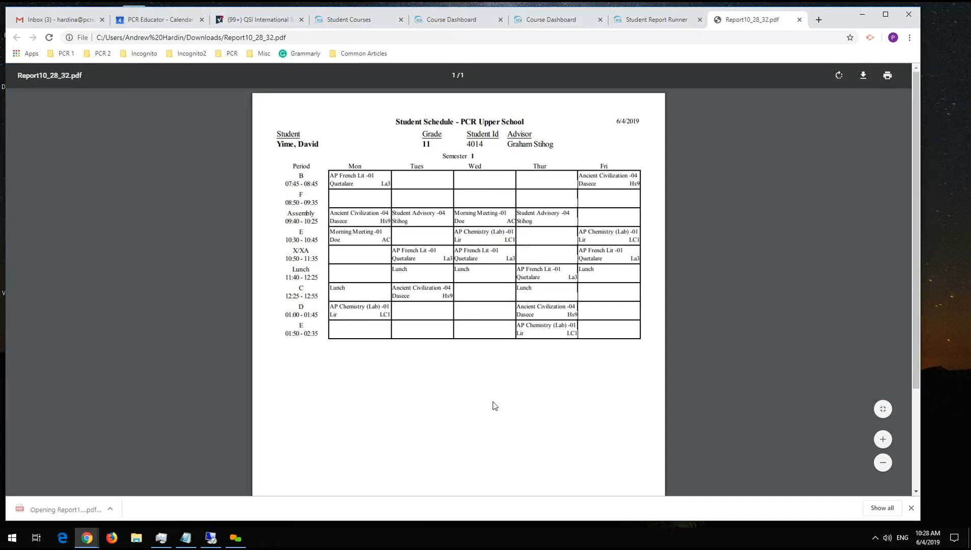
scroll(404, 363, down, 1)
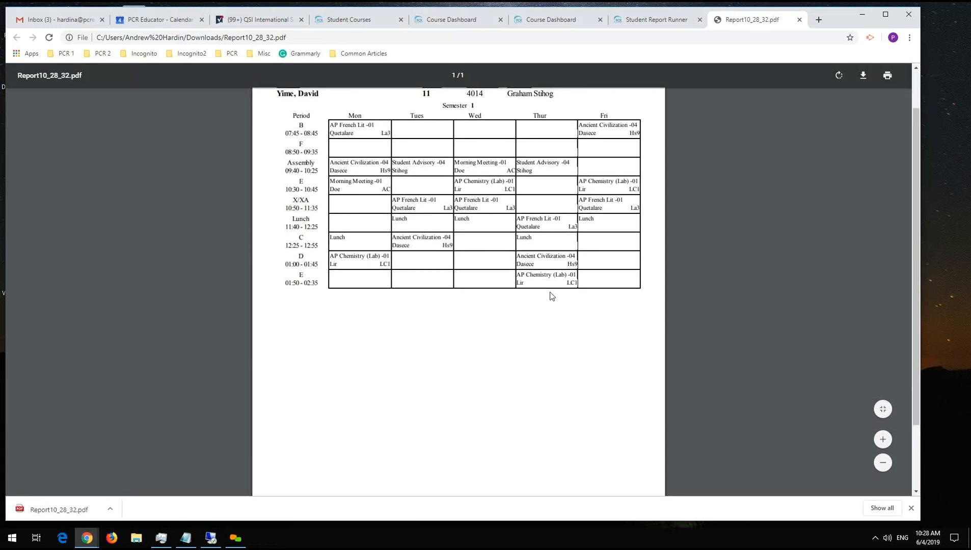
scroll(551, 296, up, 2)
click(799, 19)
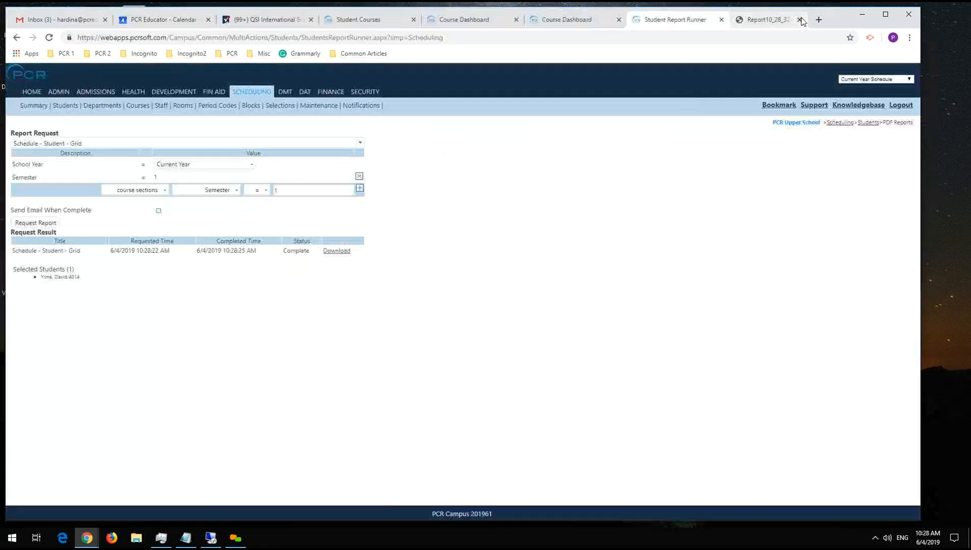
Remove the Semester = 1 filter from the report request.
click(159, 189)
click(214, 190)
click(369, 202)
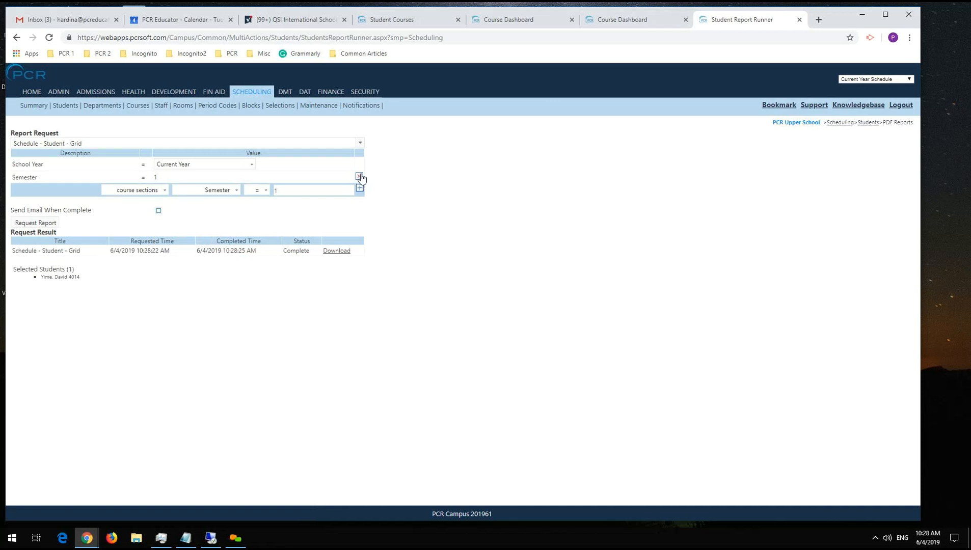
click(359, 178)
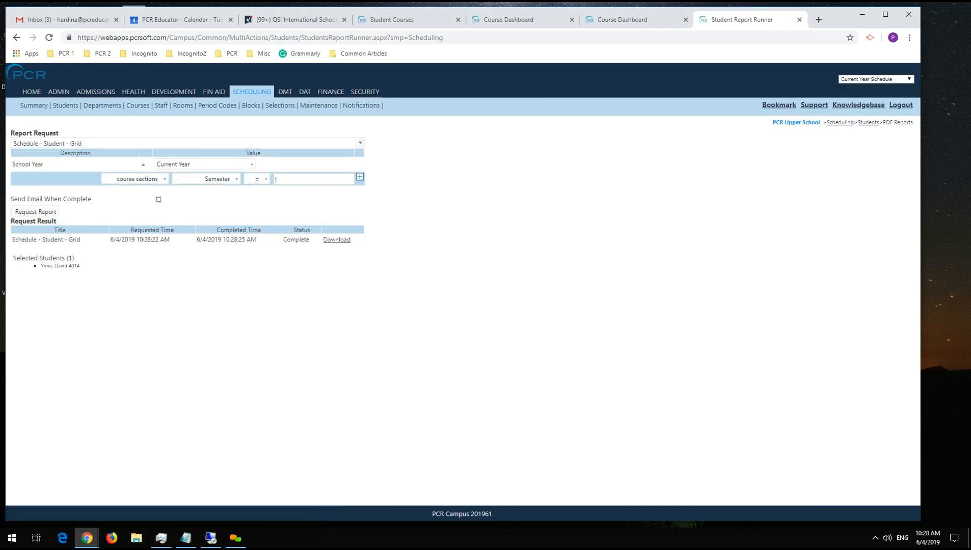
key(alt+Tab)
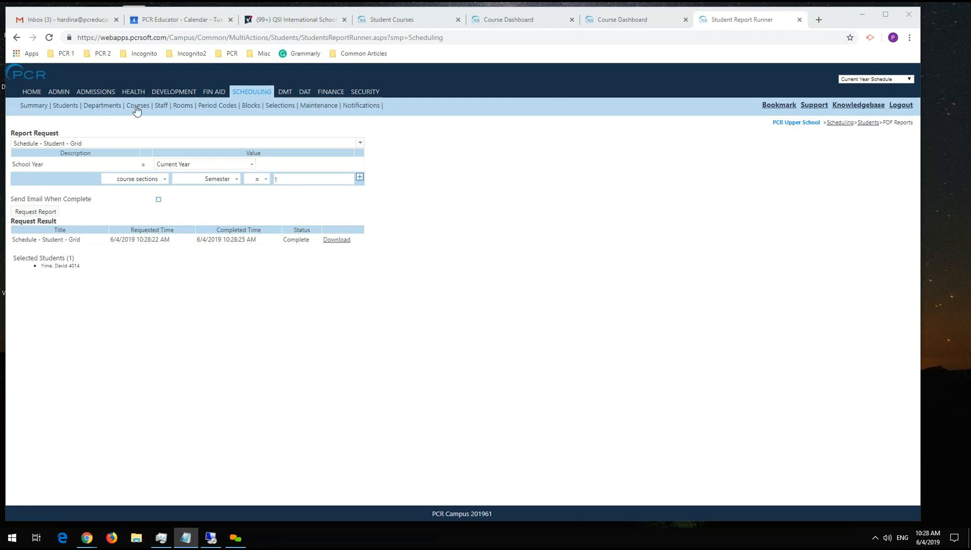
Open the Attendance multi-action for the selected student from the Admin student list.
click(56, 92)
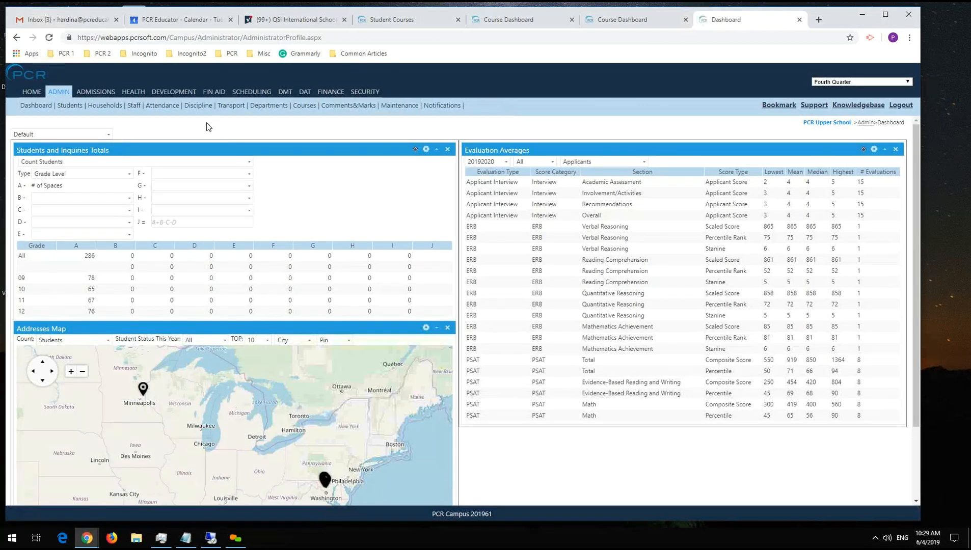
mouse_move(163, 106)
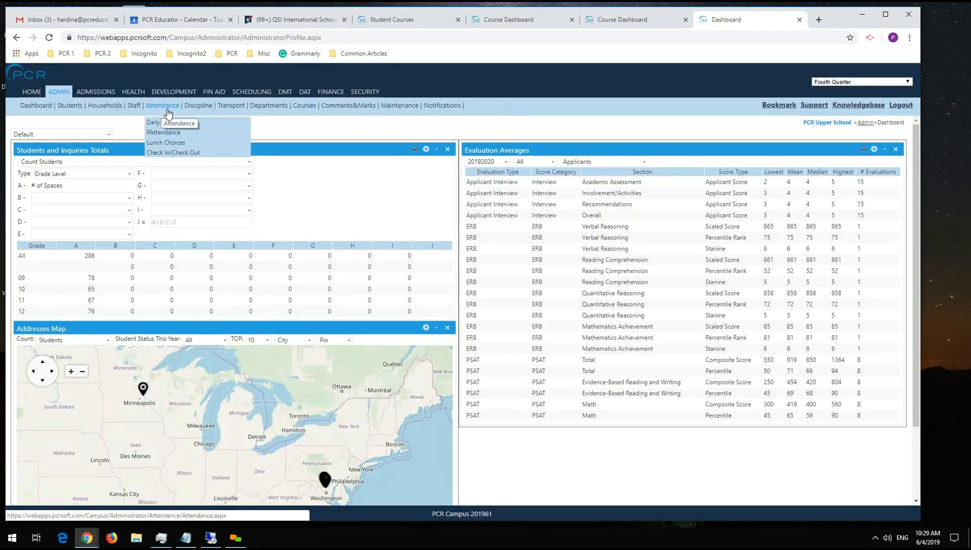
click(70, 105)
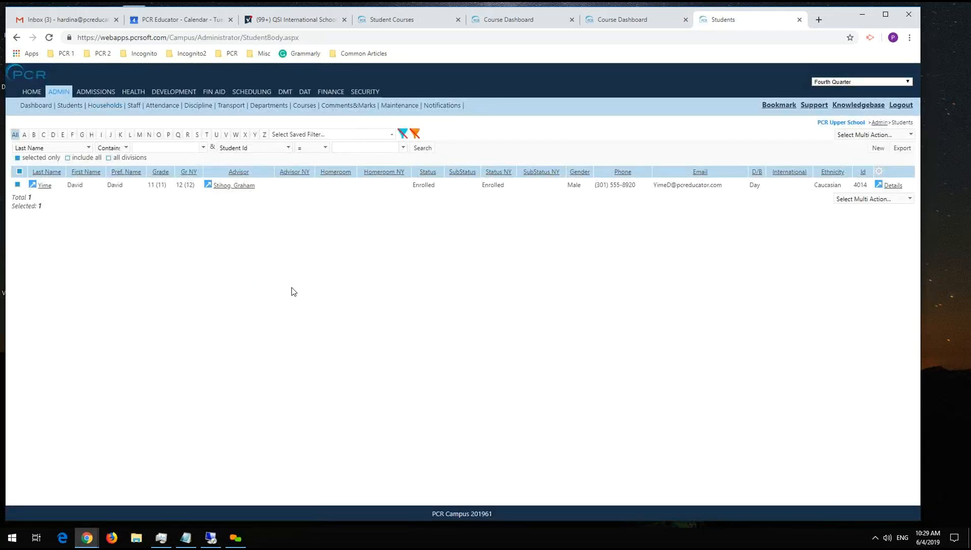
click(848, 198)
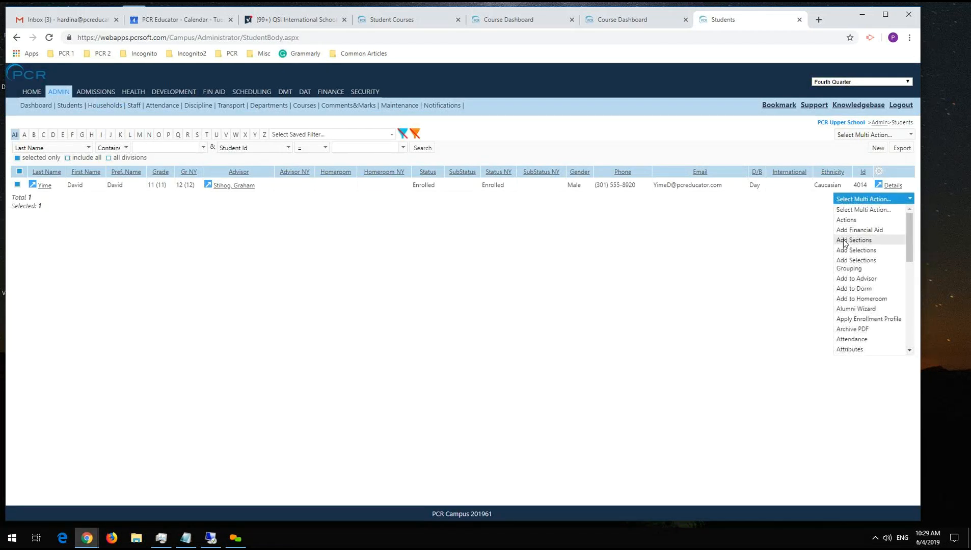
click(849, 339)
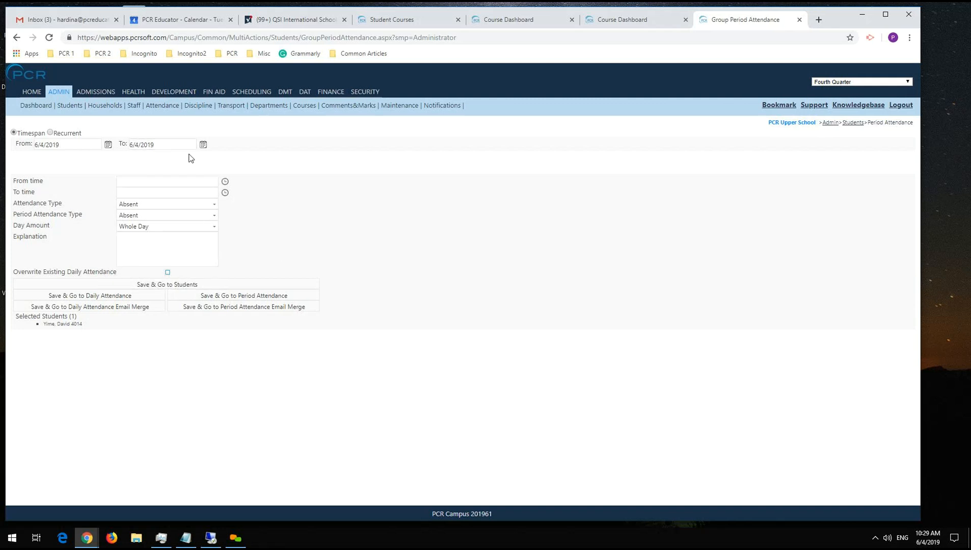
Record whole-day absences for the student from 6/5/2019 to 6/8/2019 and save, continuing to Daily Attendance.
click(203, 144)
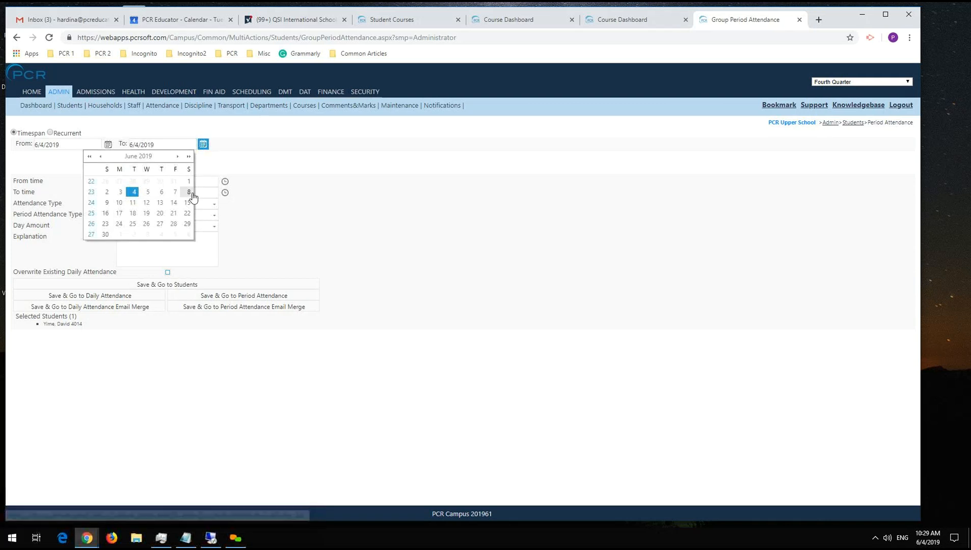
click(175, 192)
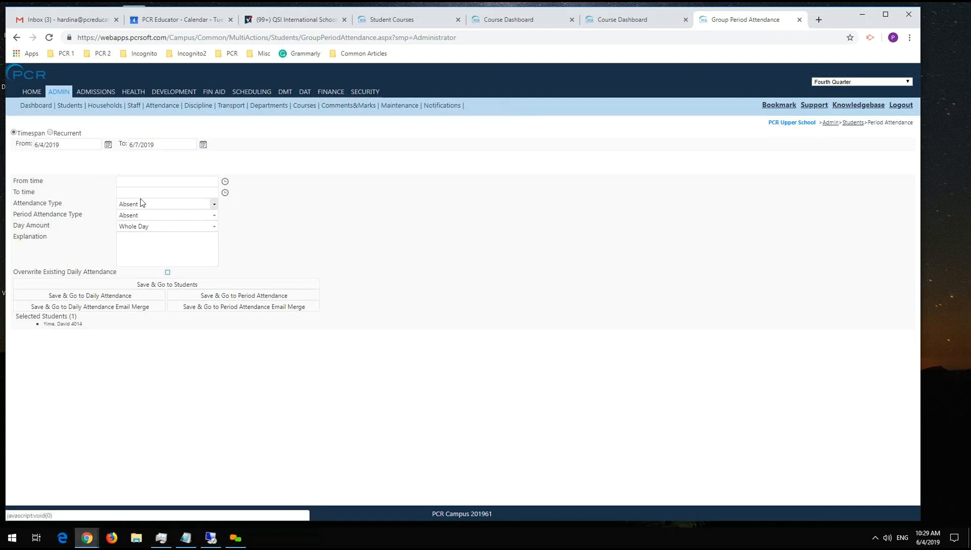
click(126, 181)
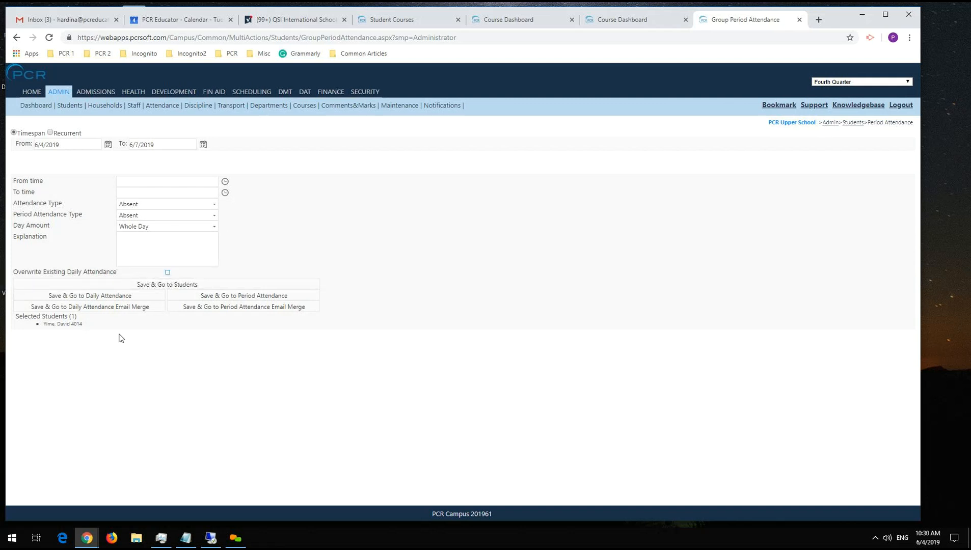
click(108, 147)
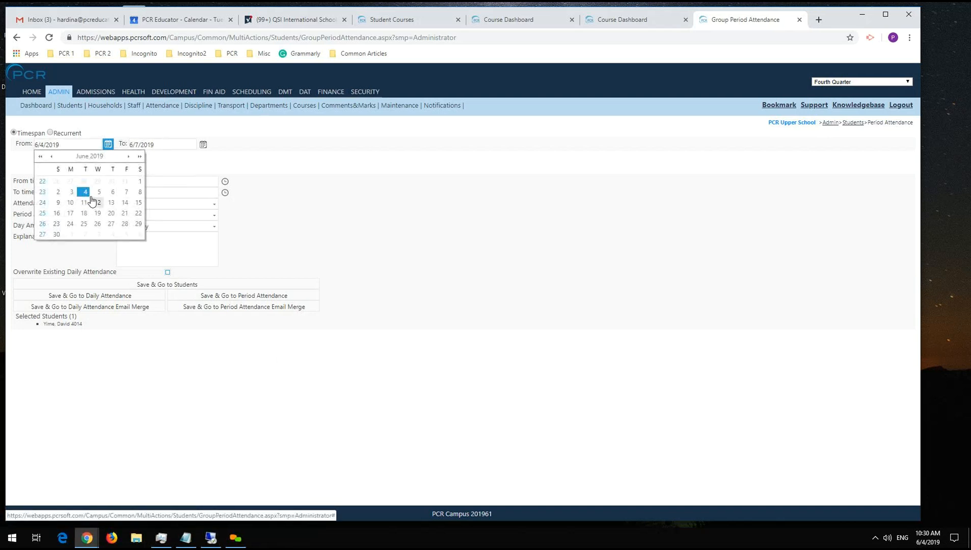
click(93, 193)
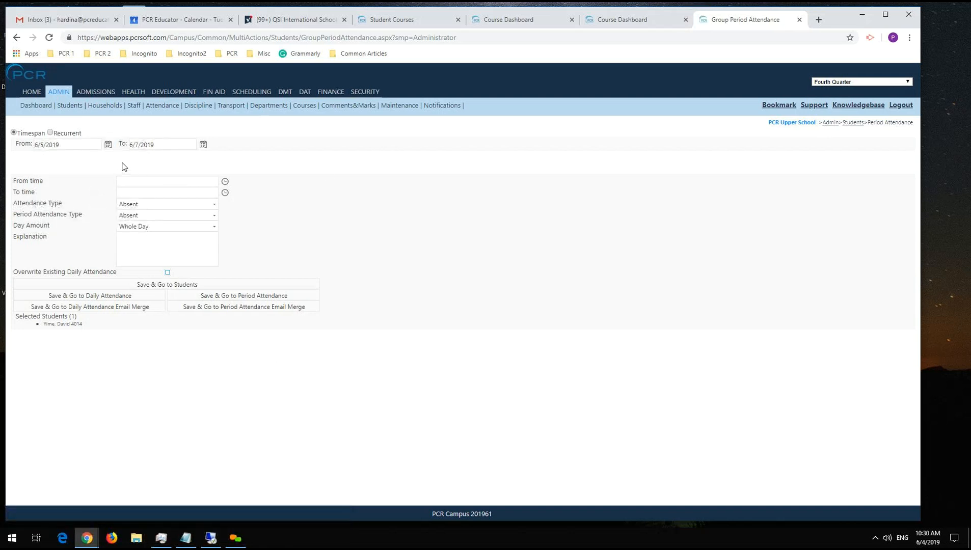
click(203, 144)
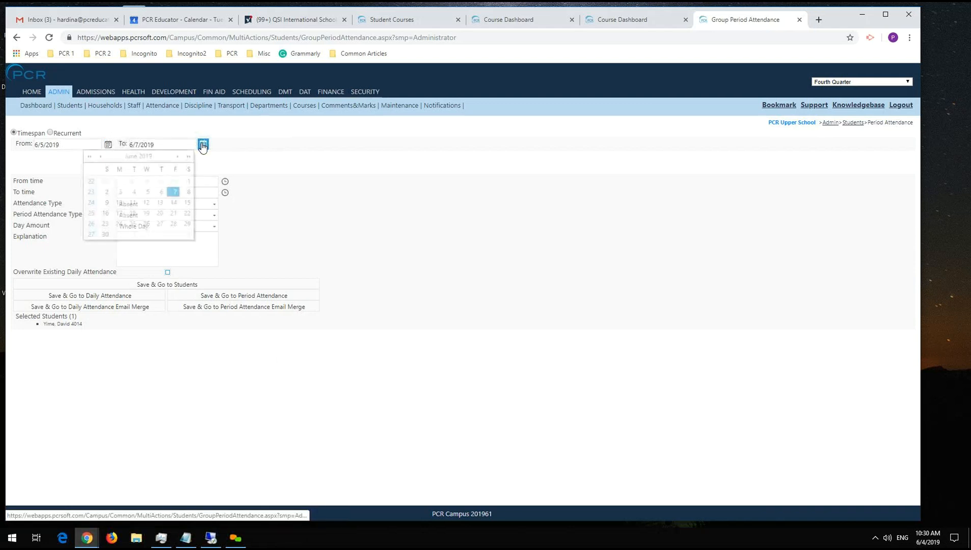
click(187, 196)
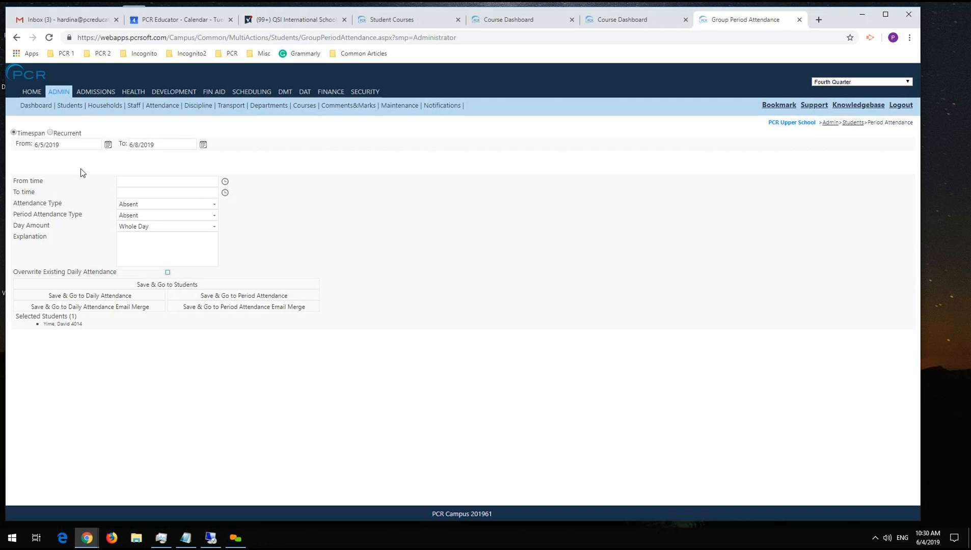
click(84, 301)
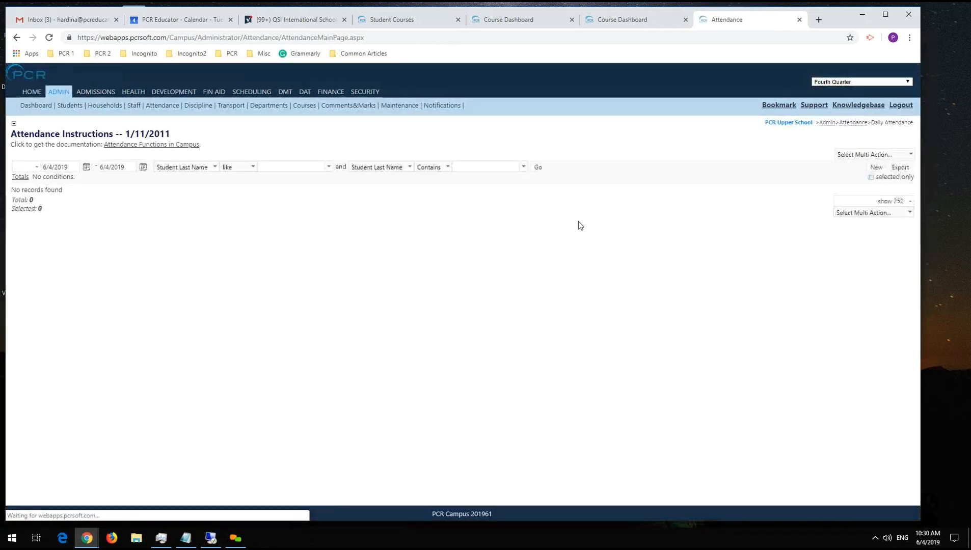
List the daily attendance records dated 6/4/2019 to 6/8/2019.
click(59, 168)
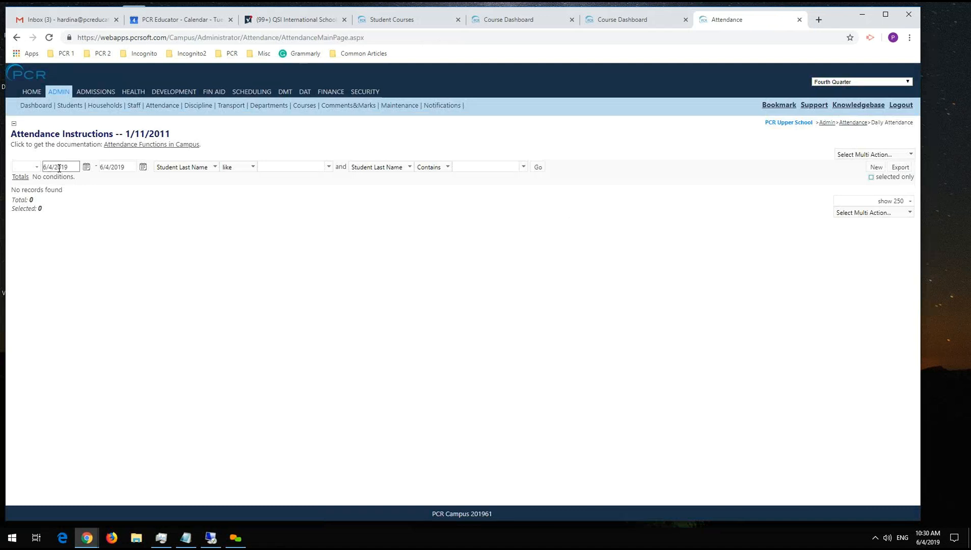
click(87, 168)
click(147, 168)
drag(117, 216, 129, 217)
click(129, 214)
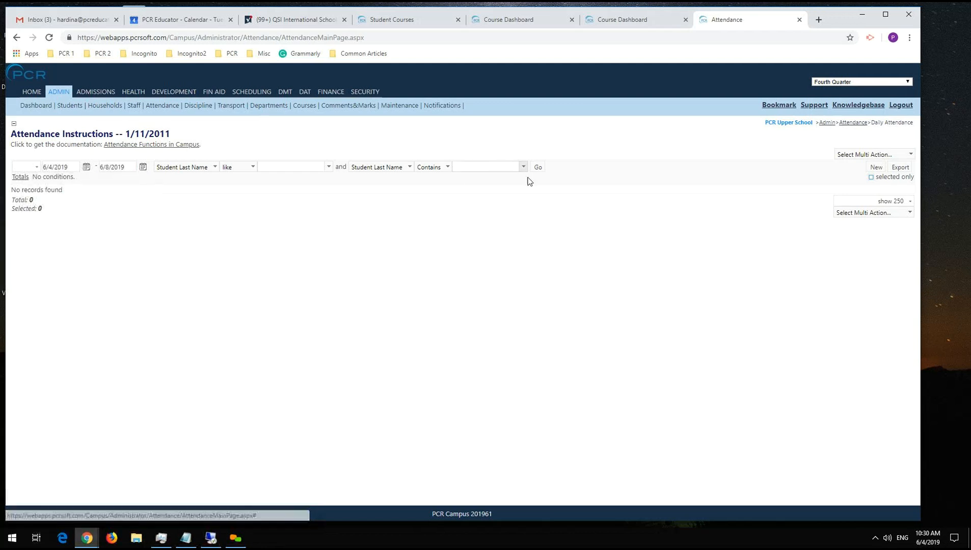
click(542, 168)
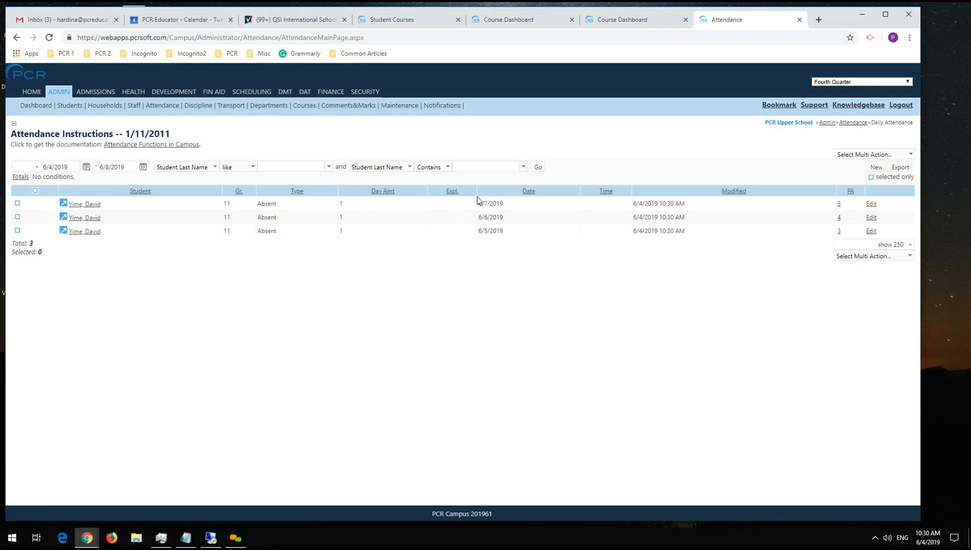
View the period attendance behind the 6/5/2019 absence and close that page.
triple_click(483, 232)
click(538, 233)
click(839, 231)
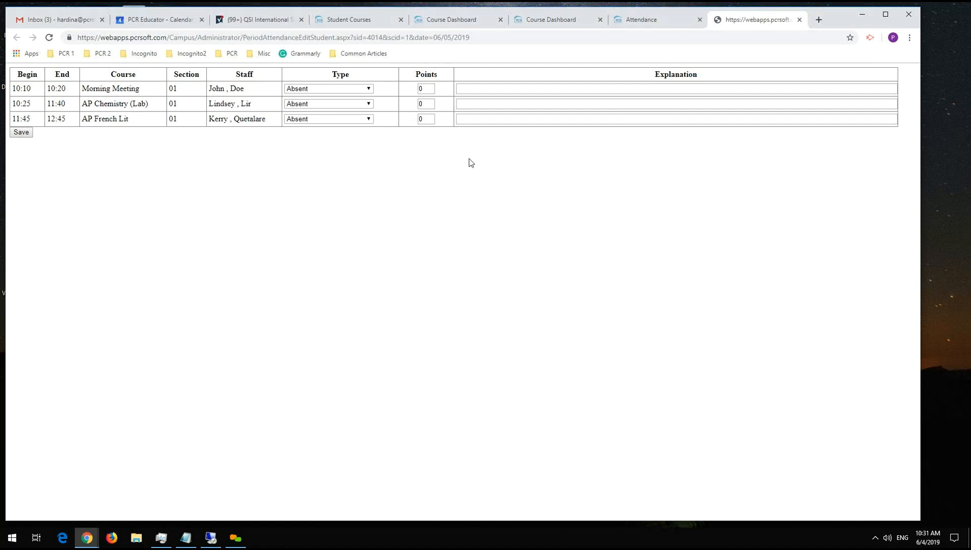
click(799, 19)
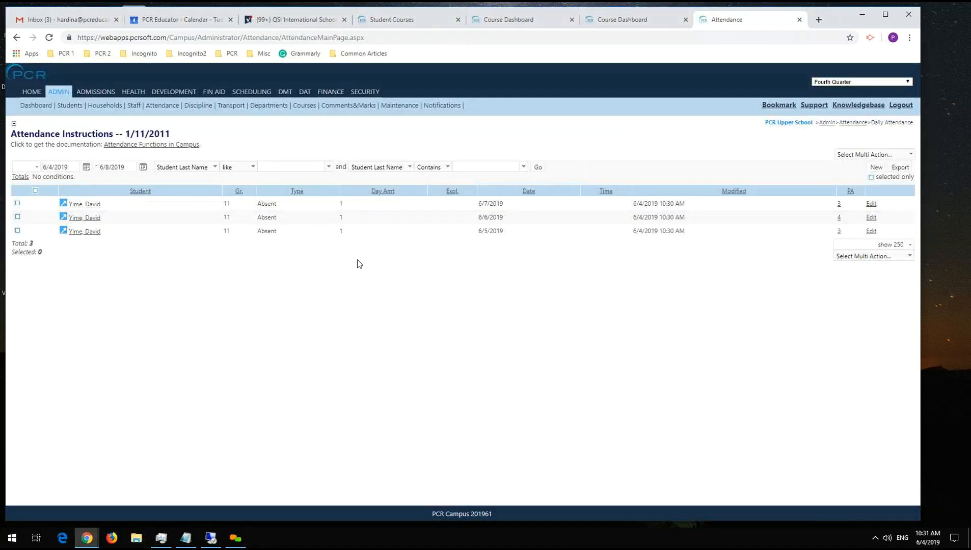
Open the 6/7/2019 daily attendance record for editing and close it without saving.
click(870, 203)
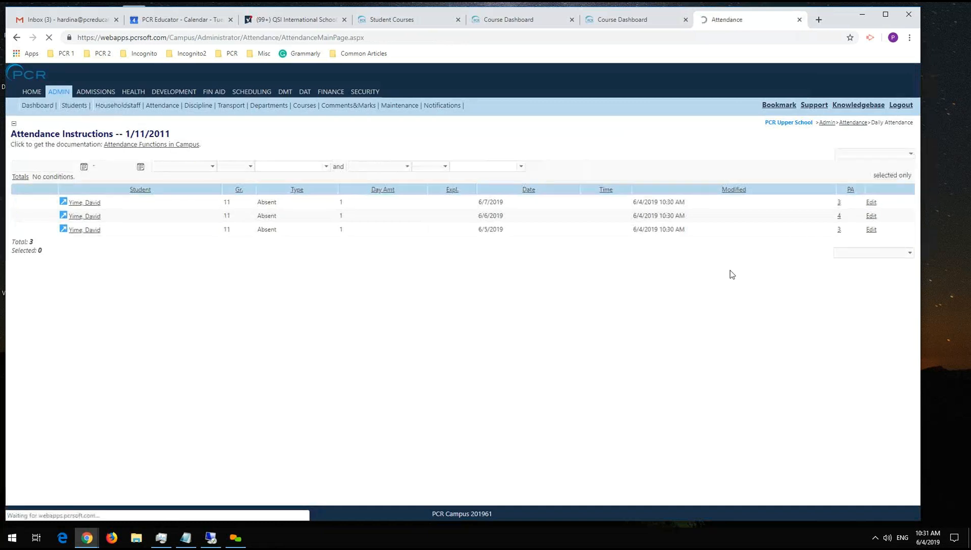
drag(648, 175, 649, 175)
click(653, 173)
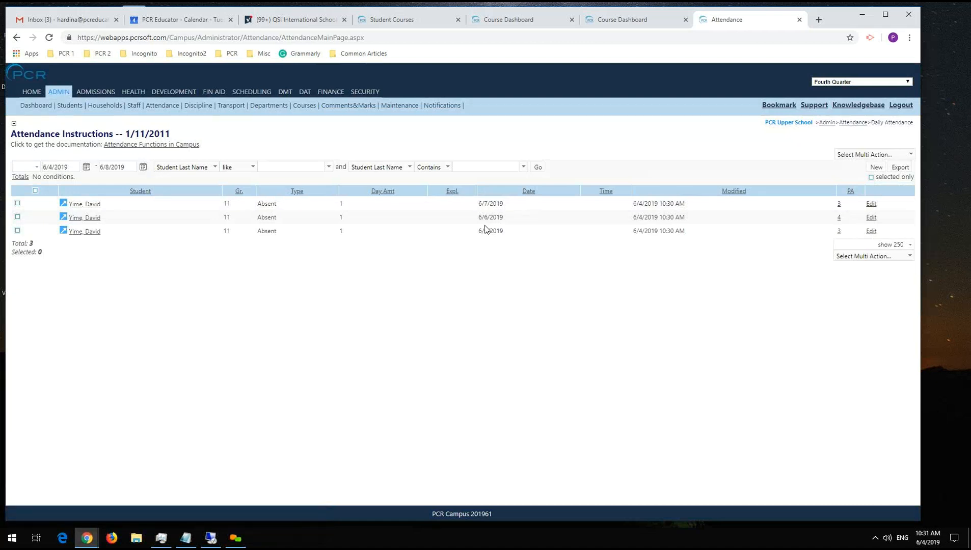
Open the 6/5/2019 daily attendance record, enable Save Period Attendance to view its periods, and close the record.
drag(635, 235, 711, 232)
click(643, 231)
click(712, 231)
click(871, 232)
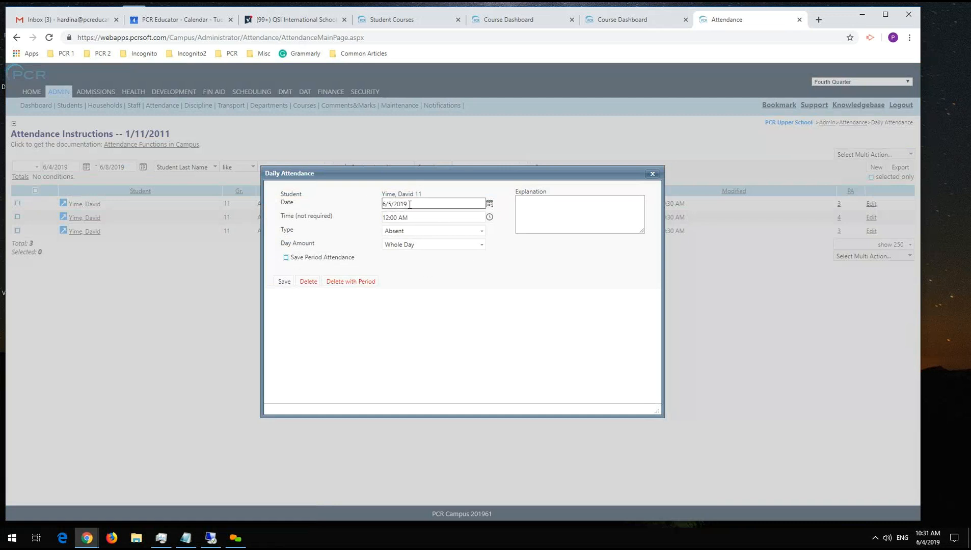
click(286, 258)
click(284, 281)
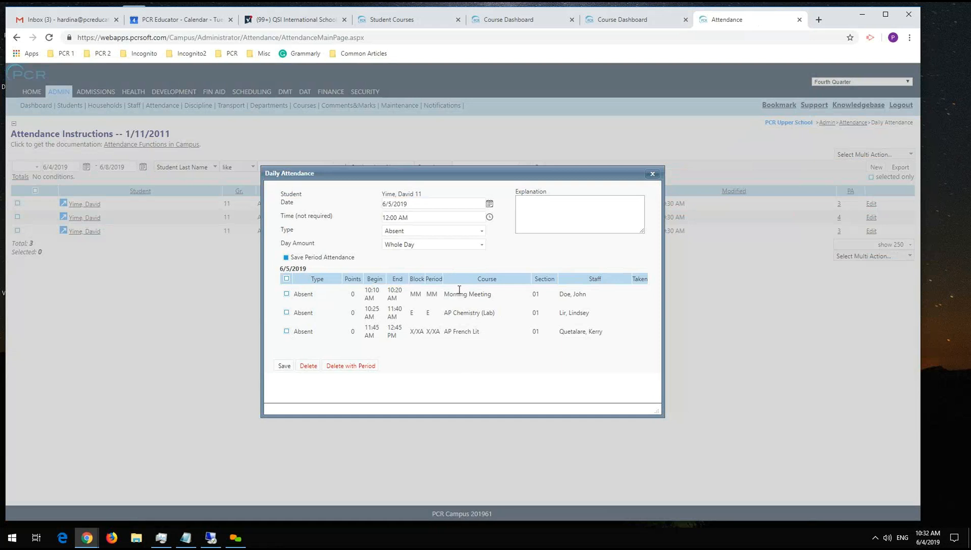
click(653, 175)
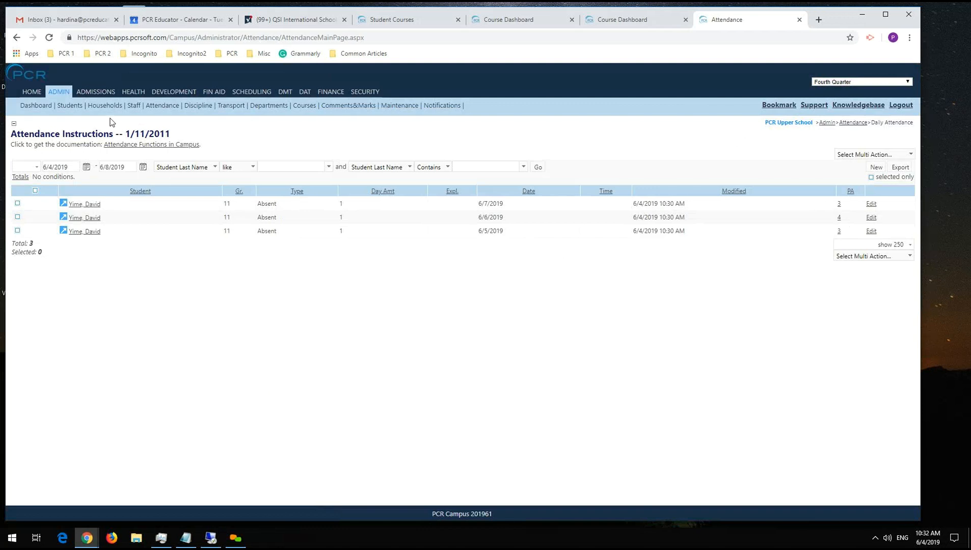
Open the Admin student list in a separate tab and start the PDF Reports action for the selected student.
middle_click(70, 106)
click(737, 19)
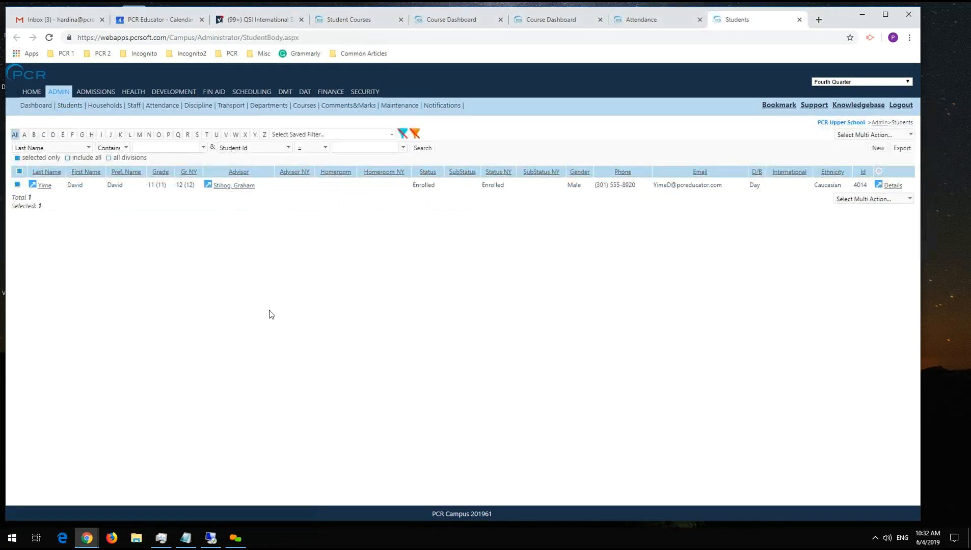
click(848, 200)
scroll(843, 300, down, 5)
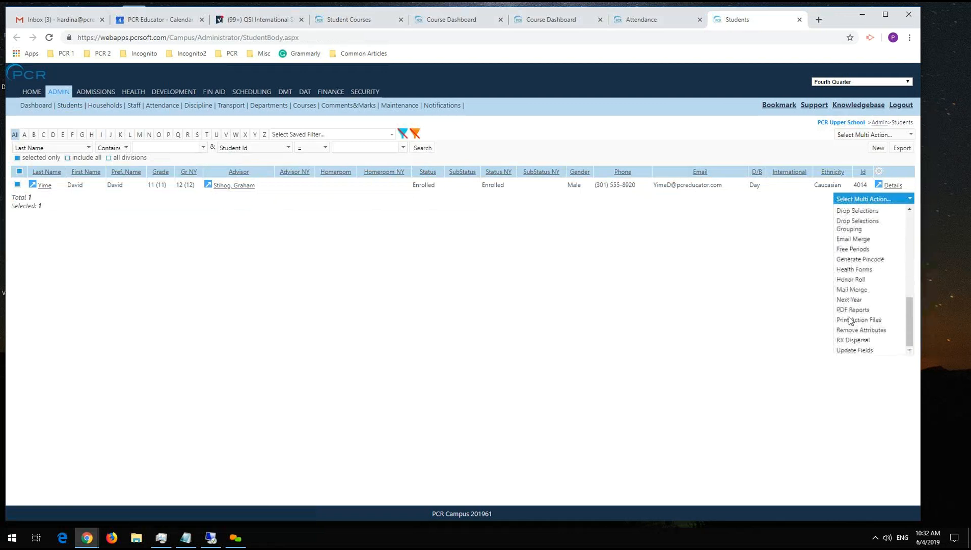
click(838, 311)
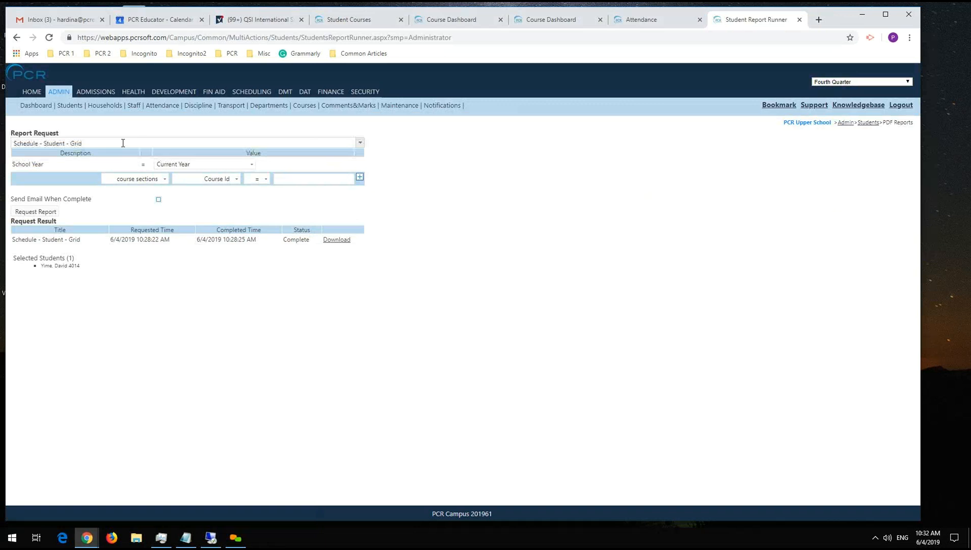
Request the Attendance Detail report with Marking Period set to All.
click(123, 142)
text(Attend)
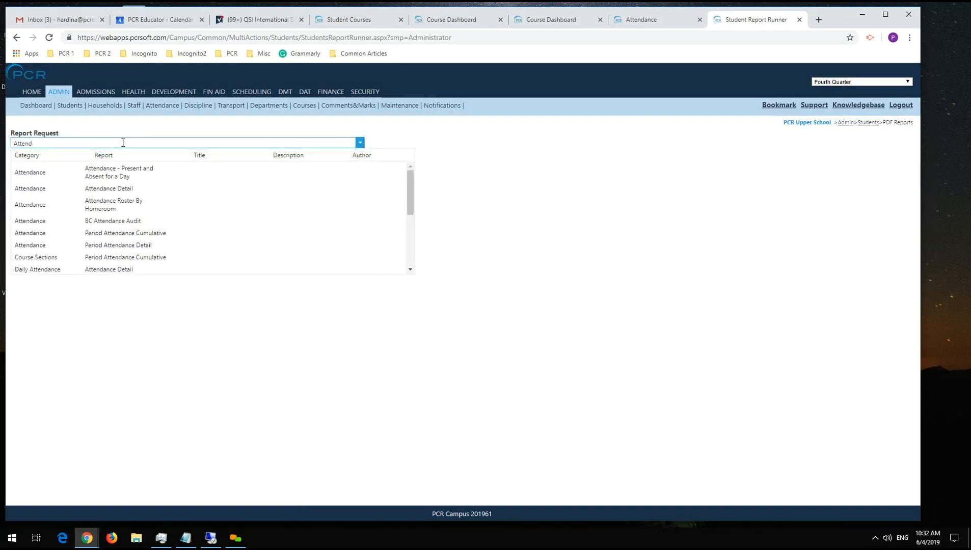
click(153, 189)
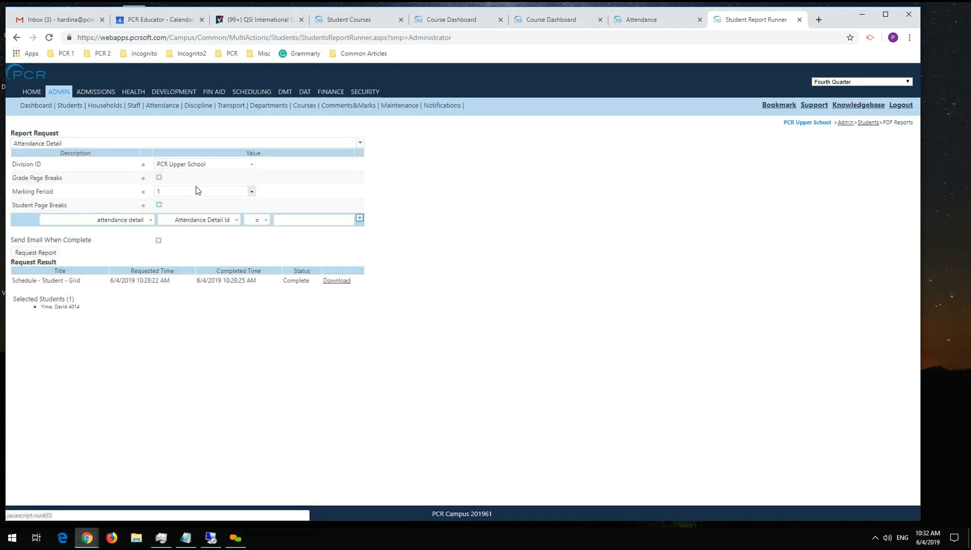
click(197, 191)
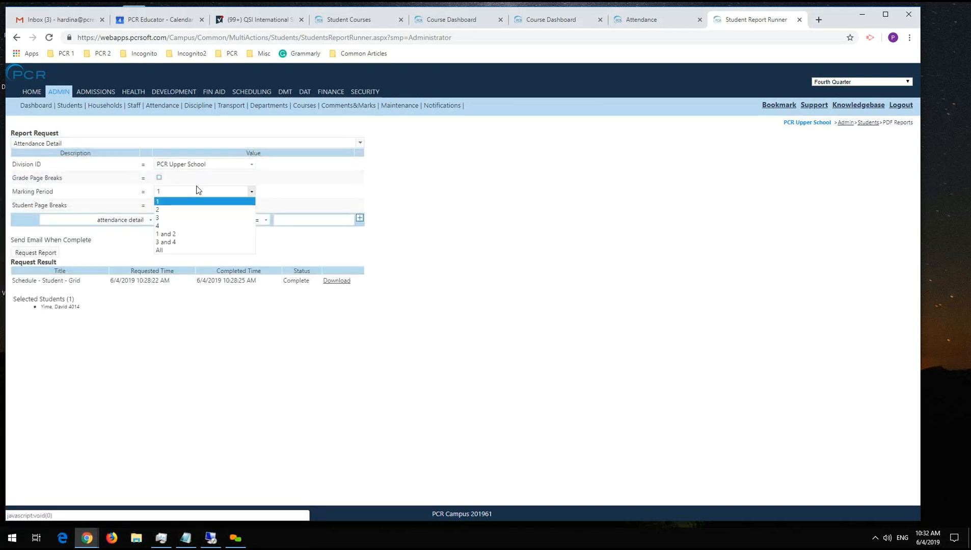
click(174, 252)
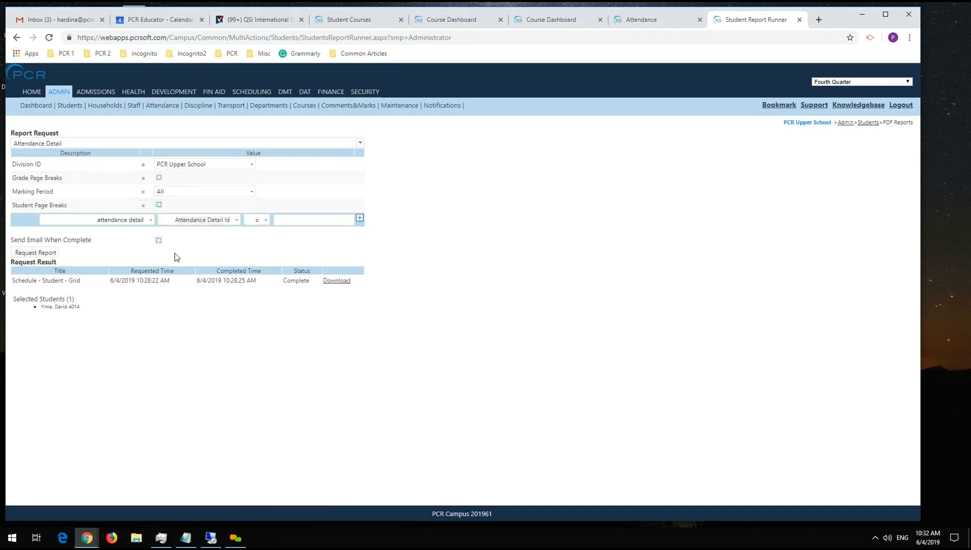
click(37, 253)
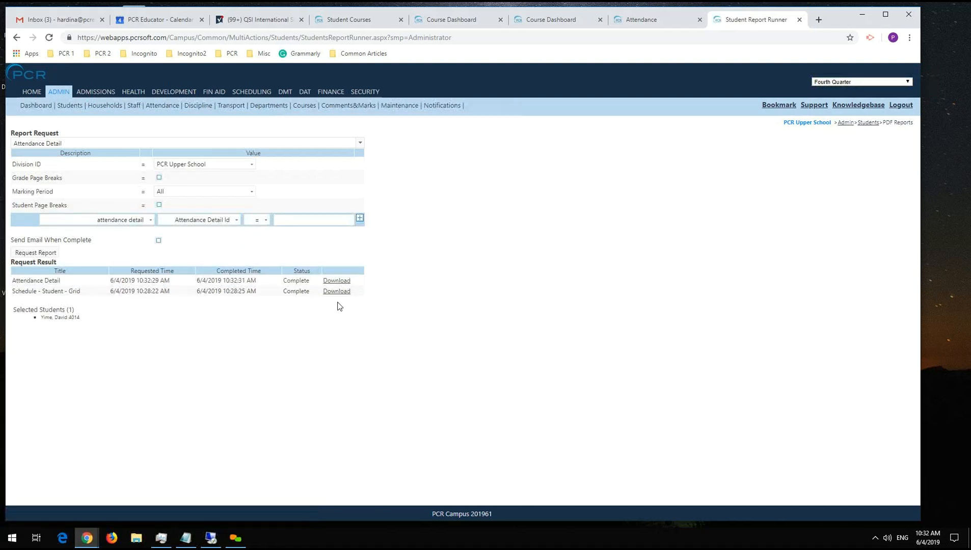
Download the Attendance Detail report, review its date range and absences in the PDF, and close it.
click(342, 280)
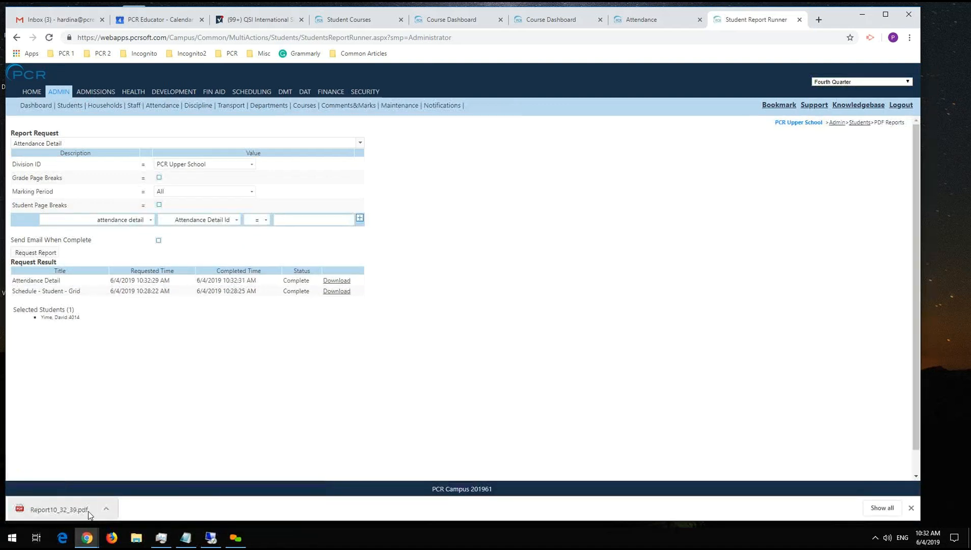
click(86, 510)
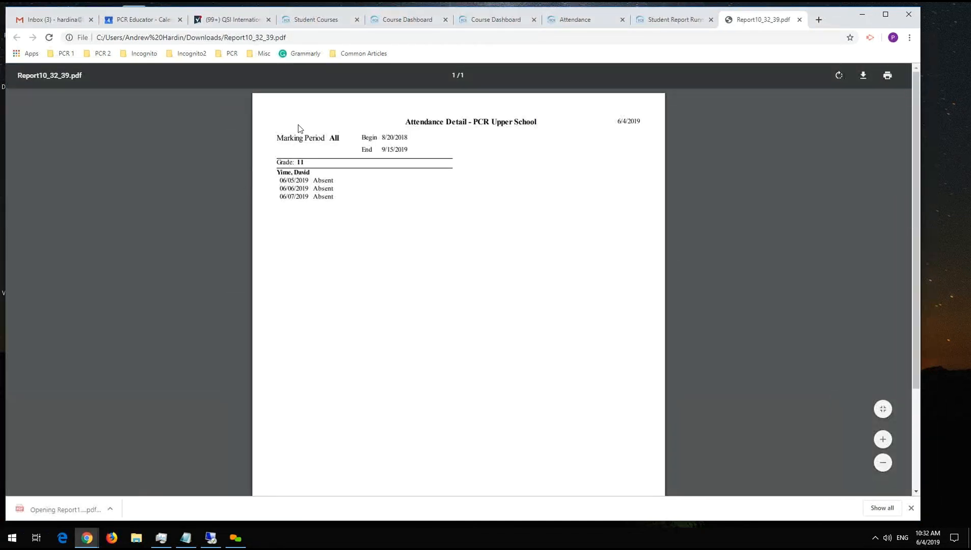
drag(382, 137, 412, 151)
click(411, 151)
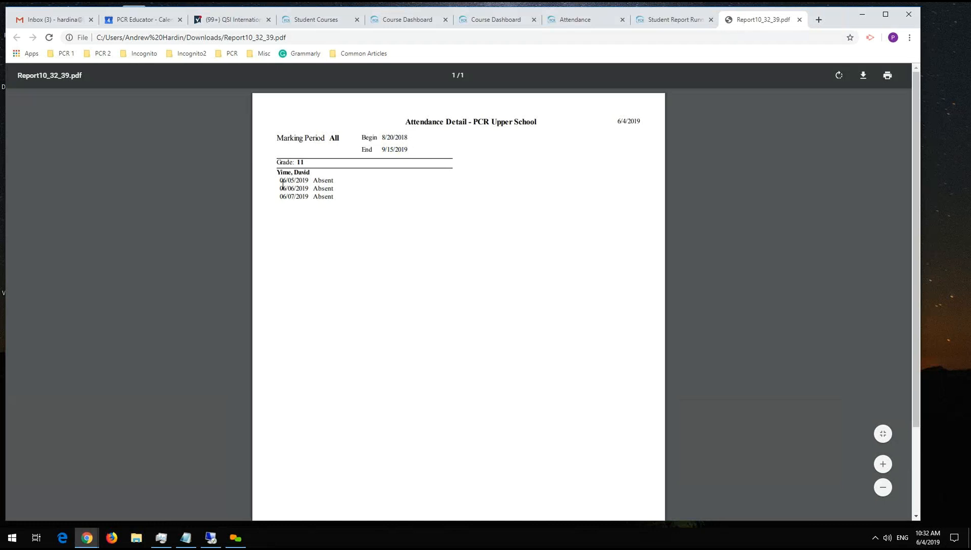
drag(278, 181, 342, 211)
click(342, 211)
click(799, 19)
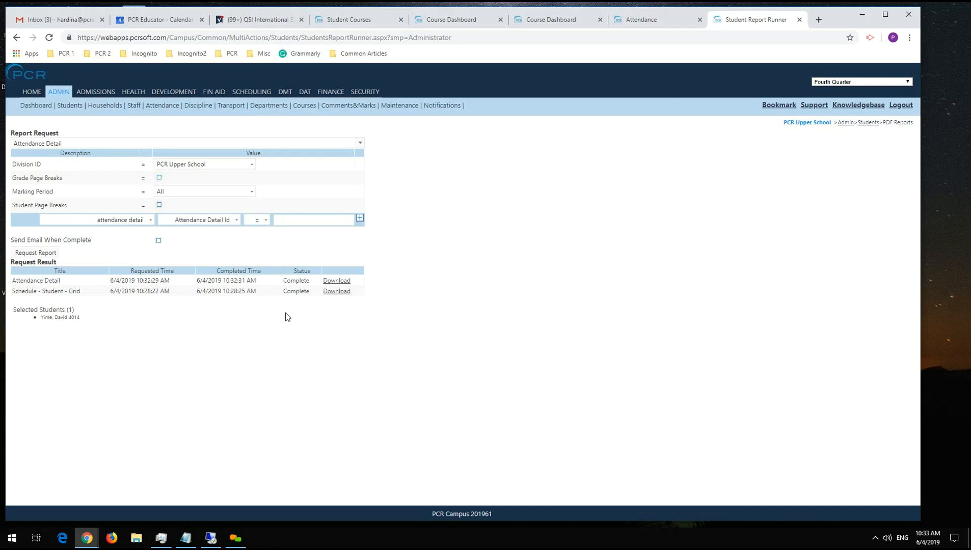
Open the period attendance (PAttendance) list and view the multi actions available for its records.
click(163, 106)
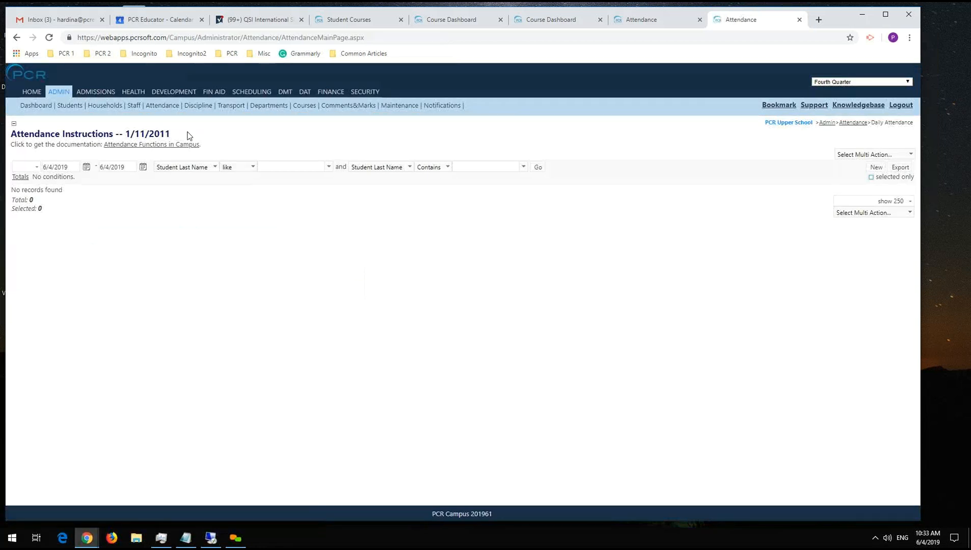
mouse_move(173, 106)
click(179, 131)
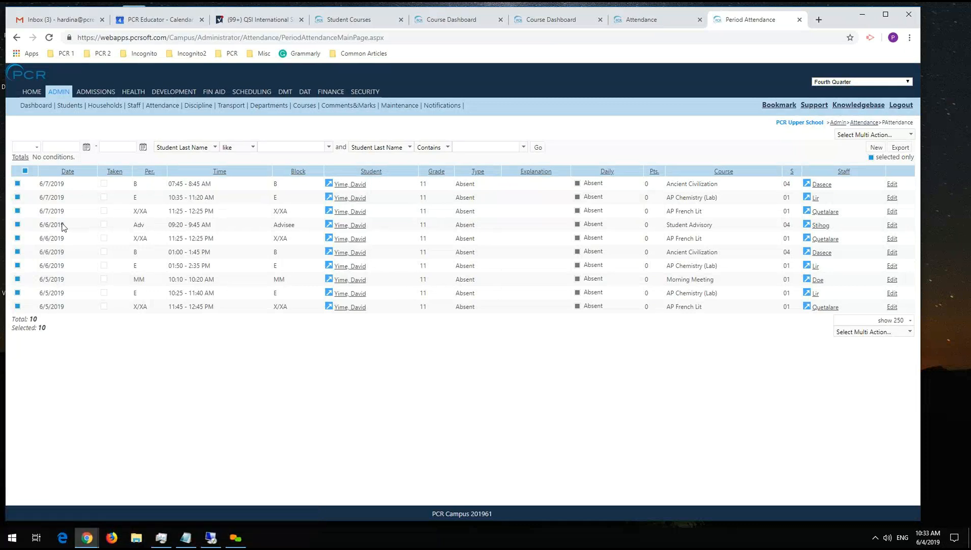
click(856, 332)
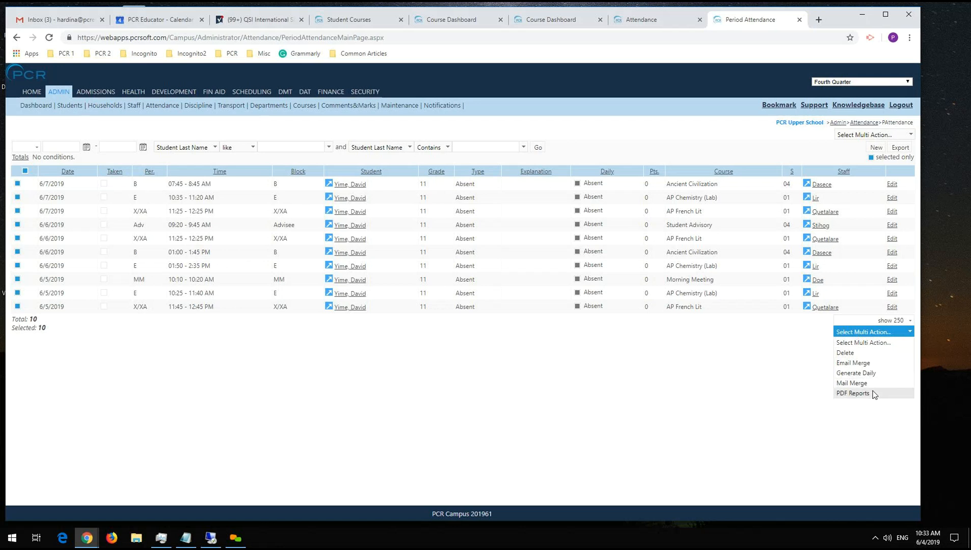
List daily attendance from 6/4/2019 to 6/8/2019 and select all of the student's absence records.
mouse_move(165, 104)
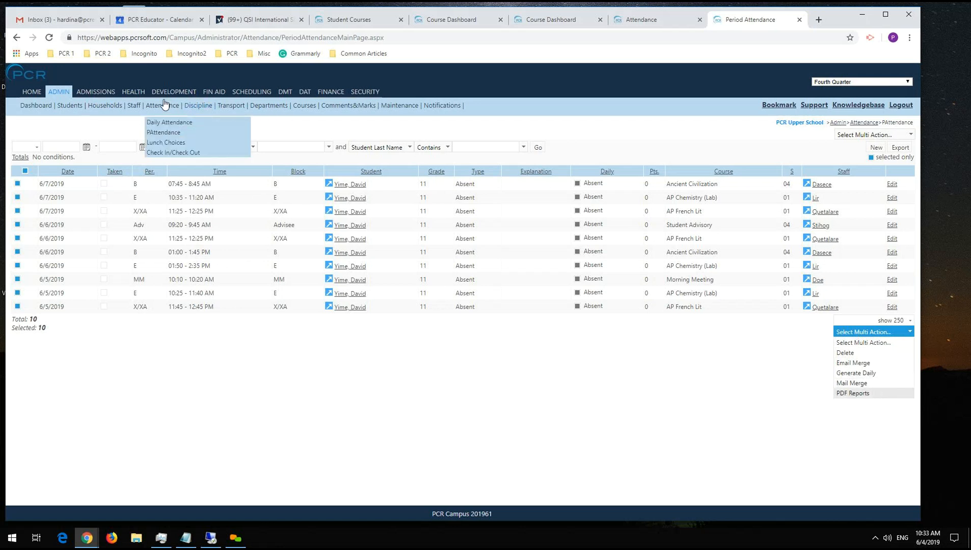
click(184, 125)
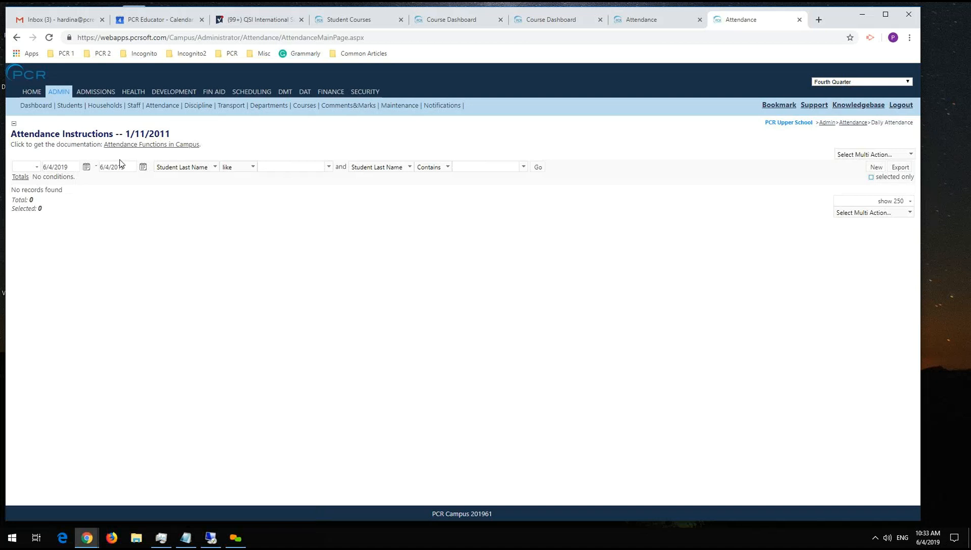
click(142, 166)
click(129, 214)
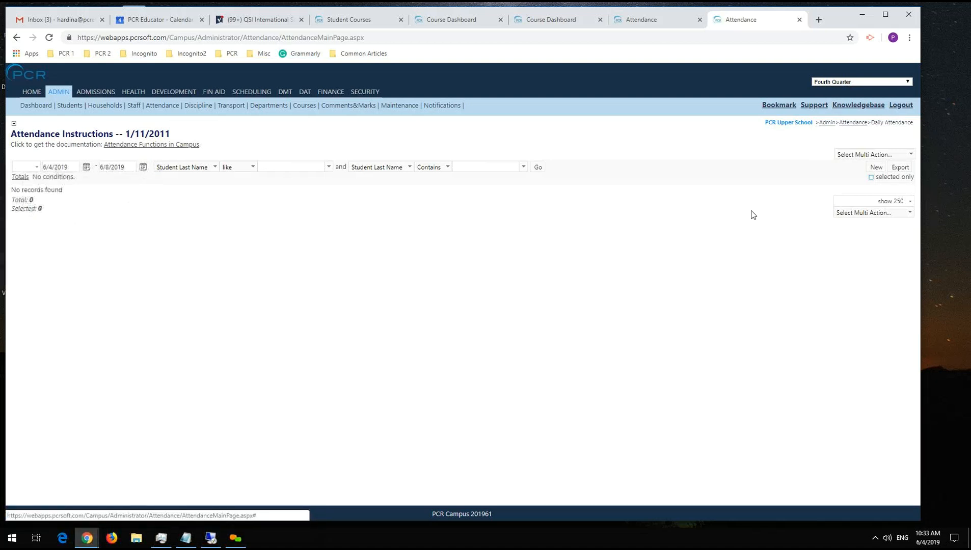
click(538, 168)
click(20, 230)
click(19, 217)
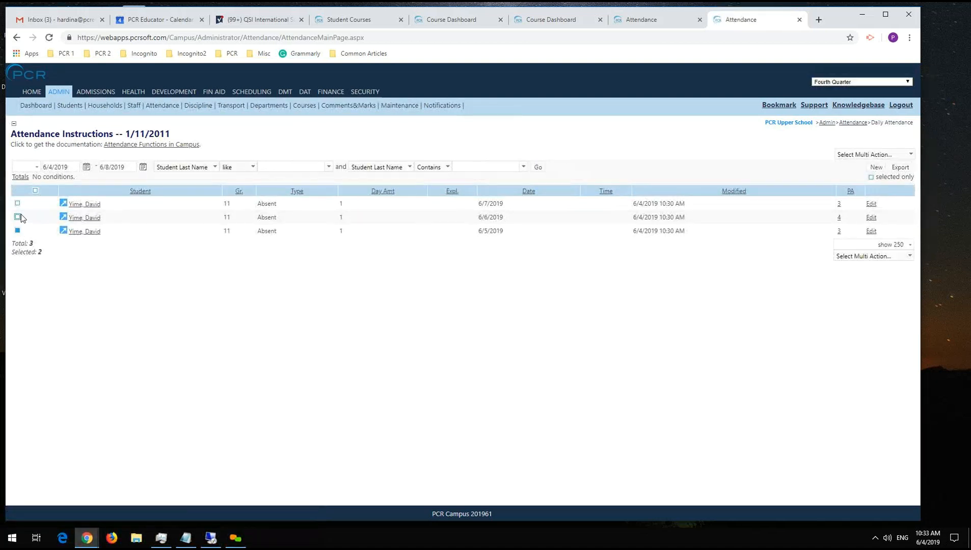
View the multi actions with only the 6/5/2019 daily record selected, and reselect the 6/6/2019 and 6/7/2019 records.
click(859, 260)
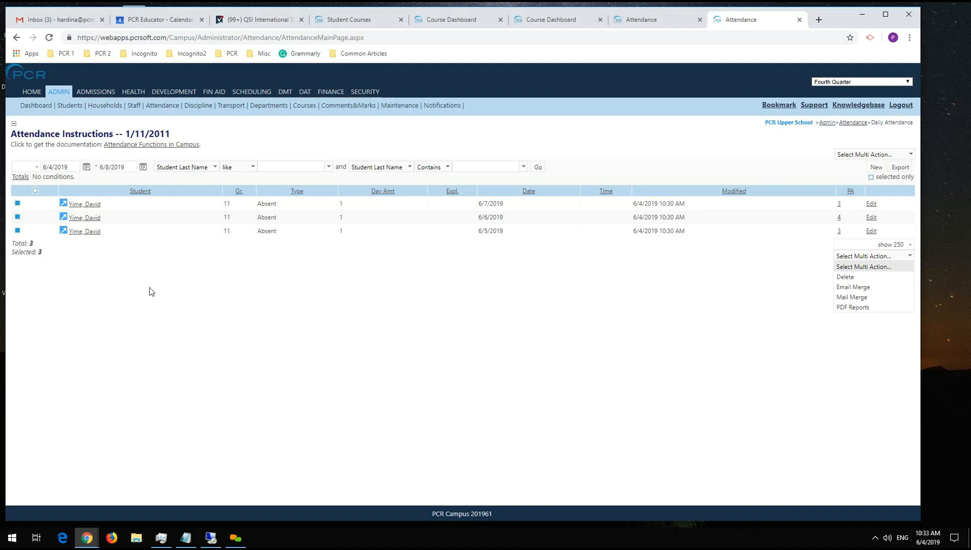
click(17, 217)
click(17, 203)
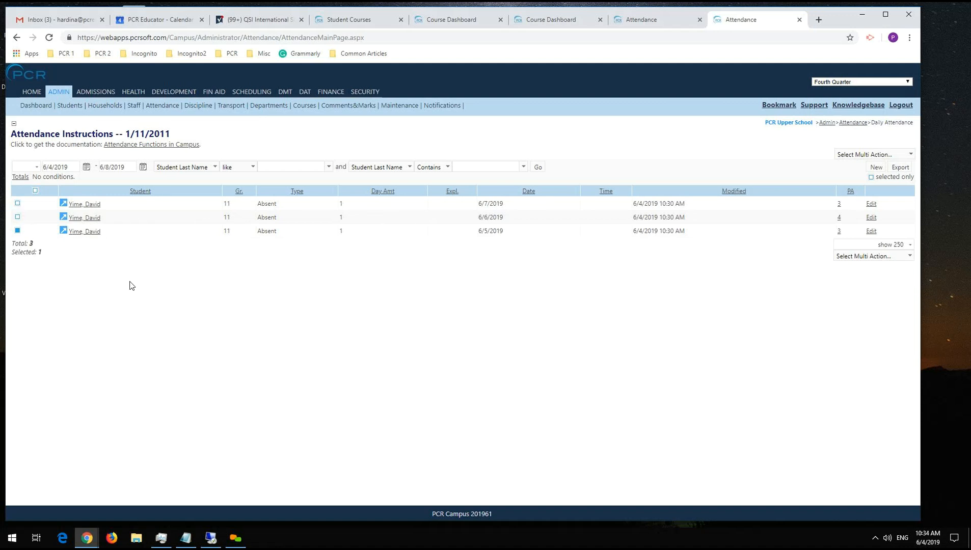
click(839, 261)
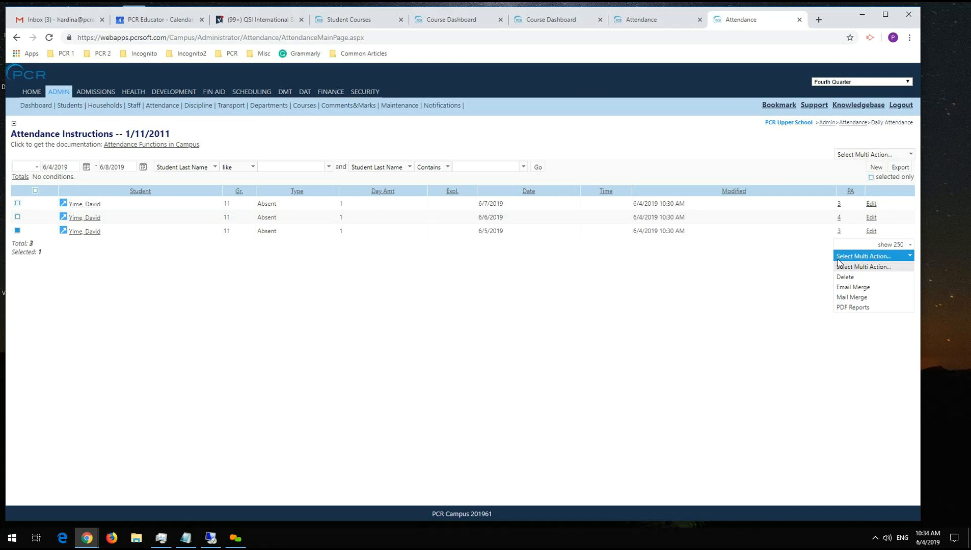
click(17, 203)
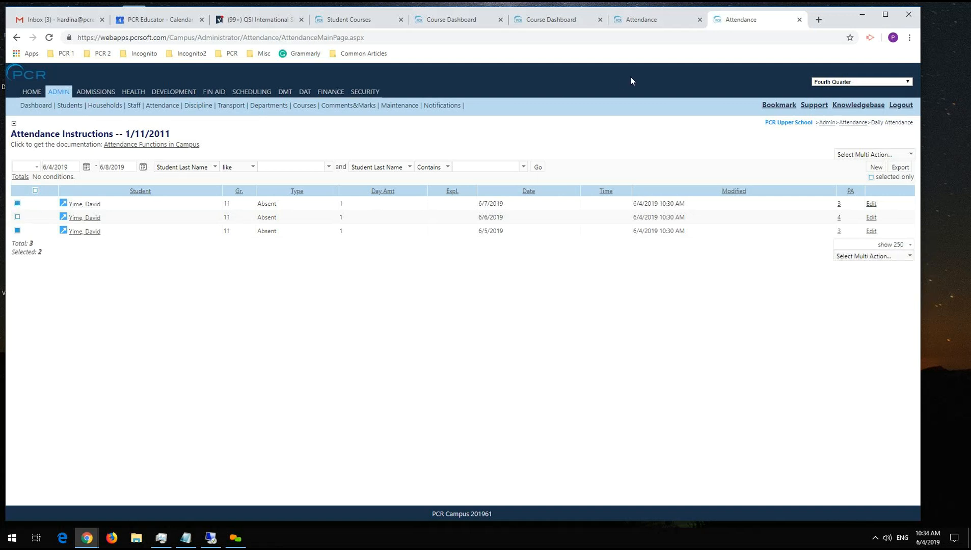
click(18, 217)
Close the extra Attendance page and delete the selected daily attendance records together with their period attendance records.
click(699, 20)
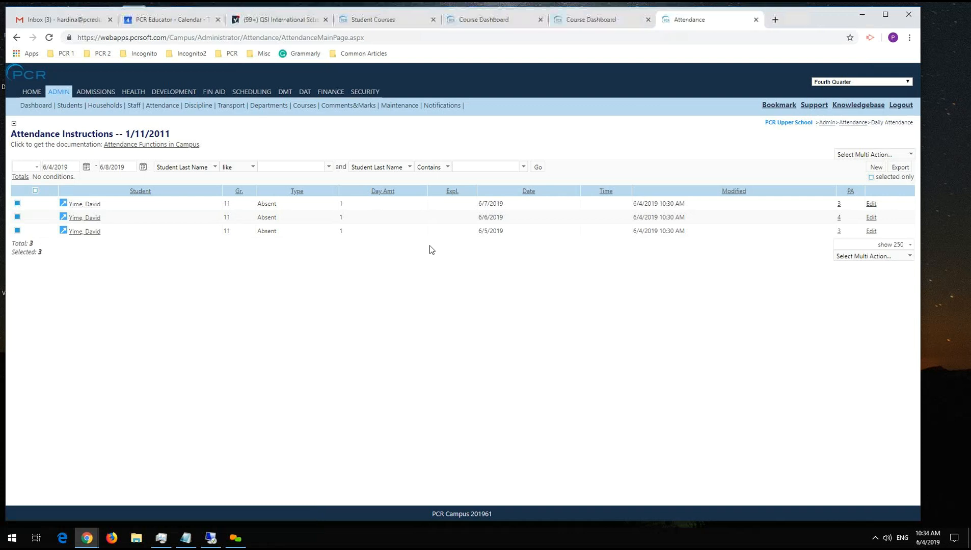
click(848, 245)
click(820, 249)
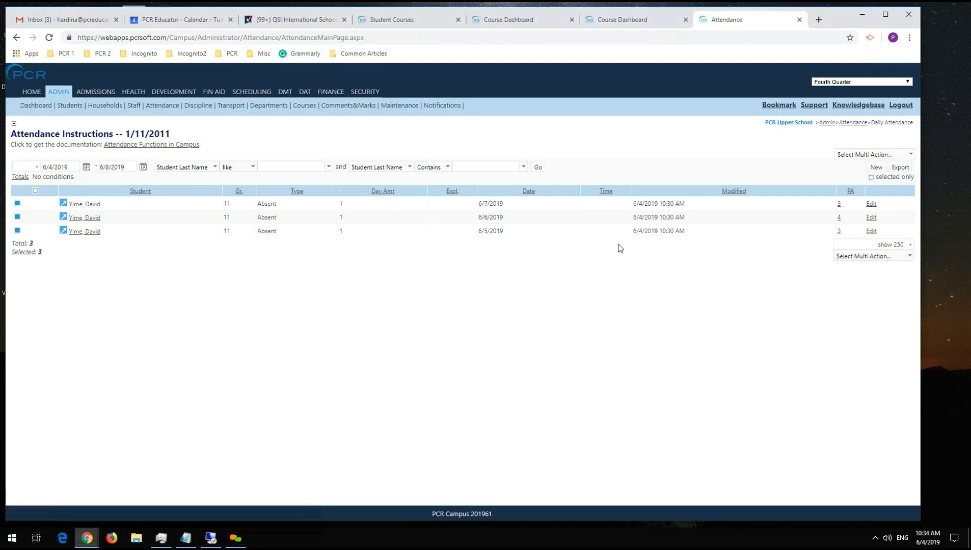
click(851, 256)
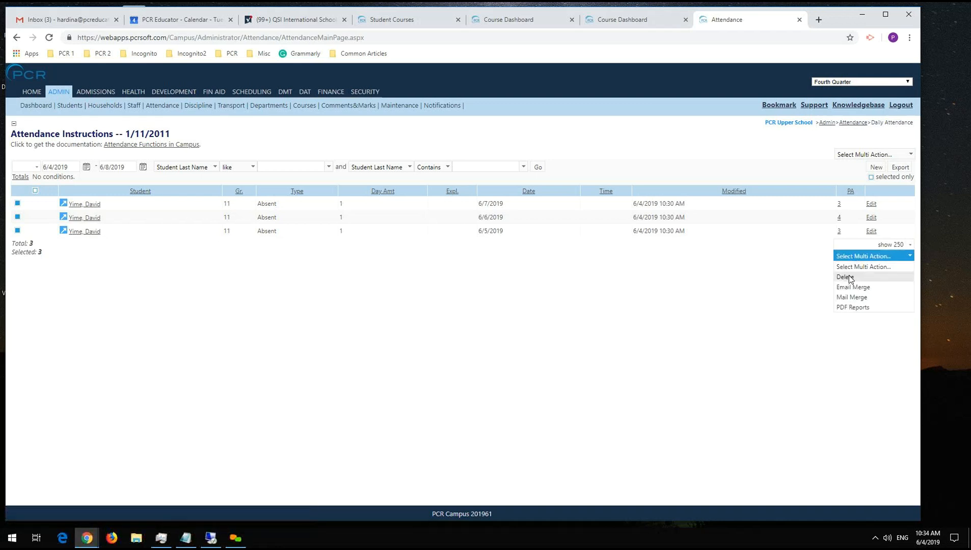
click(846, 277)
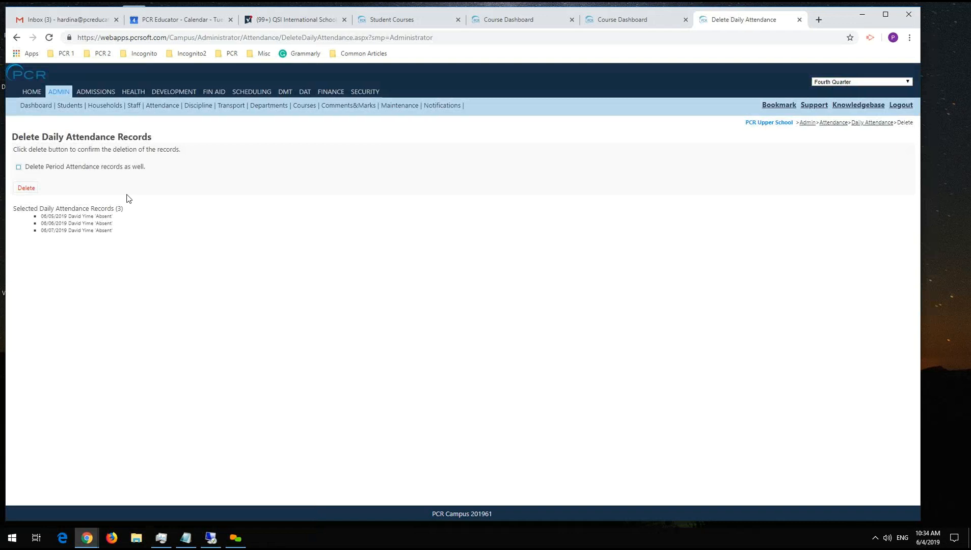
click(19, 167)
click(26, 187)
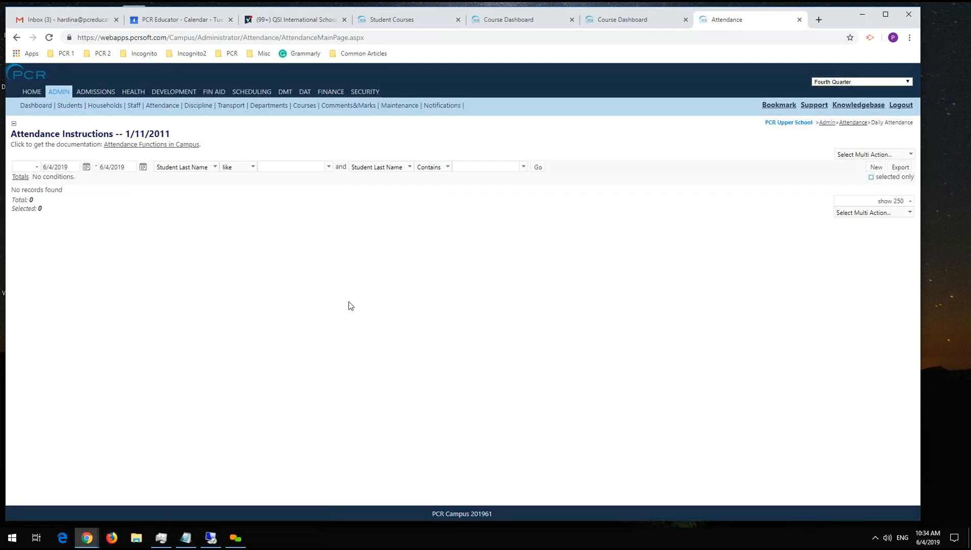
key(alt+Tab)
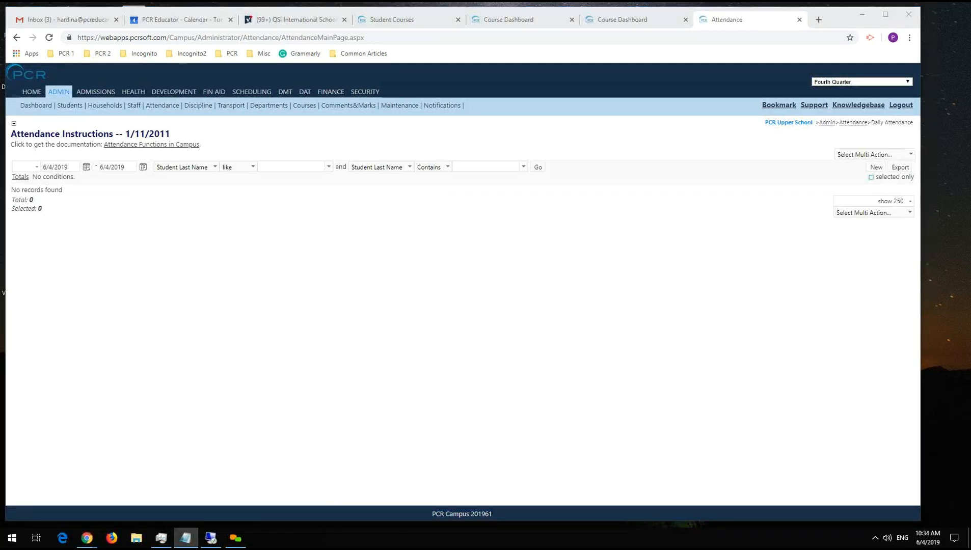
key(alt+Tab)
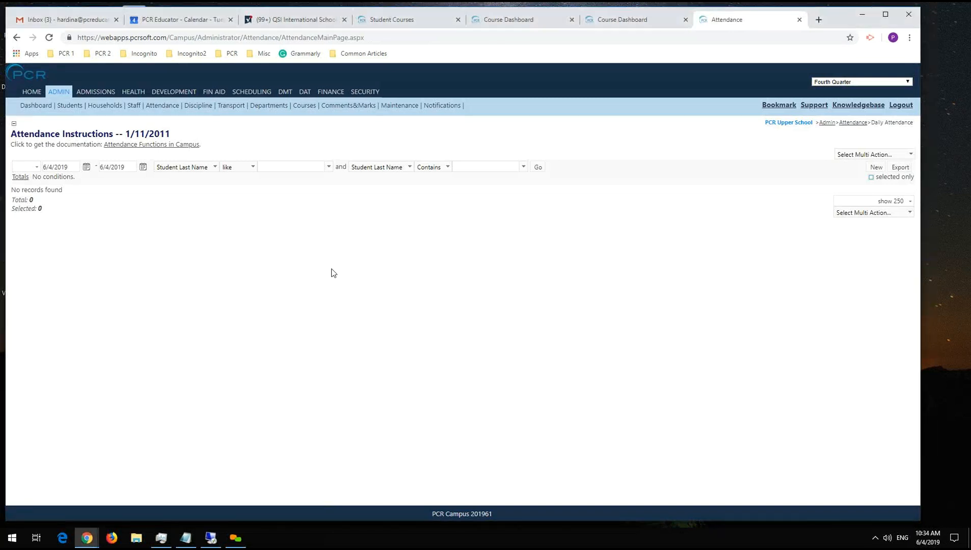
Open the Parent Teacher Conferences maintenance list and search it by Teacher for the student's Ancient Civilization teacher.
mouse_move(401, 105)
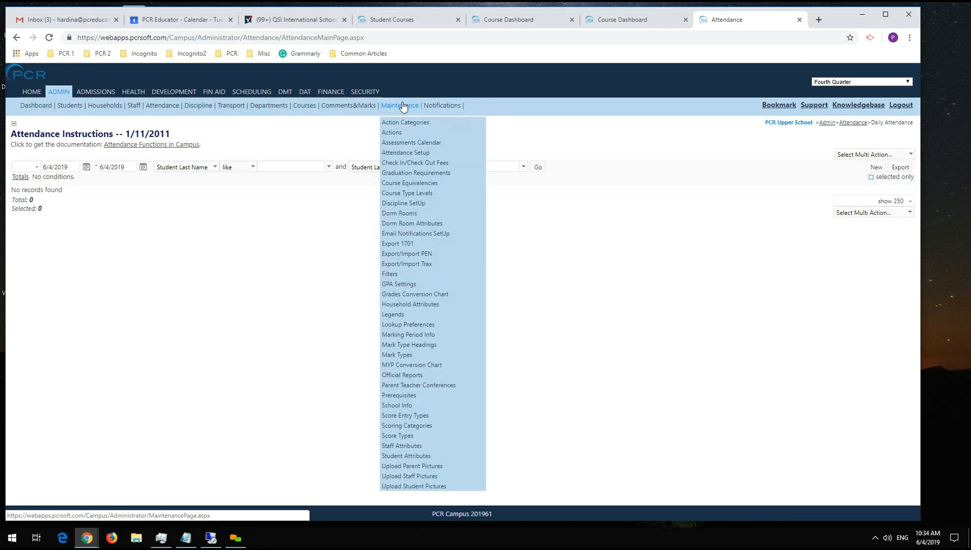
click(416, 384)
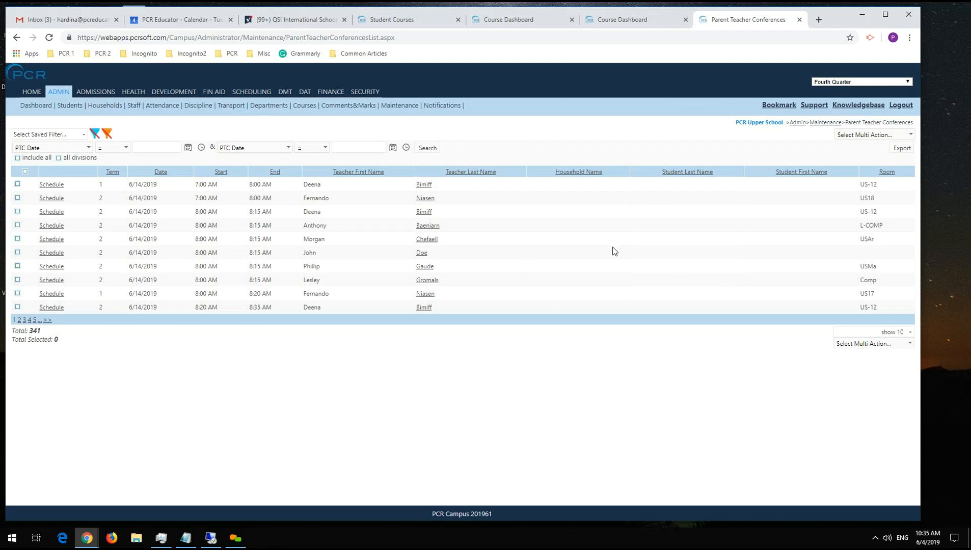
click(70, 149)
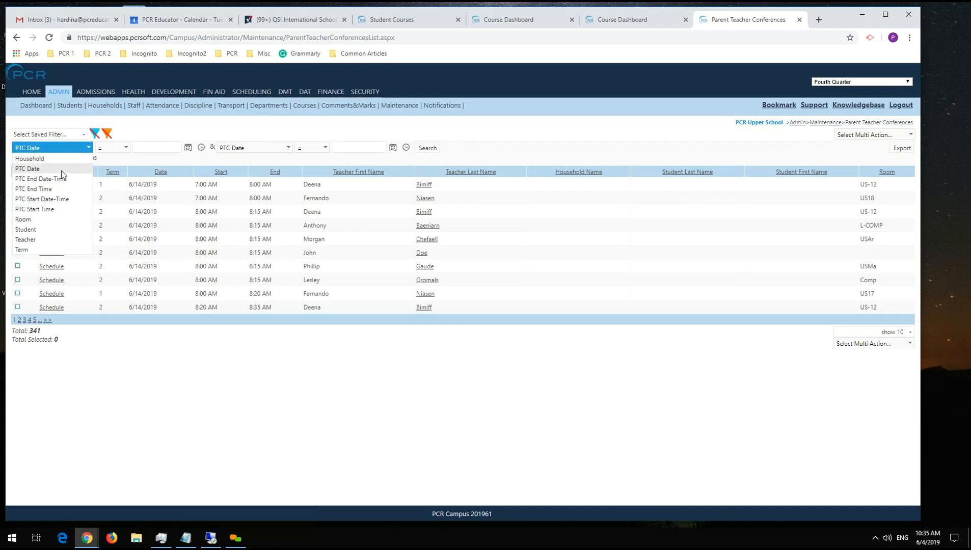
click(54, 242)
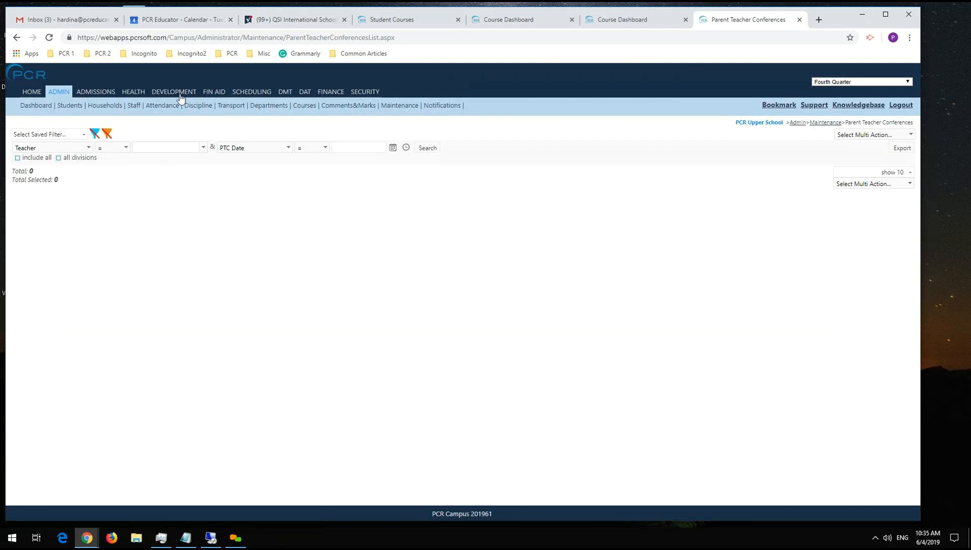
click(160, 146)
key(Delete)
text(Dasece)
click(155, 159)
click(433, 148)
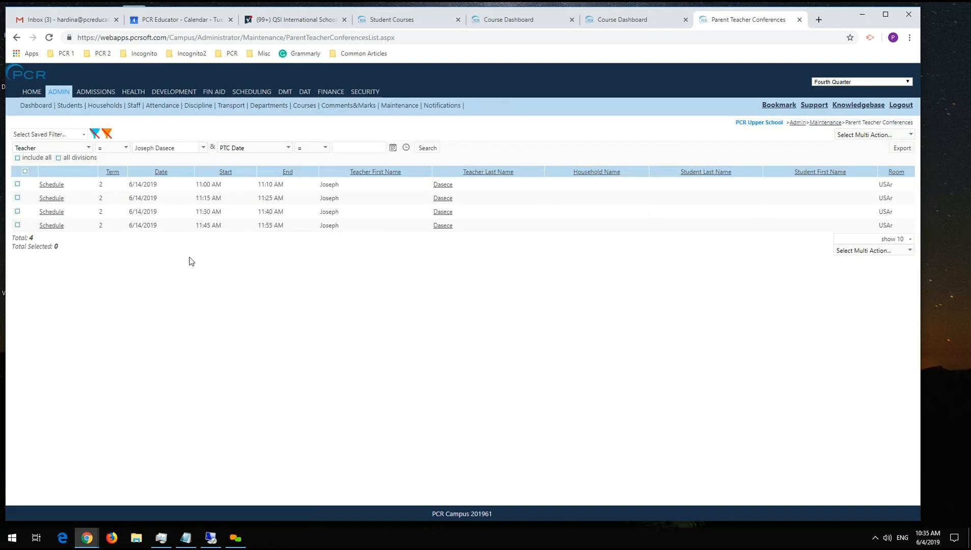
Schedule the 6/14/2019 11:00 AM conference slot for the student and the student's household, and save it.
click(54, 184)
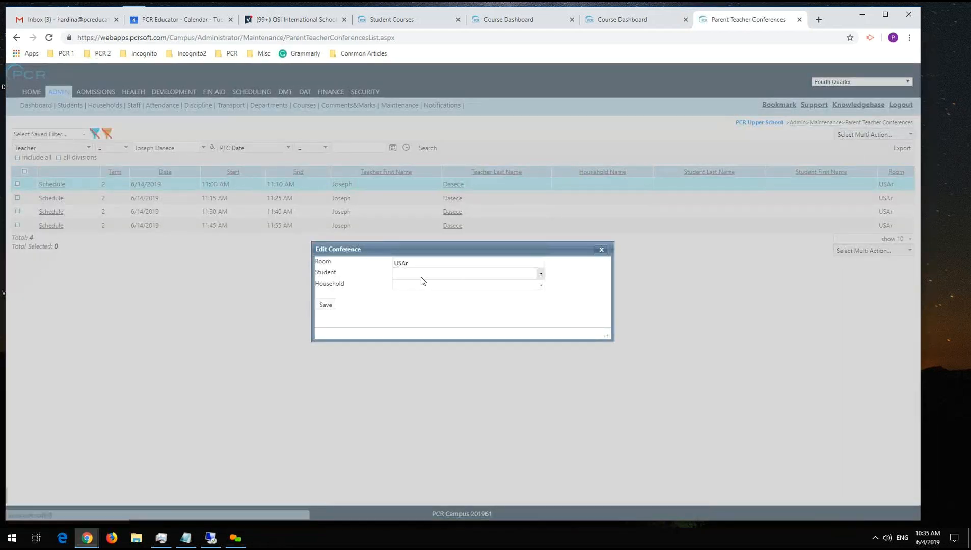
click(423, 276)
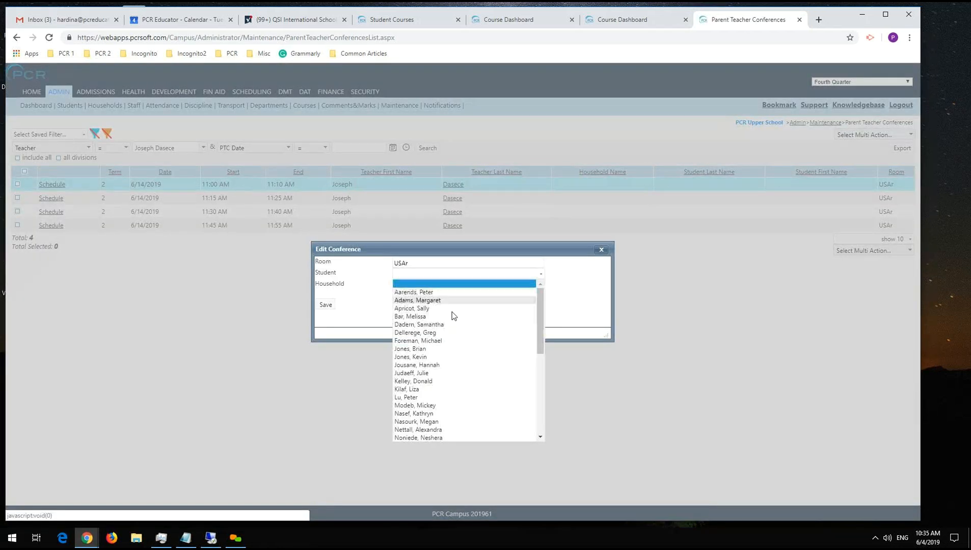
scroll(448, 415, down, 5)
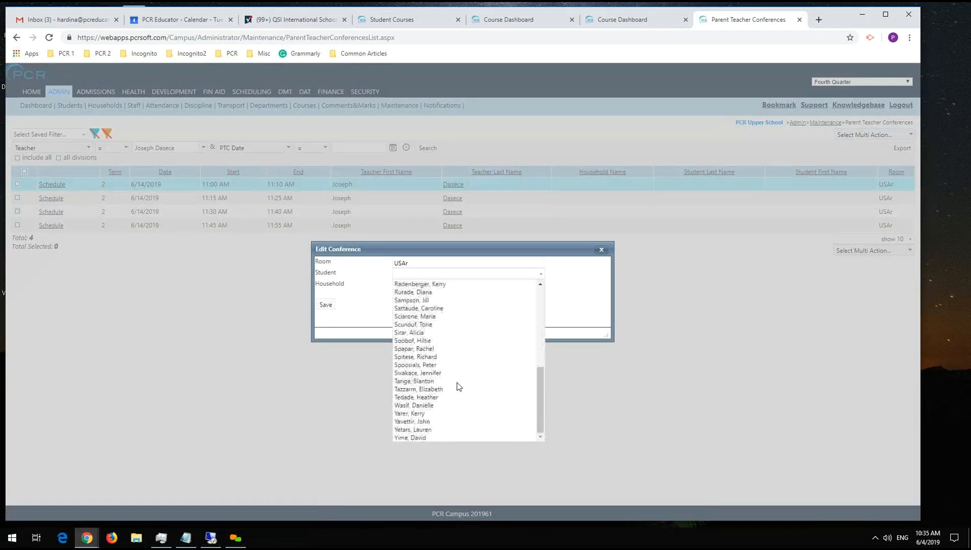
click(430, 439)
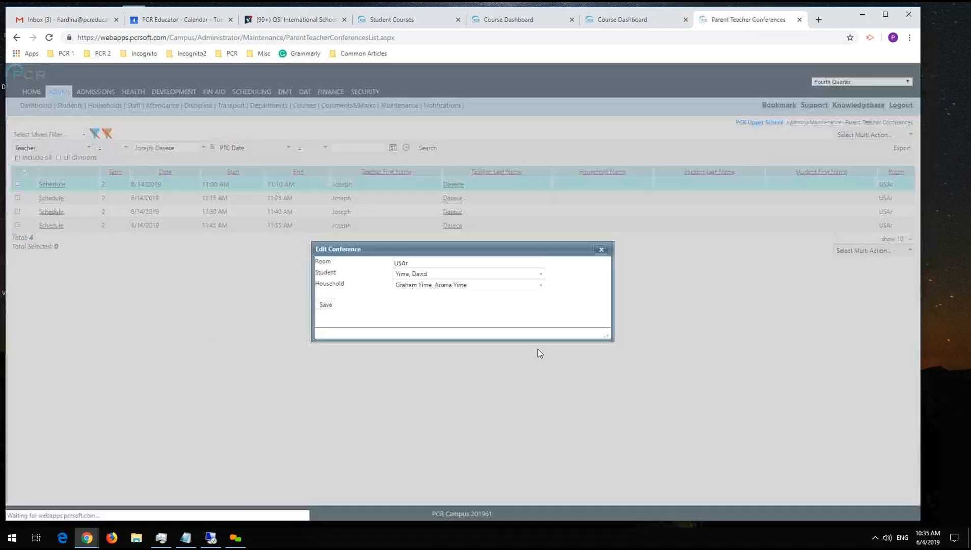
click(436, 286)
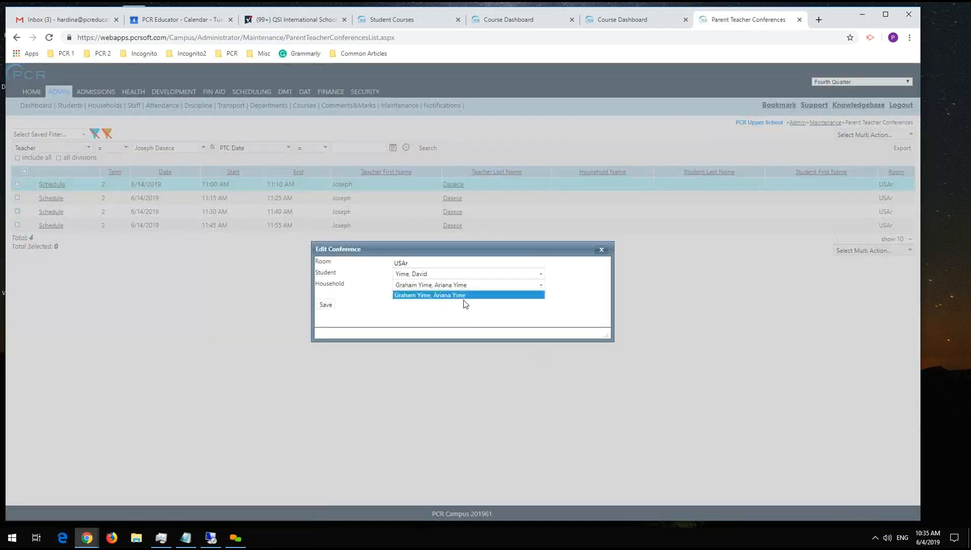
click(444, 294)
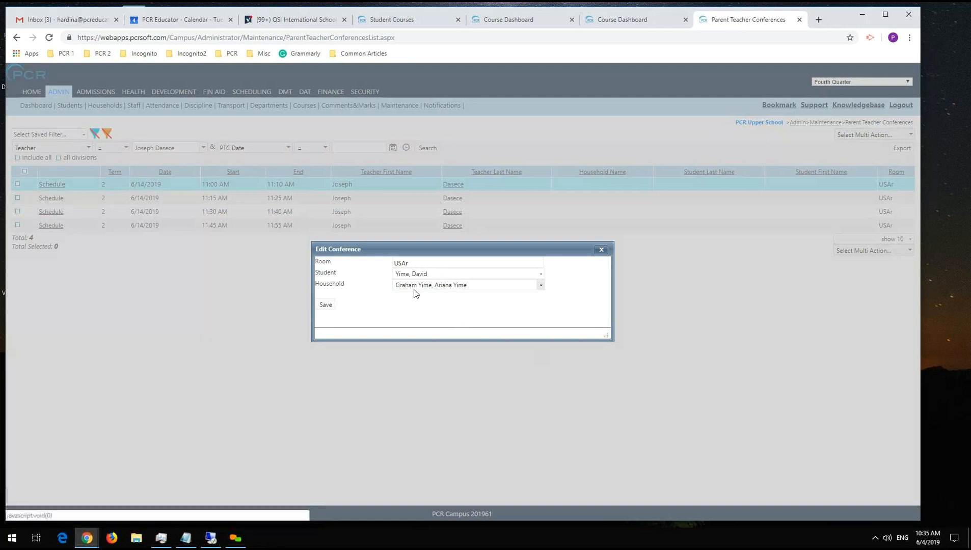
click(325, 304)
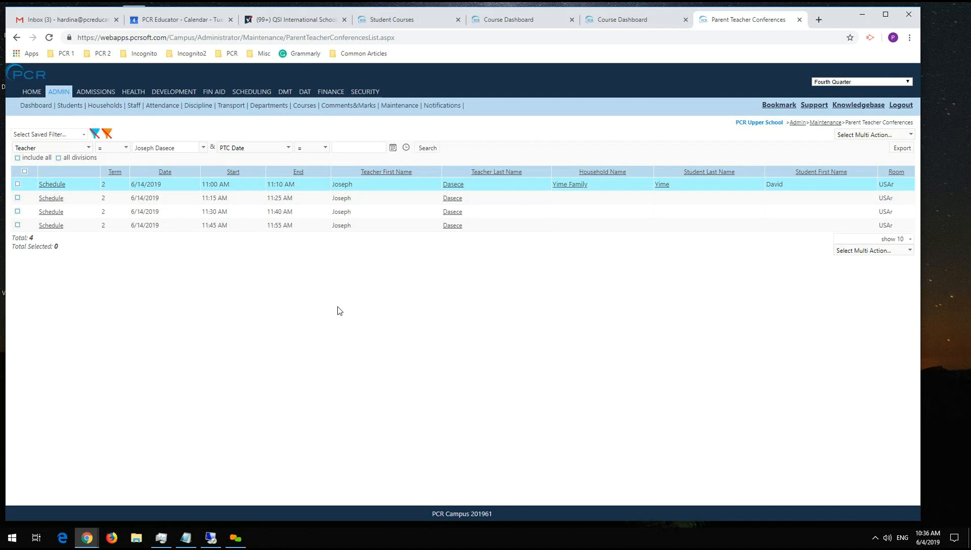
Clear the student from the 6/14/2019 11:00 AM conference slot and save it.
click(60, 185)
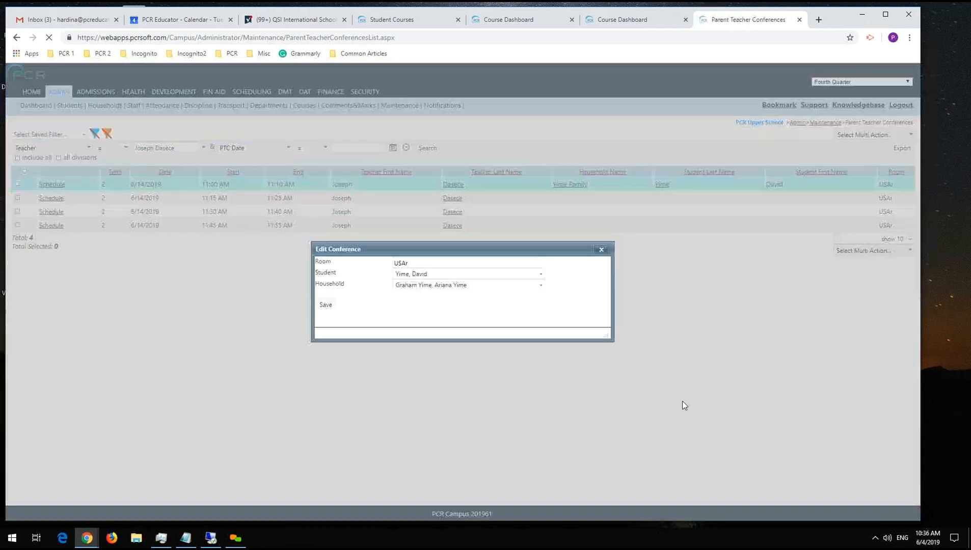
click(428, 275)
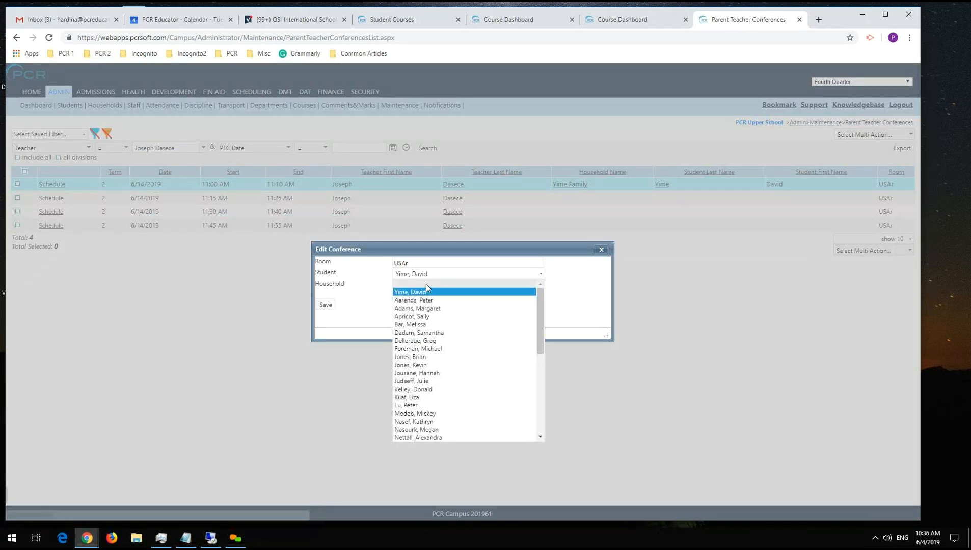
click(425, 284)
click(327, 305)
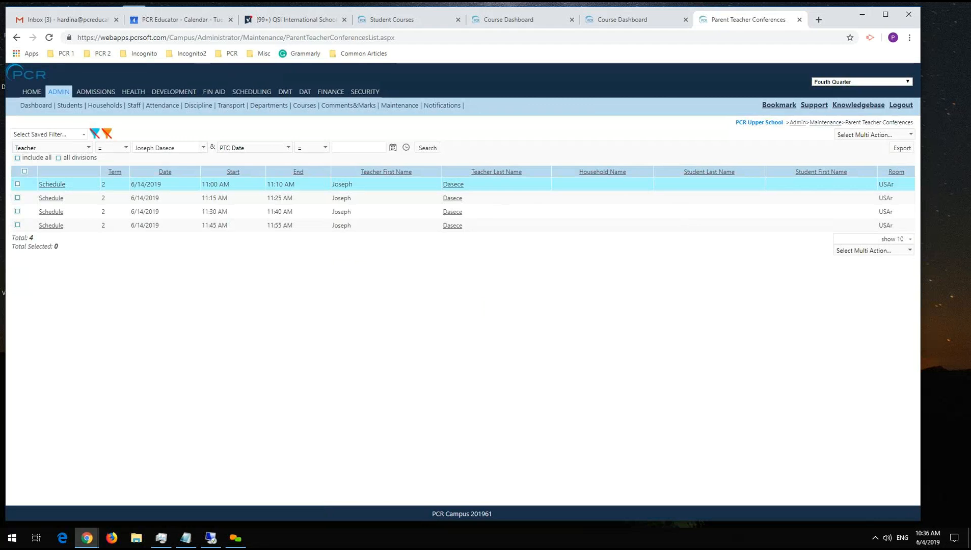
drag(226, 202, 226, 202)
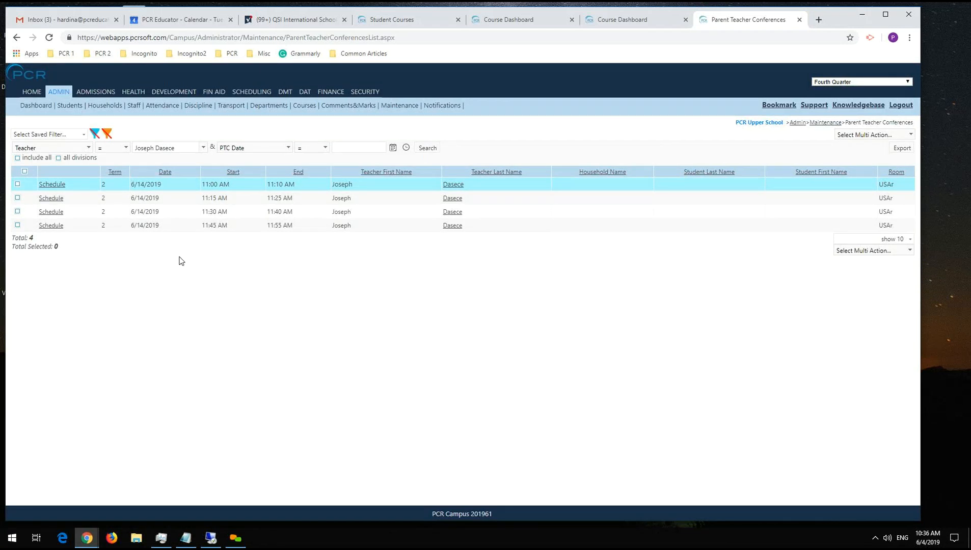
Open the PDF report request page for the selected student from the Students list.
click(78, 106)
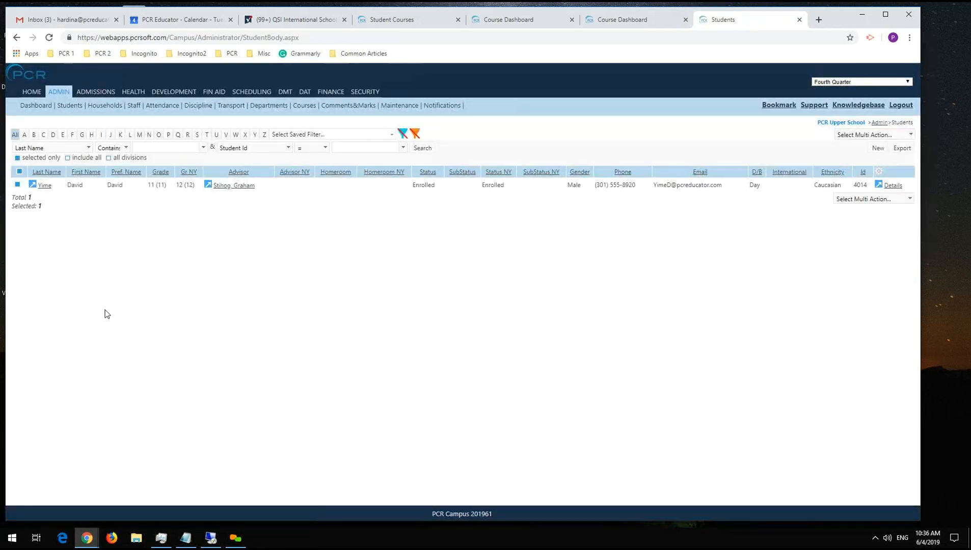
click(861, 198)
scroll(848, 336, down, 5)
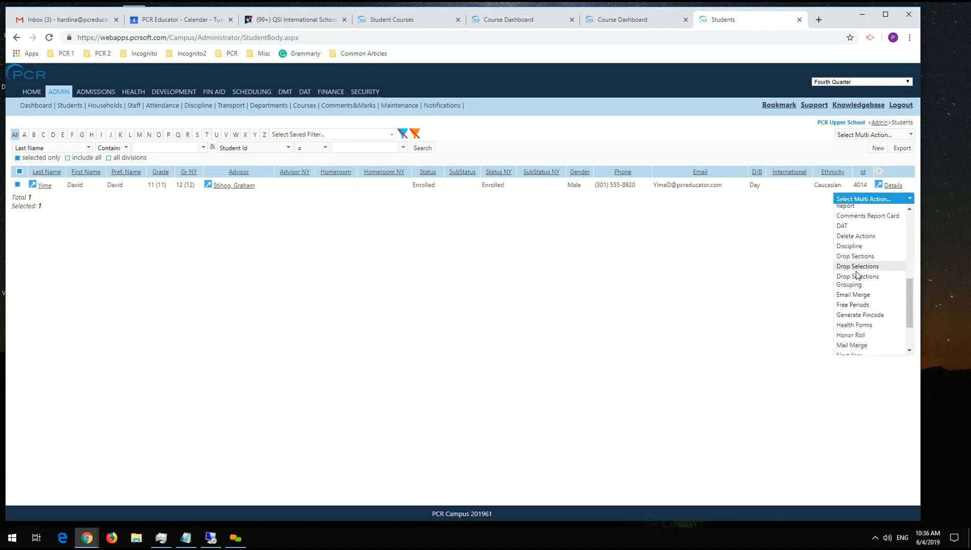
scroll(856, 275, down, 3)
click(858, 310)
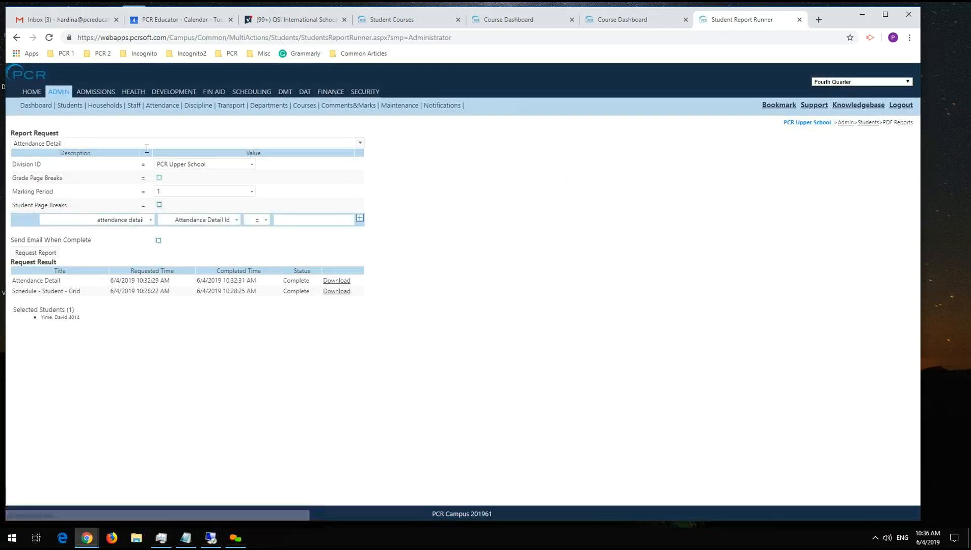
Search the available report requests for "Parent" and clear the search text.
click(146, 143)
text(Parent)
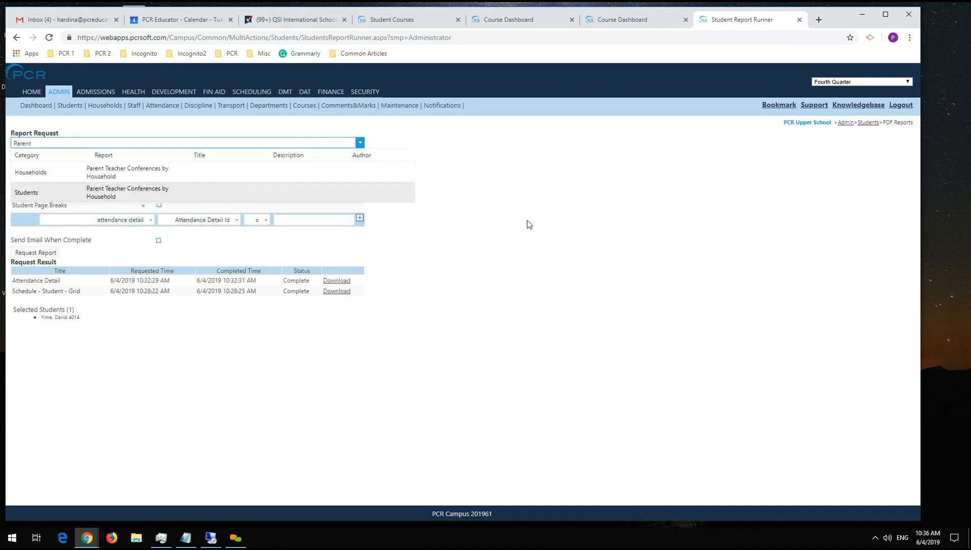
key(BackSpace)
key(BackSpace)
key(BackSpace)
key(BackSpace)
key(BackSpace)
key(BackSpace)
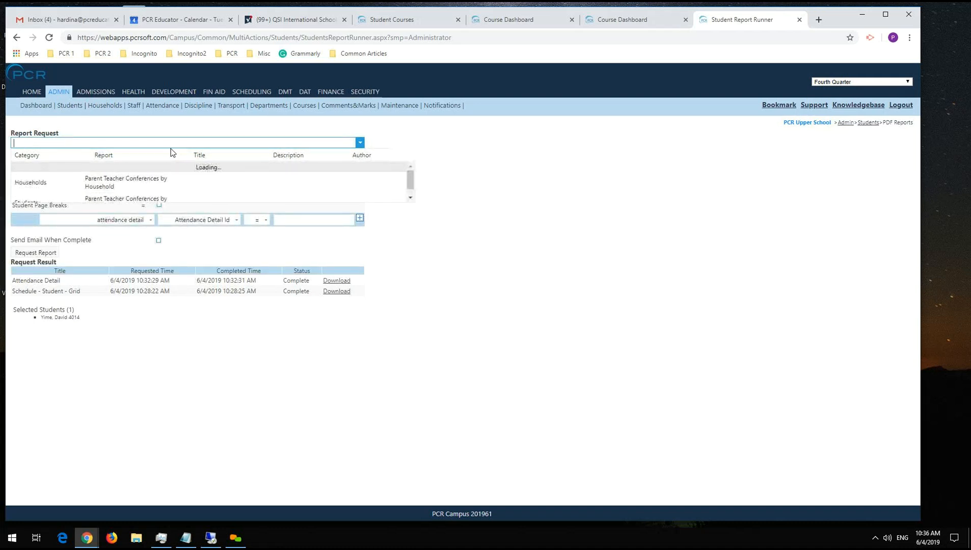
Look through the full list of available reports, from the course section schedules to the student transcripts, and close it without choosing one.
scroll(181, 194, down, 6)
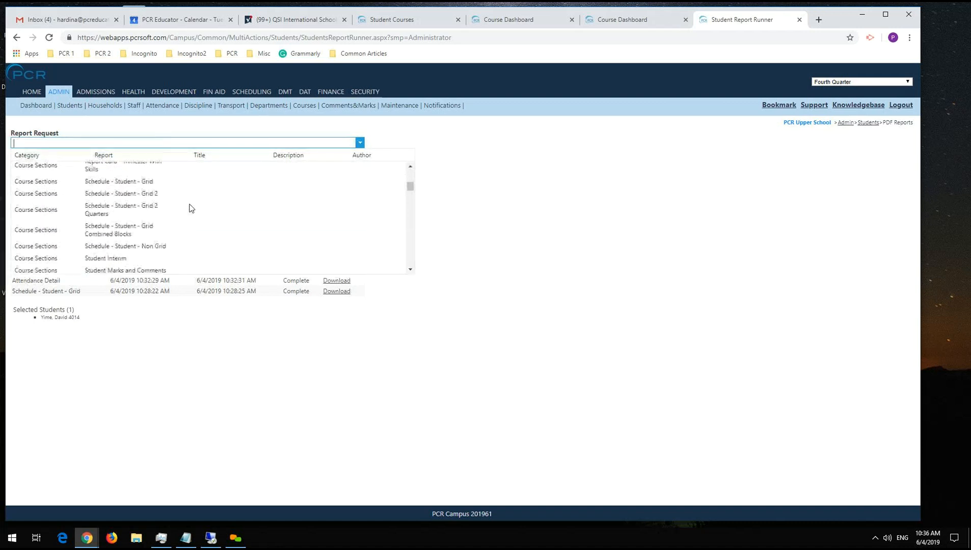
scroll(191, 207, down, 15)
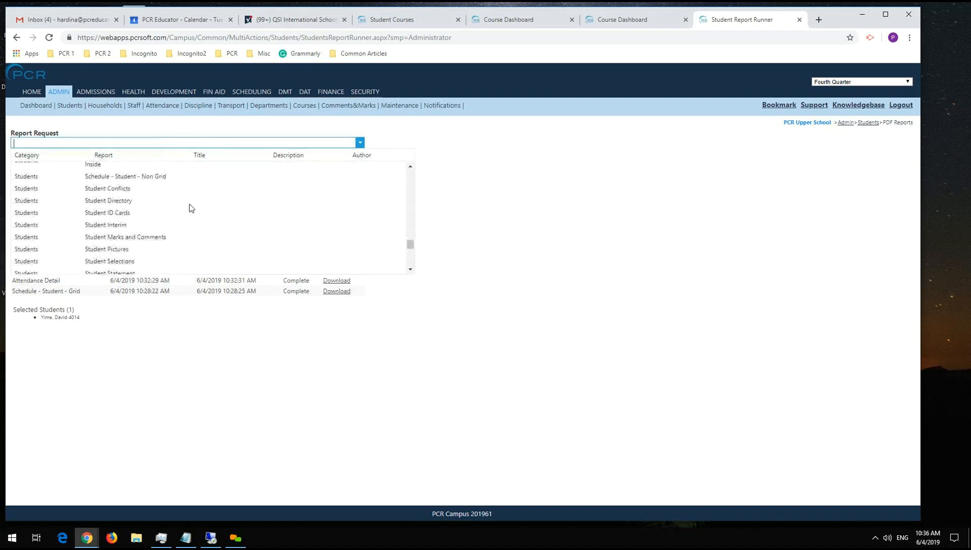
scroll(234, 217, down, 2)
click(234, 221)
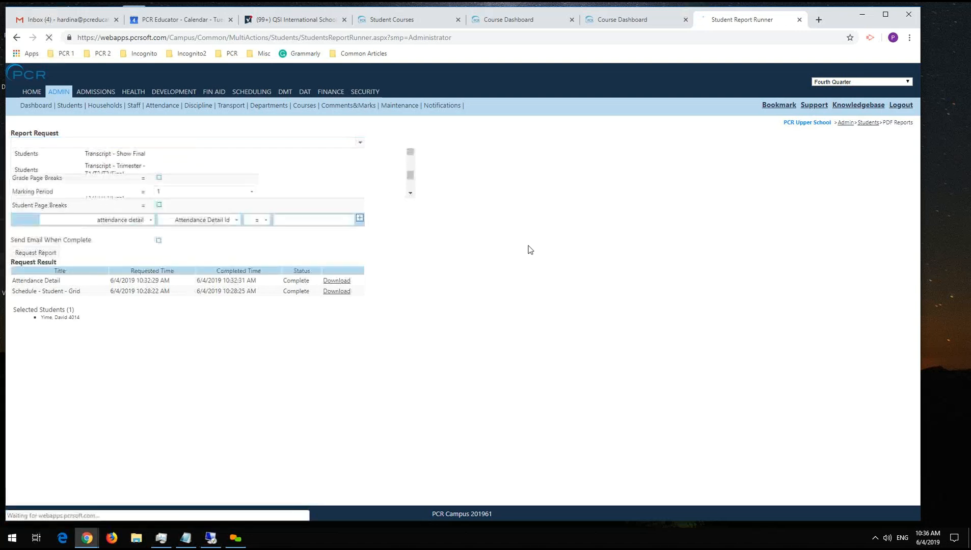
click(129, 143)
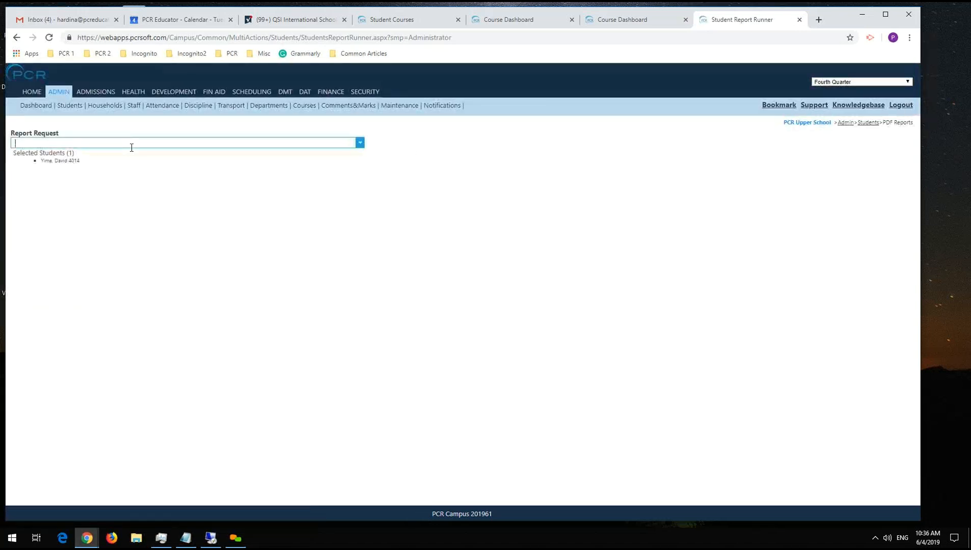
click(526, 160)
click(112, 143)
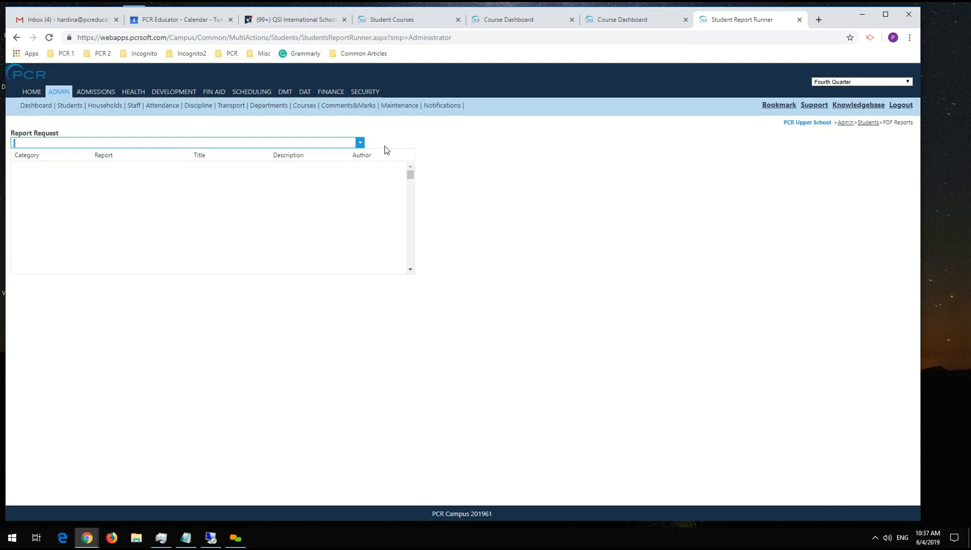
click(401, 134)
Open the Report Exclusions page in the Security module's maintenance area.
click(373, 93)
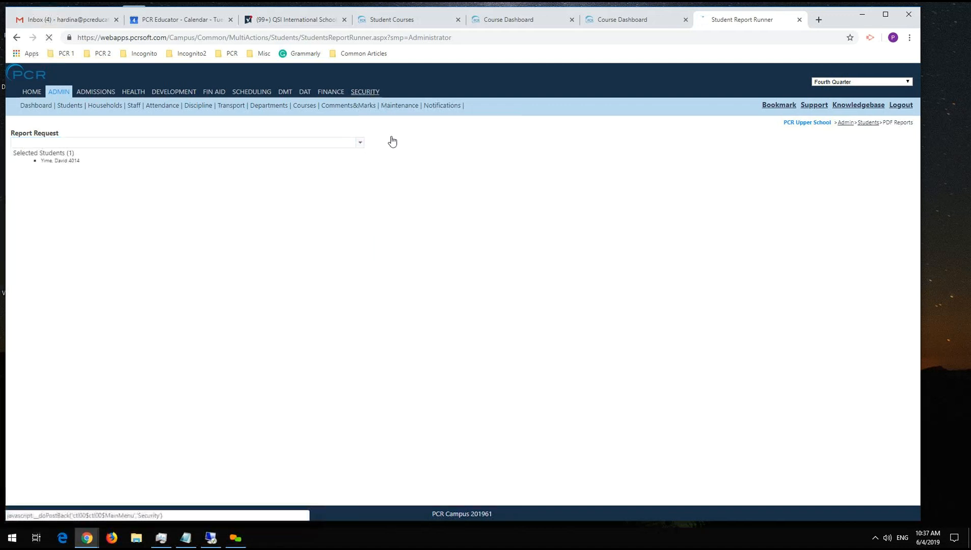
mouse_move(187, 106)
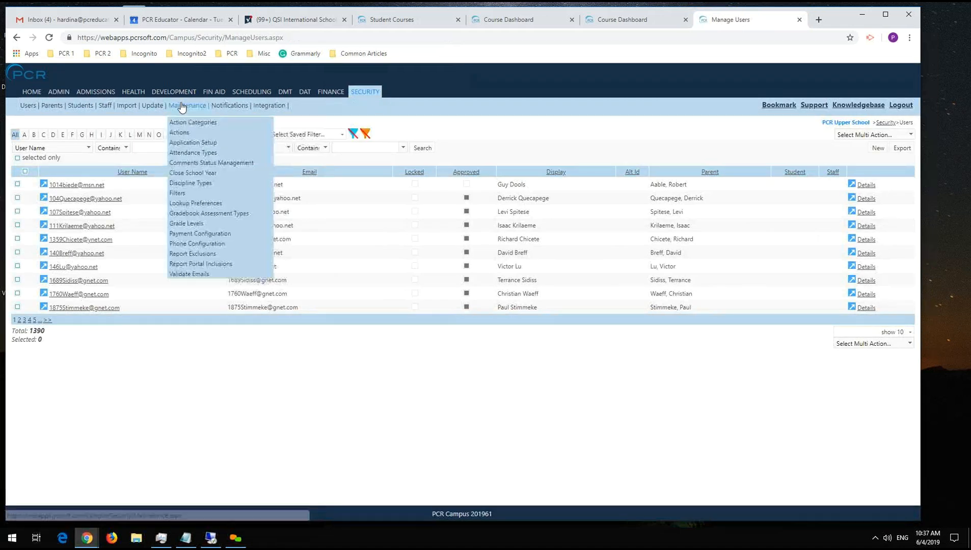
click(218, 257)
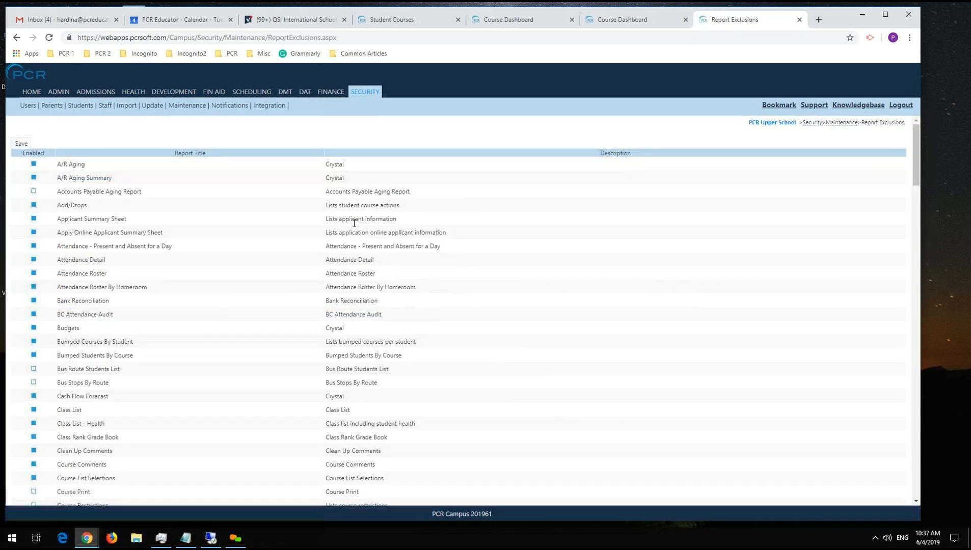
Examine the entire Report Exclusions list for which reports are enabled or disabled, including progress reports, report cards, schedules and transcripts.
scroll(309, 230, down, 20)
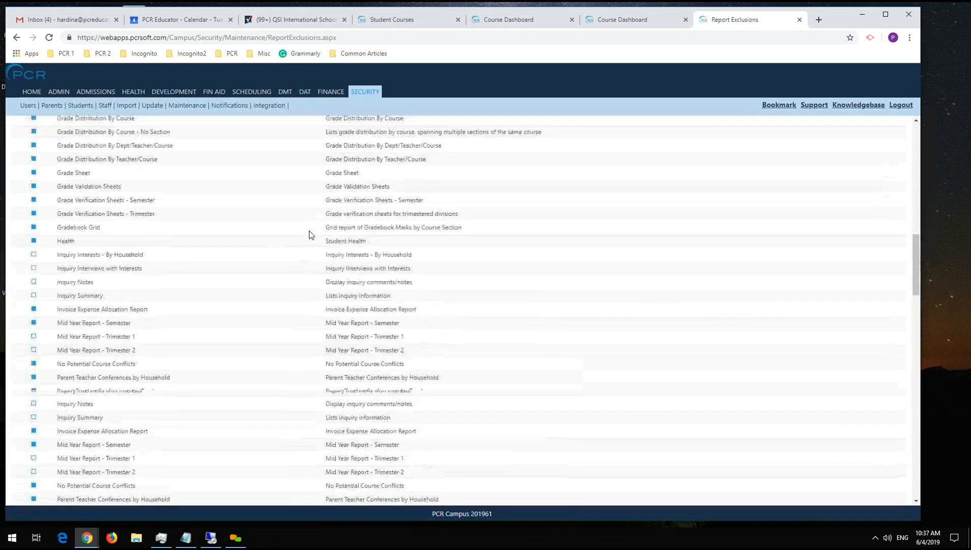
scroll(308, 232, down, 20)
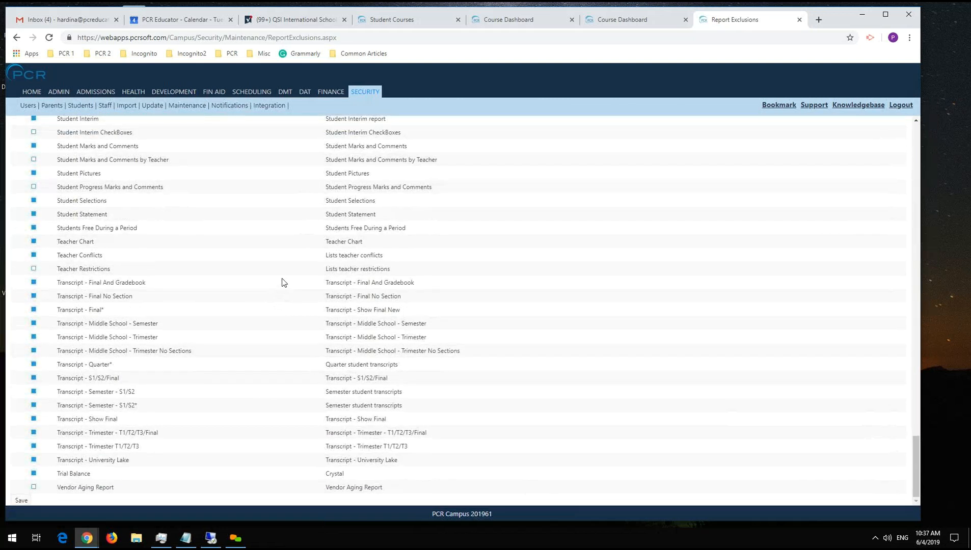
scroll(246, 344, up, 9)
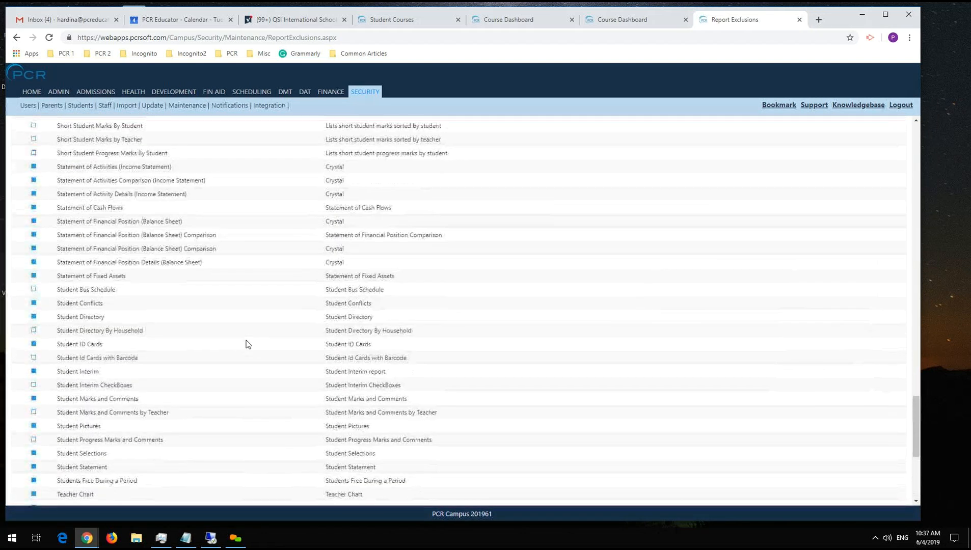
scroll(240, 341, up, 20)
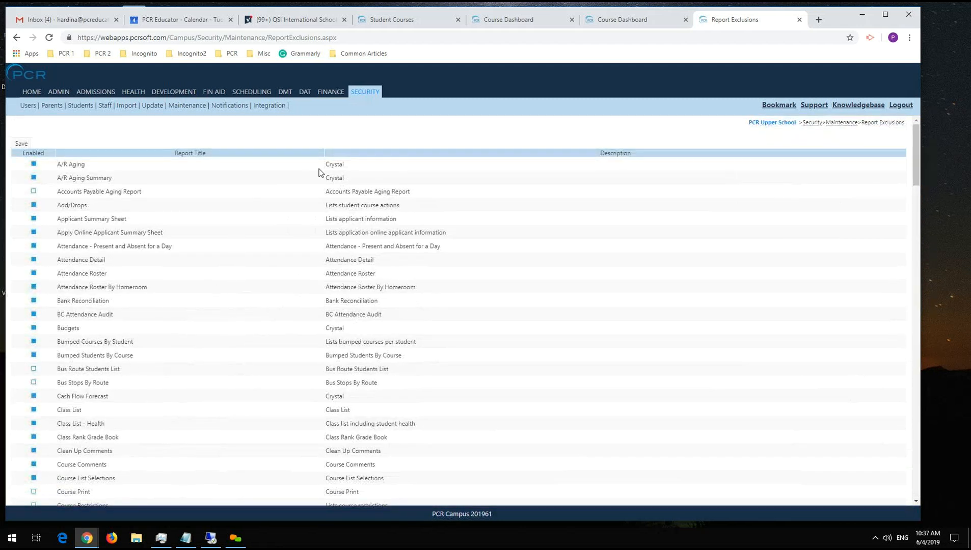
click(33, 192)
scroll(234, 338, down, 5)
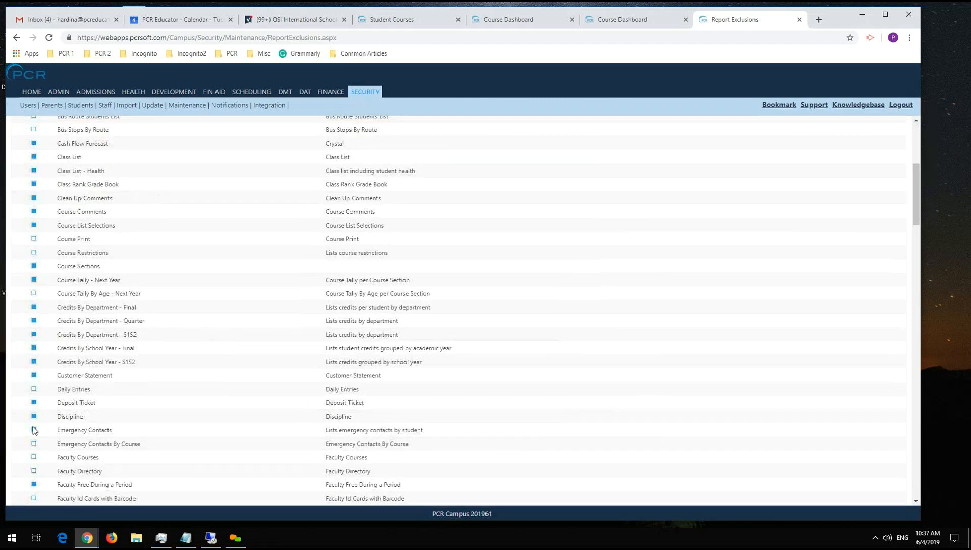
scroll(93, 464, down, 3)
scroll(93, 463, down, 10)
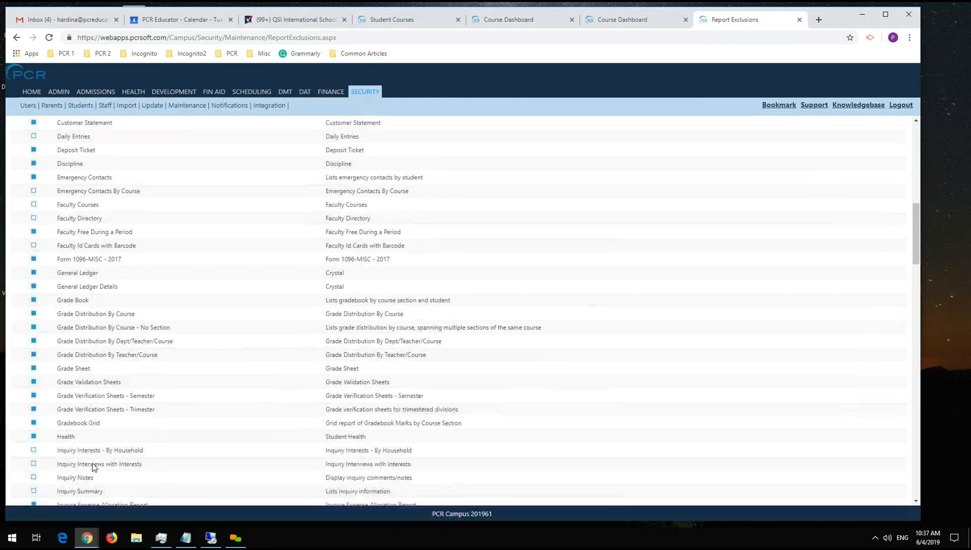
scroll(228, 425, down, 6)
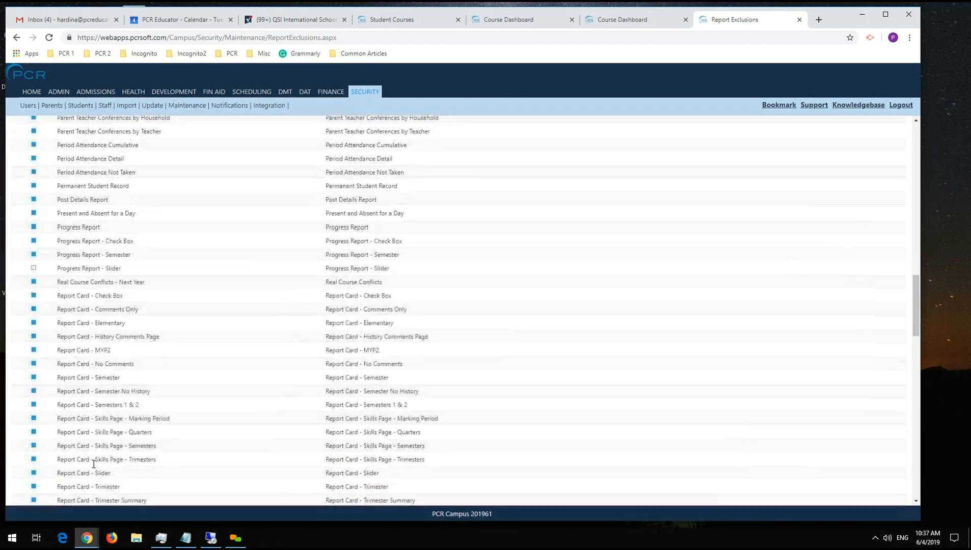
scroll(234, 421, up, 2)
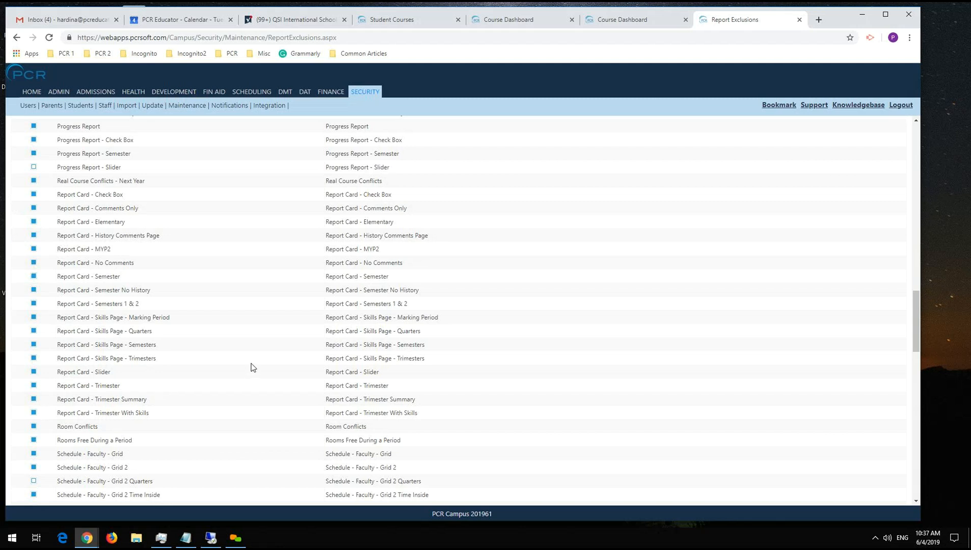
scroll(253, 367, down, 10)
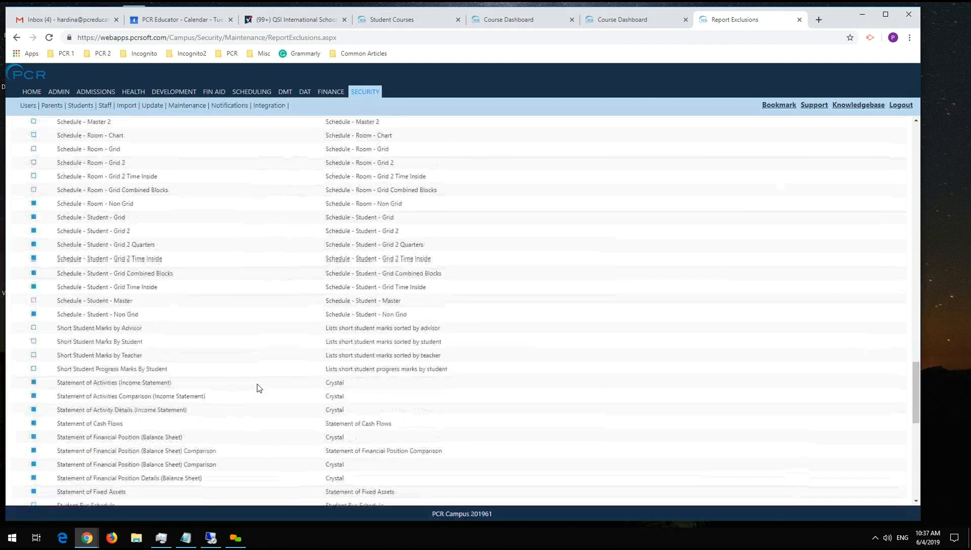
scroll(202, 391, down, 7)
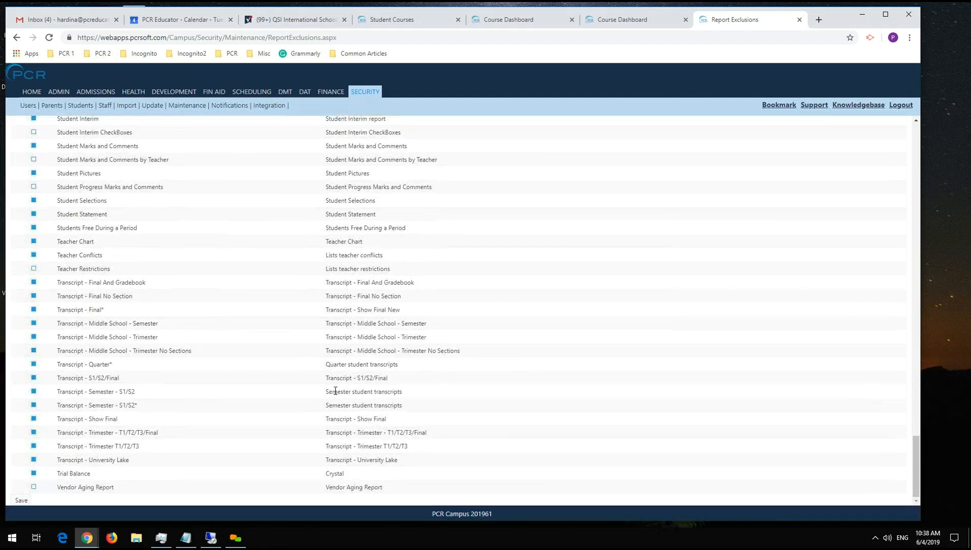
scroll(223, 385, up, 3)
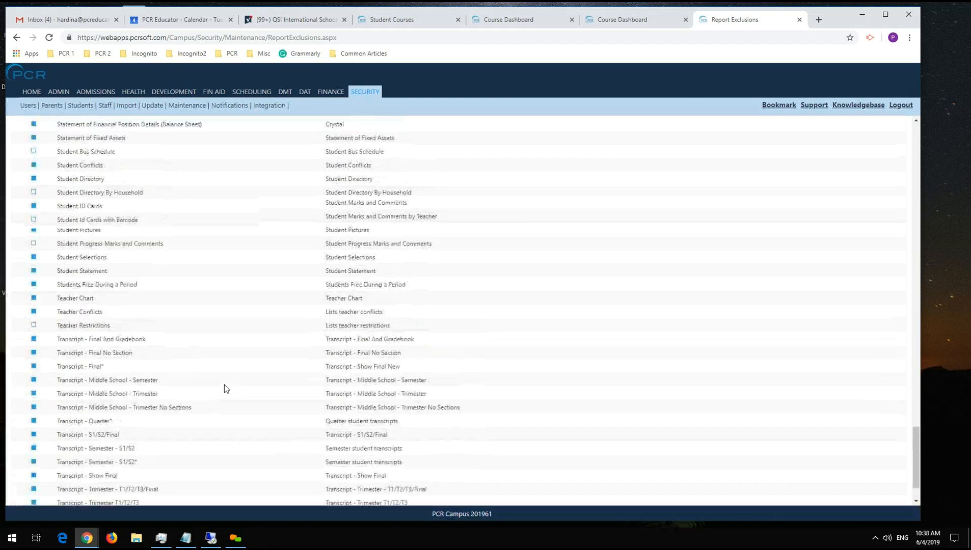
scroll(224, 339, up, 3)
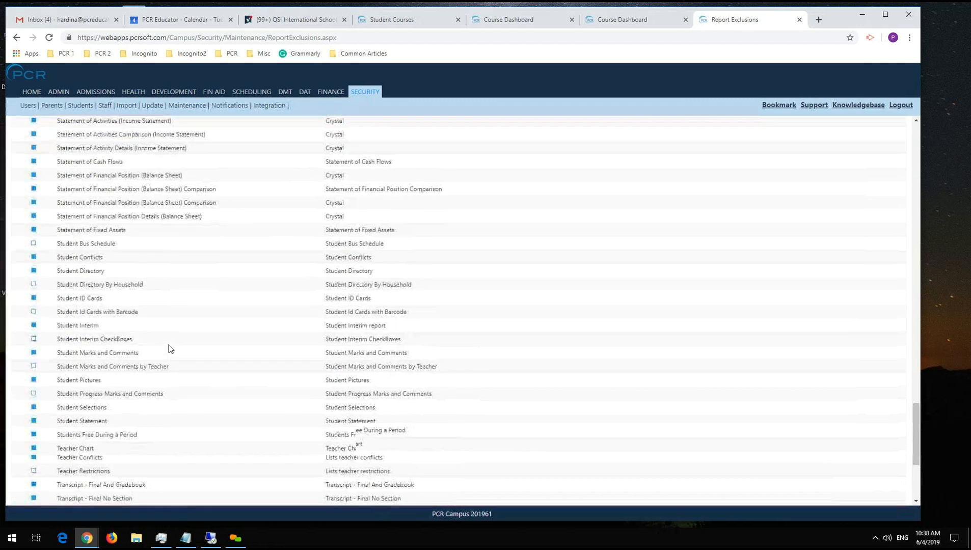
scroll(224, 338, up, 8)
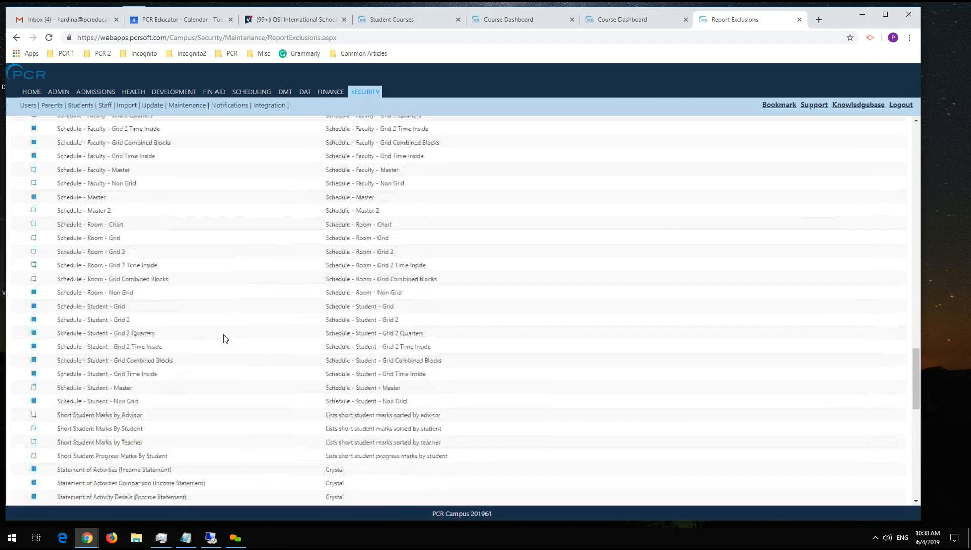
scroll(271, 343, up, 3)
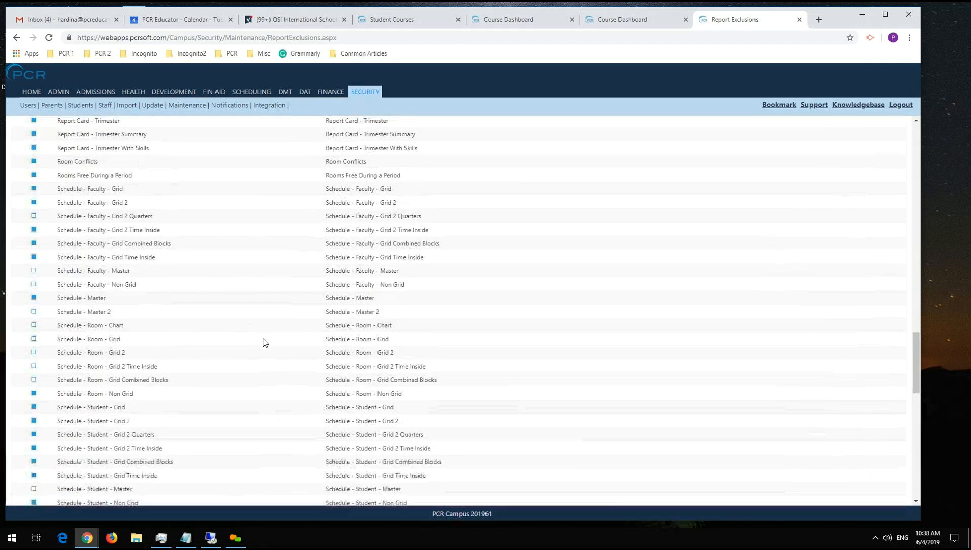
scroll(264, 343, up, 7)
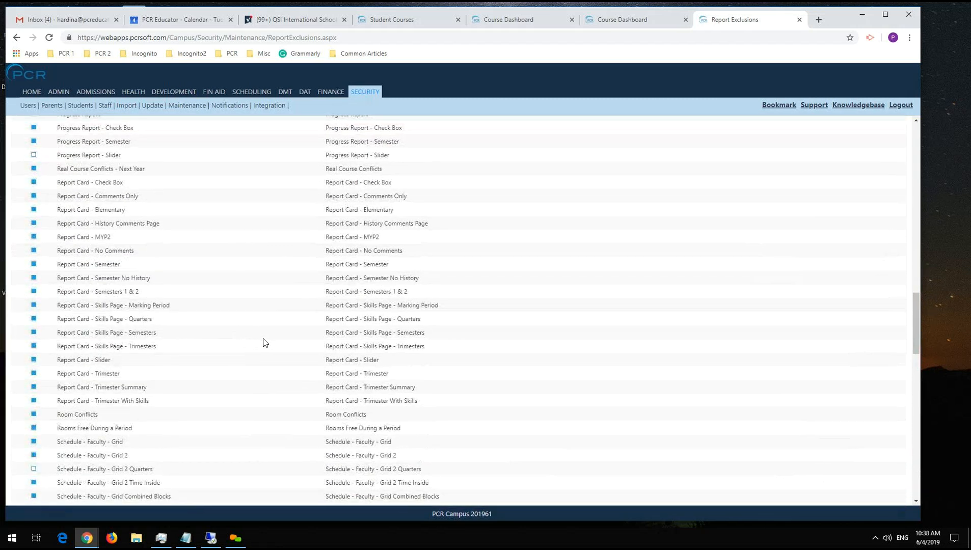
scroll(264, 342, up, 4)
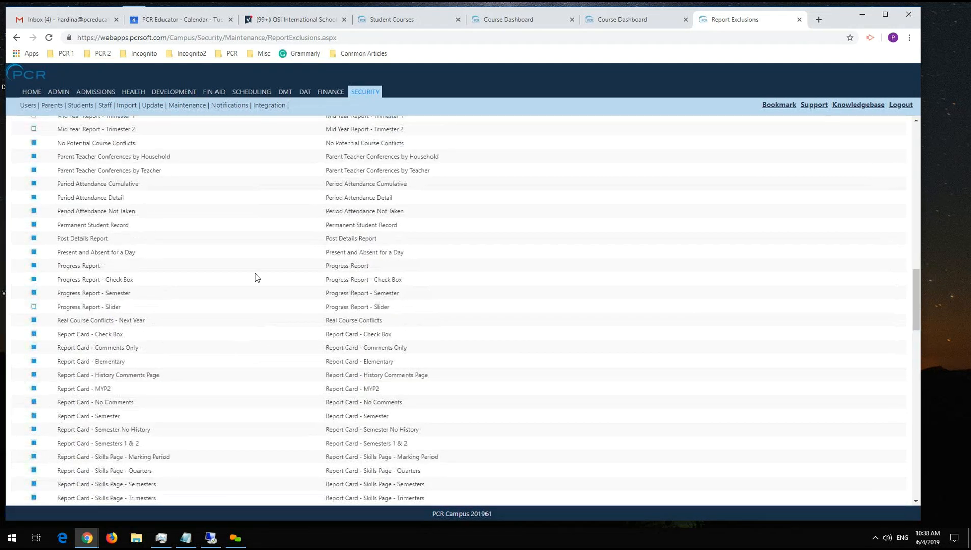
scroll(257, 278, up, 15)
scroll(257, 277, up, 9)
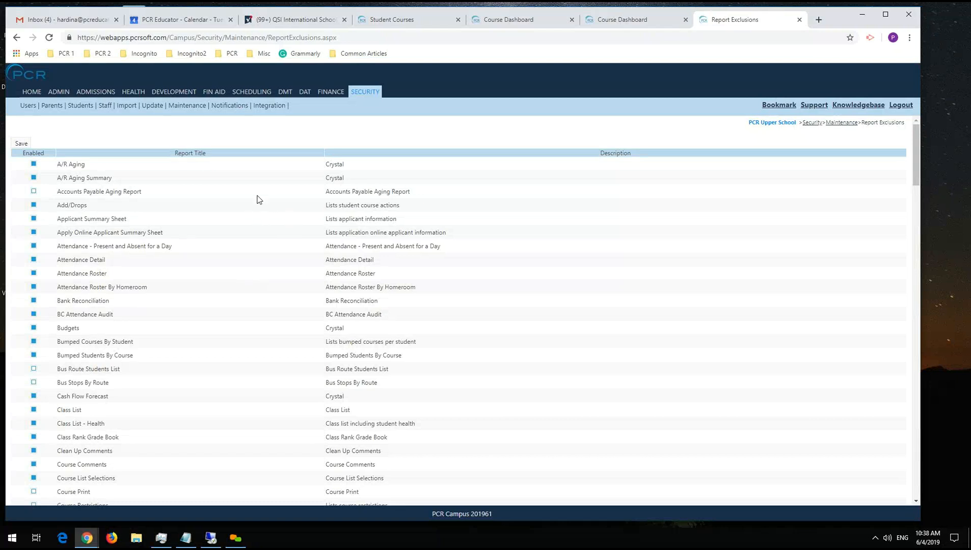
key(alt+Tab)
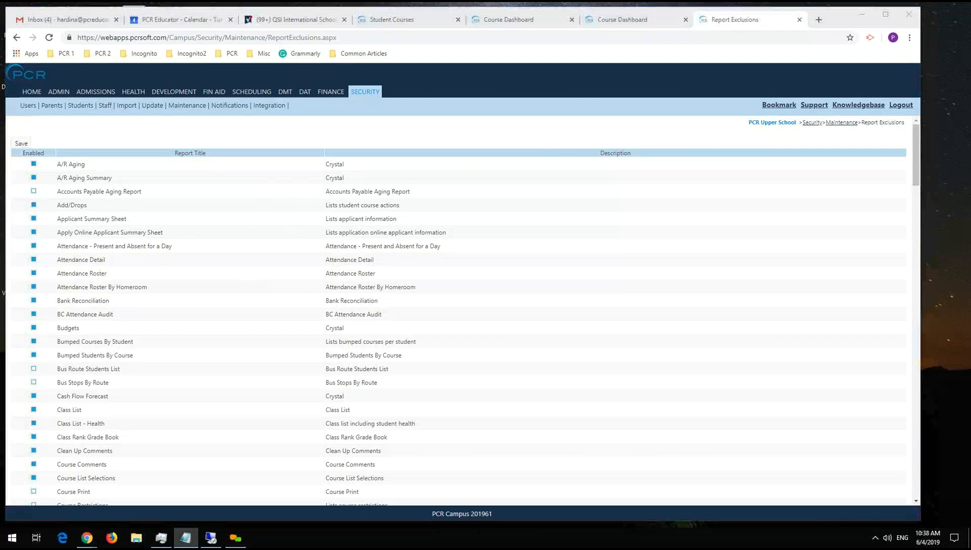